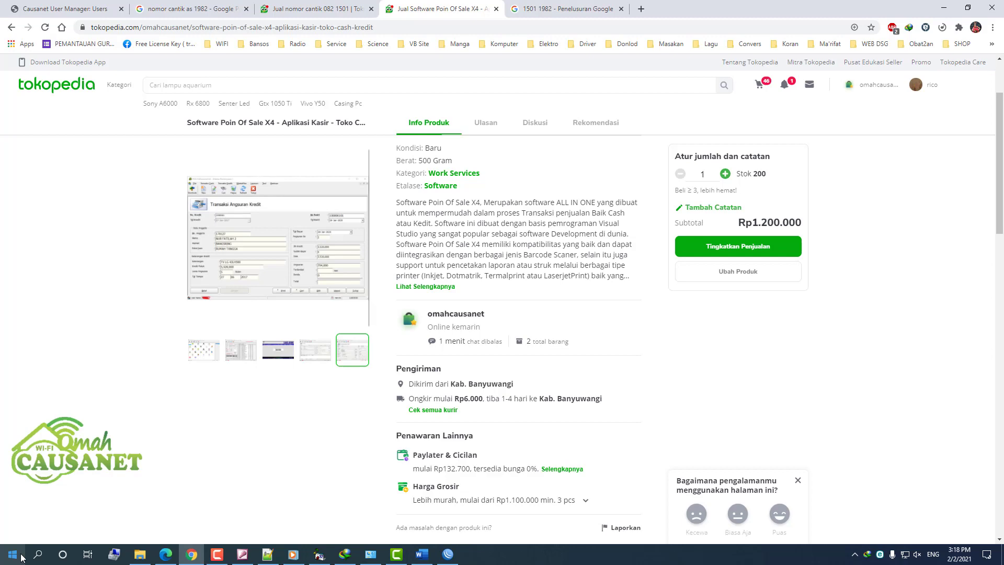
left_click(18, 559)
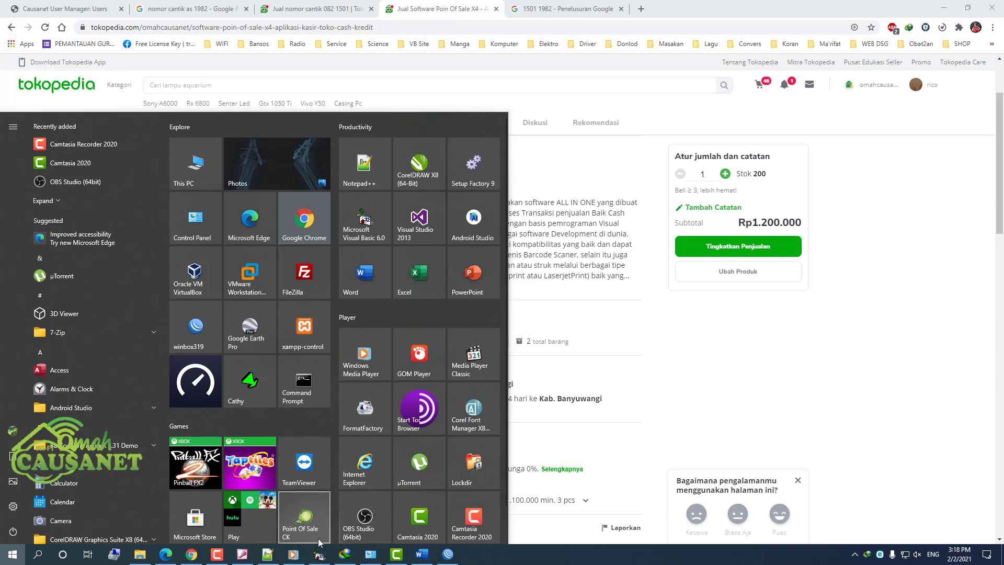
left_click(605, 296)
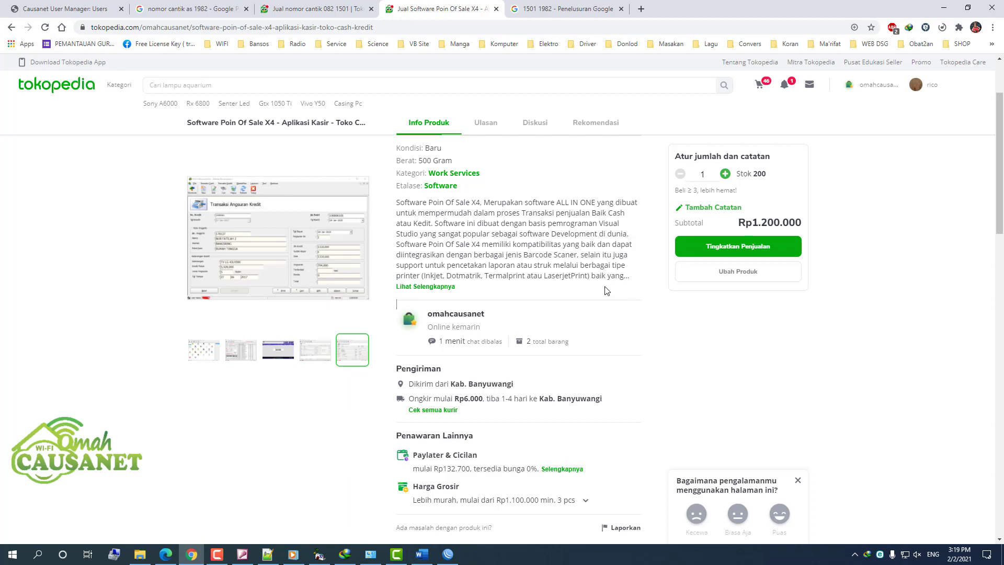
- Expand the full product description of Software Poin Of Sale X4 and read through its feature list
left_click(441, 287)
scroll(564, 314, "down", 3)
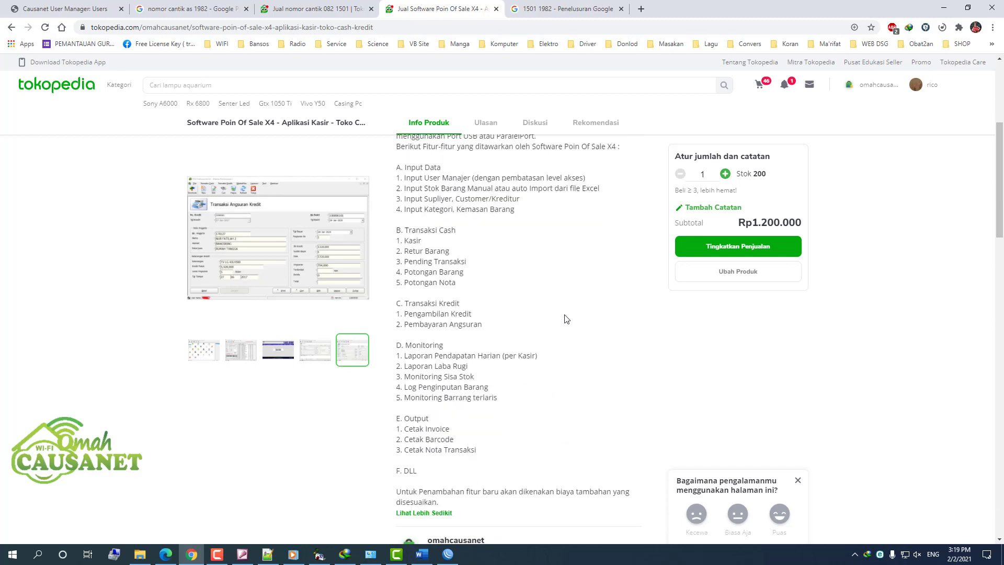
scroll(565, 319, "up", 4)
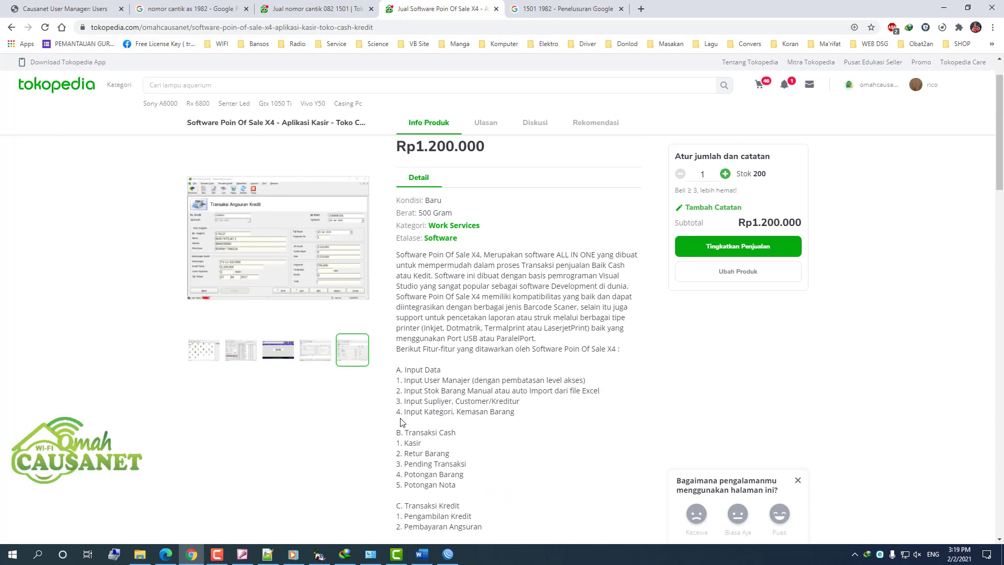
scroll(505, 394, "down", 1)
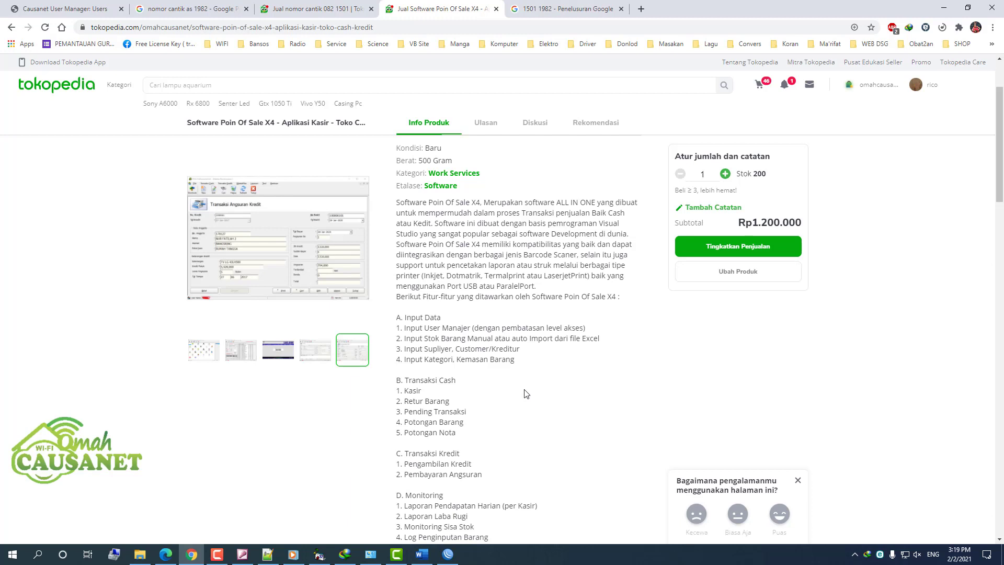
scroll(526, 393, "down", 2)
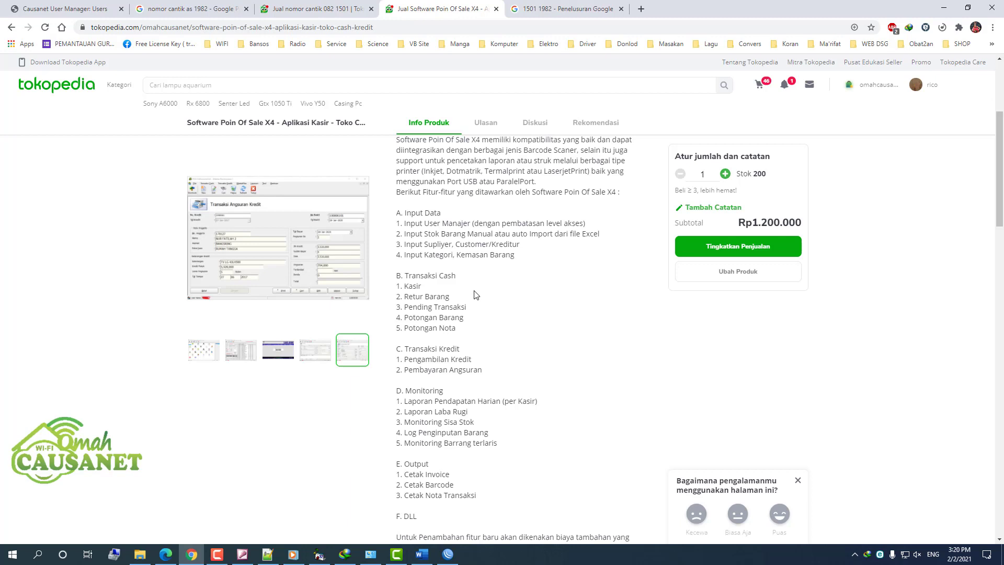
scroll(476, 296, "down", 2)
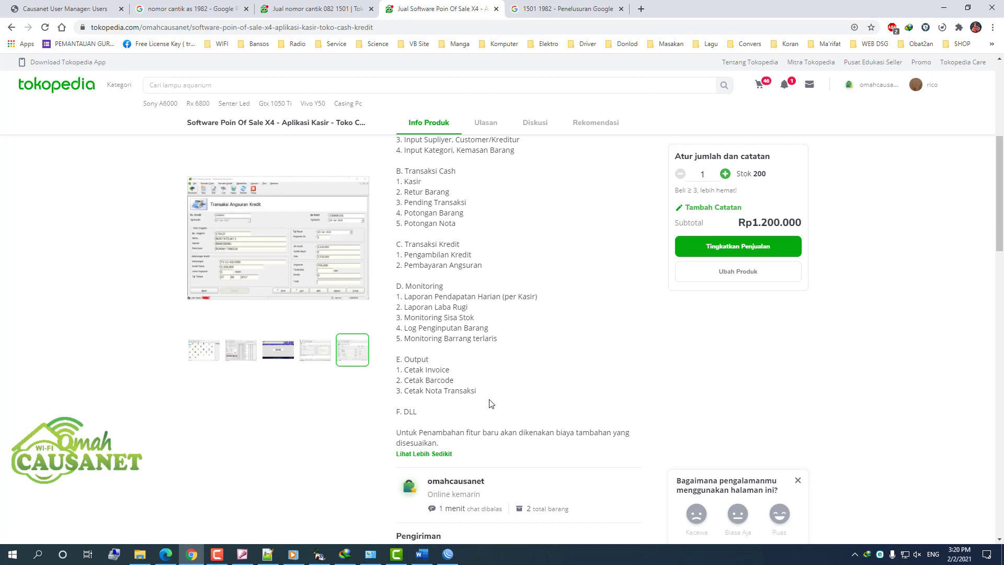
scroll(491, 404, "up", 3)
scroll(491, 403, "up", 2)
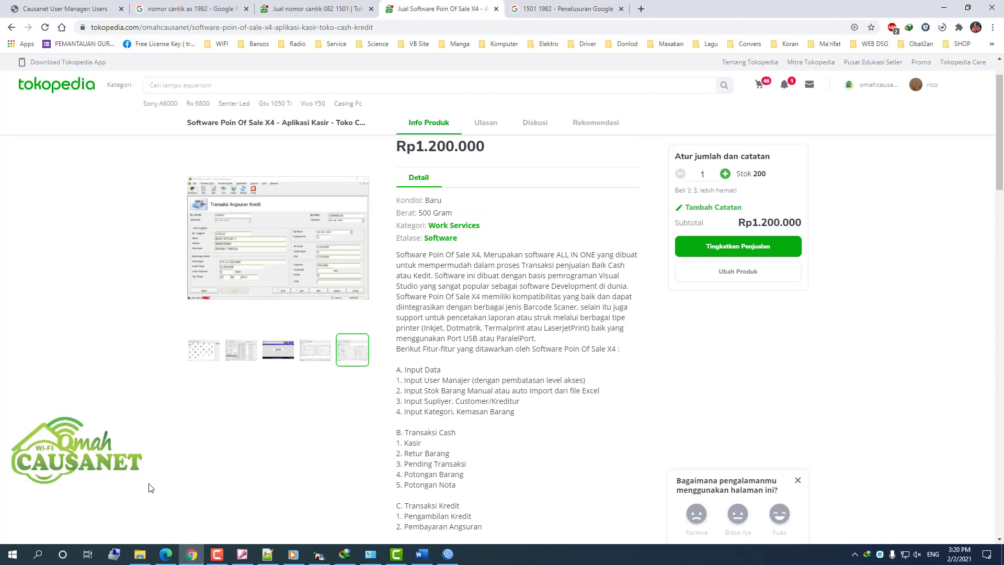
- Launch the Point Of Sale CK application and minimize the other open windows so only its login form remains
left_click(12, 553)
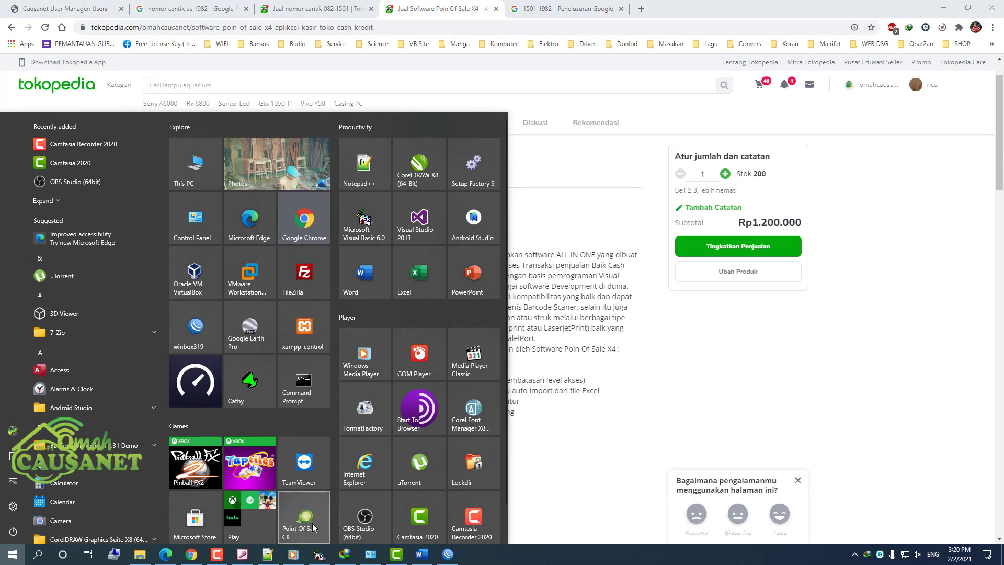
left_click(312, 525)
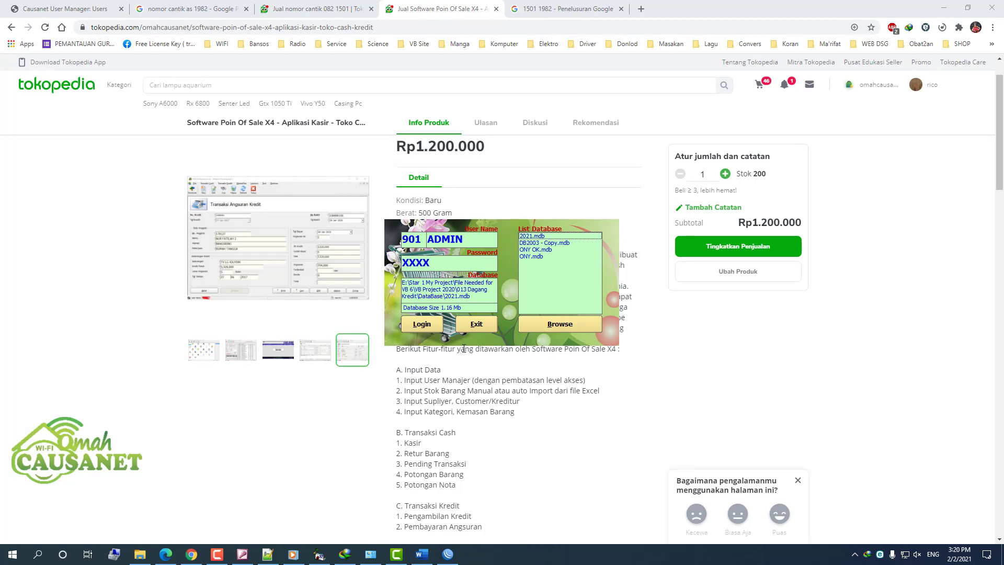
left_click(943, 10)
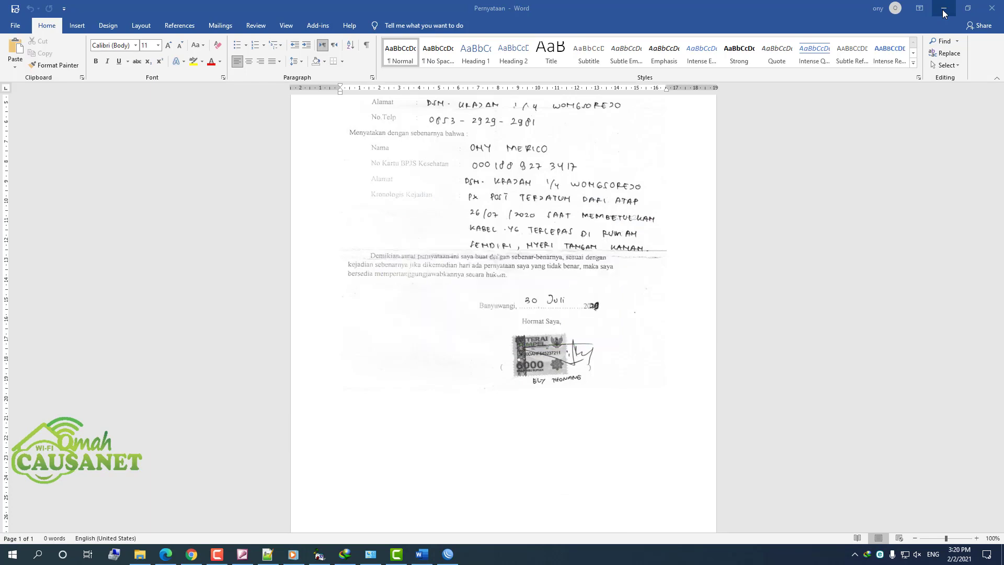
left_click(943, 10)
left_click(944, 10)
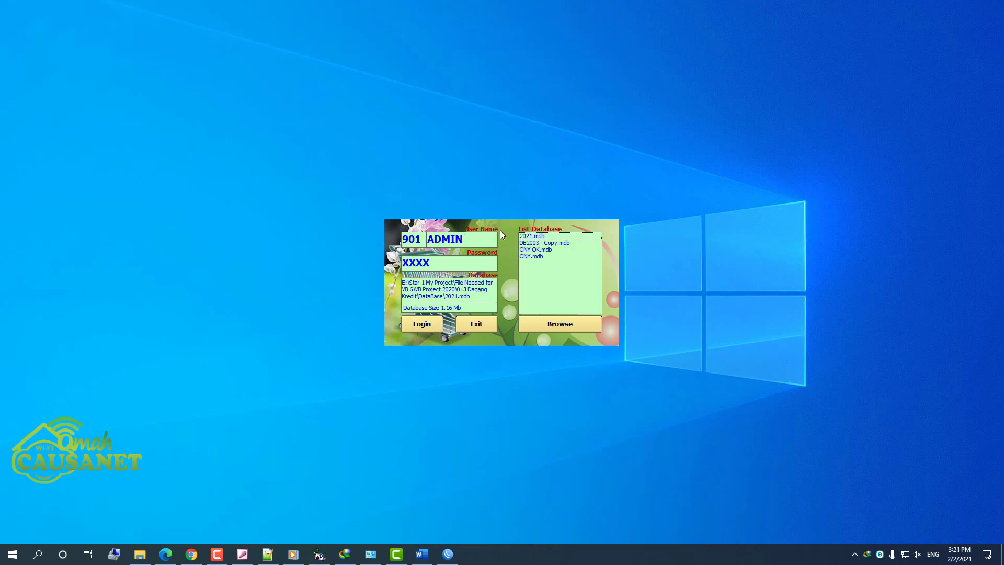
- Look through the available databases on the login form and select 2021.mdb
left_click(421, 244)
left_click(536, 237)
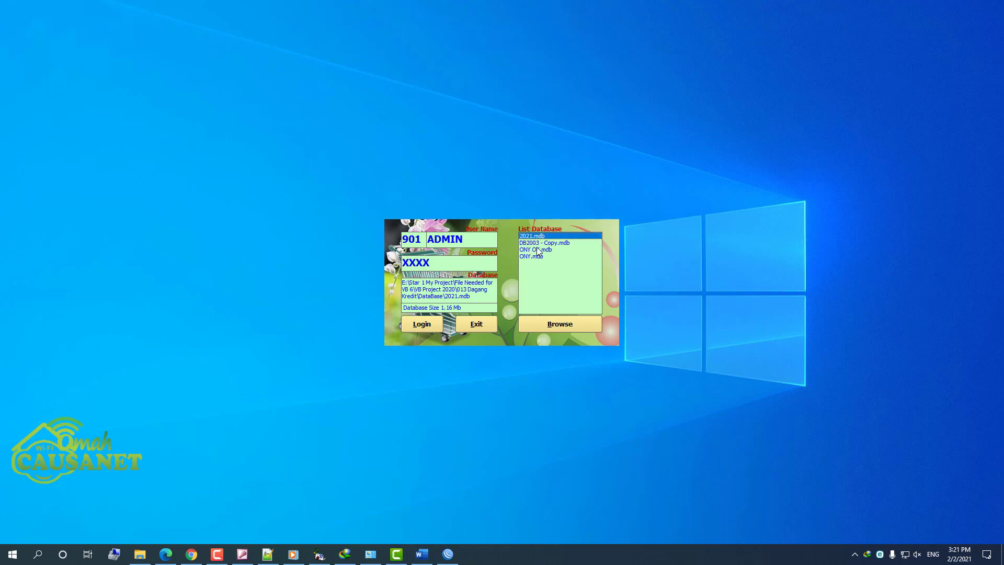
left_click(538, 244)
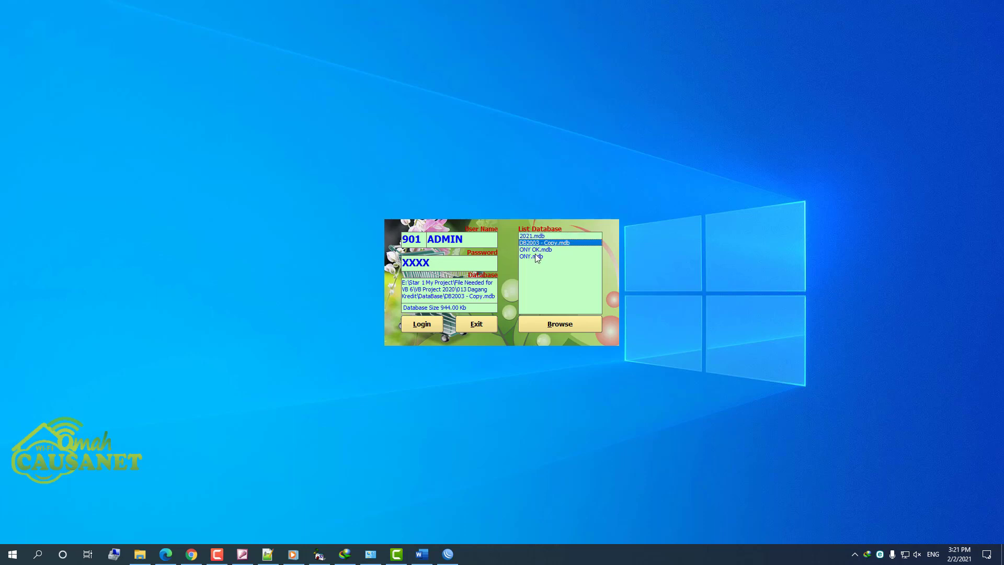
left_click(546, 251)
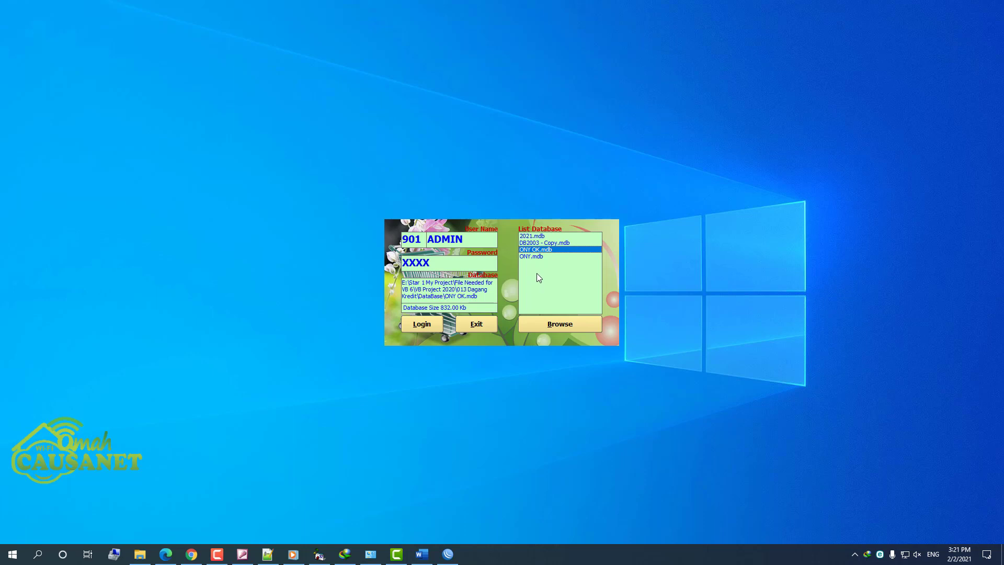
left_click(542, 237)
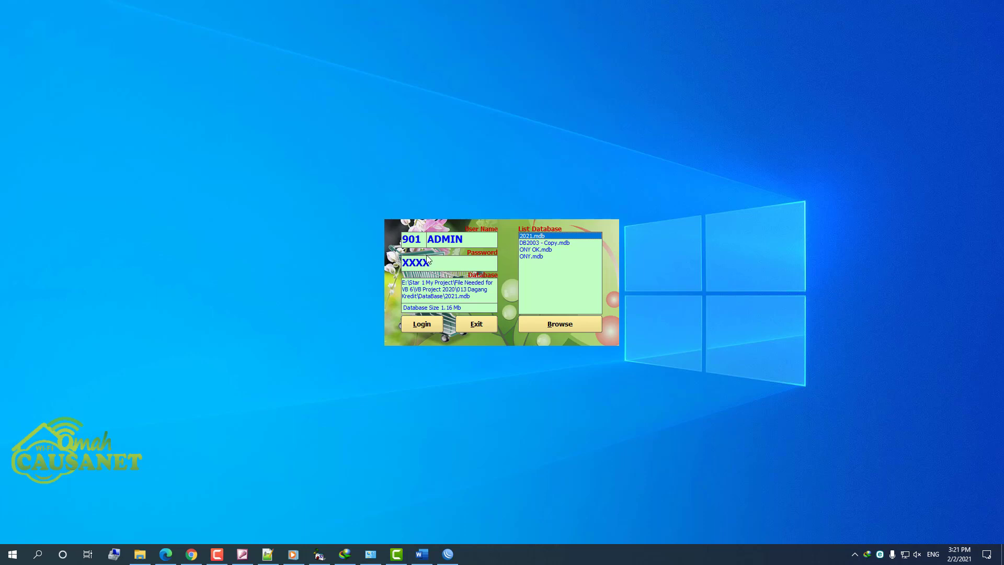
- Look through the list of registered users and choose user 901 ADMIN for the login
left_click(420, 241)
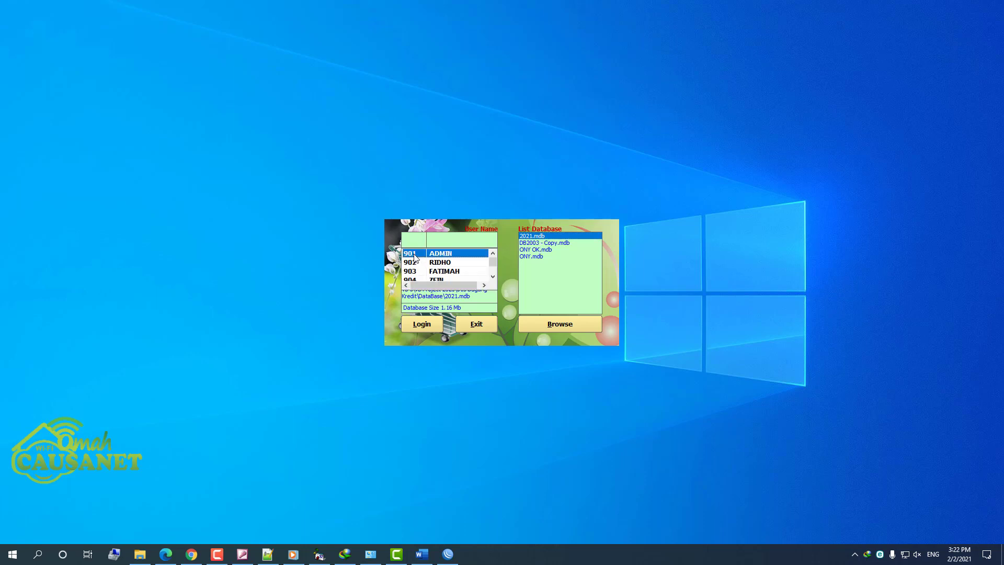
left_click(418, 254)
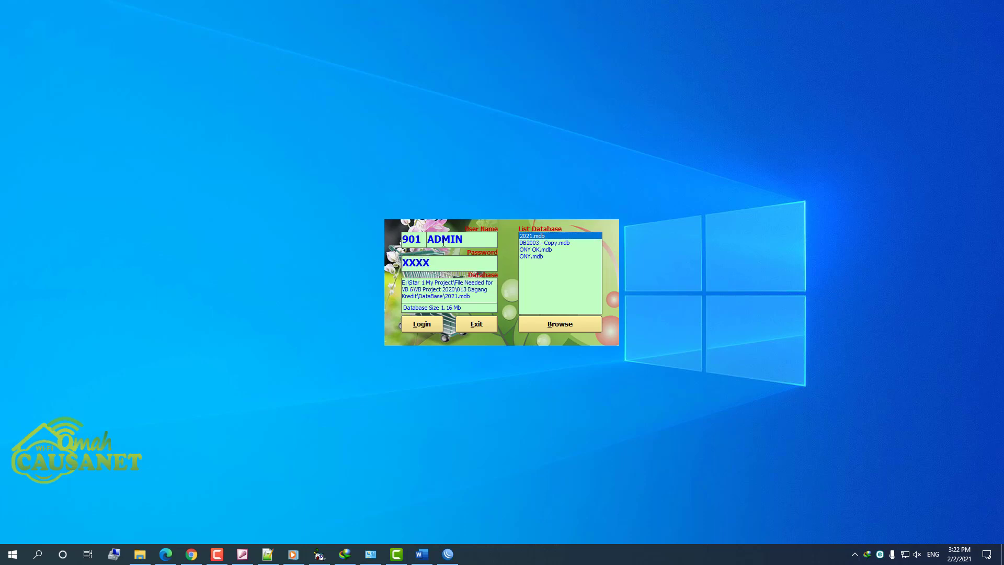
left_click(420, 240)
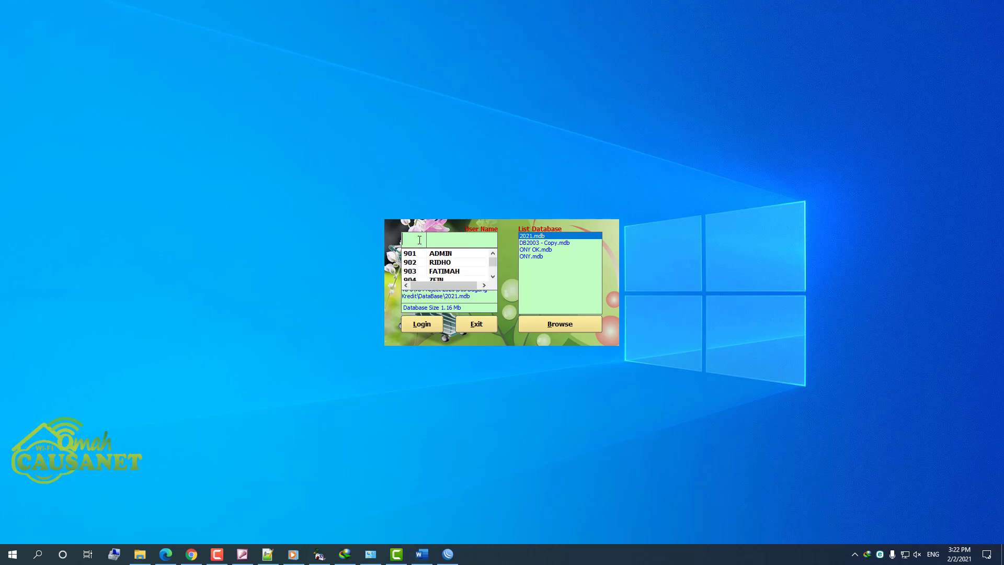
mouse_move(495, 262)
left_mouse_down()
mouse_move(495, 278)
mouse_move(492, 260)
left_mouse_up()
left_click(413, 256)
left_click(413, 254)
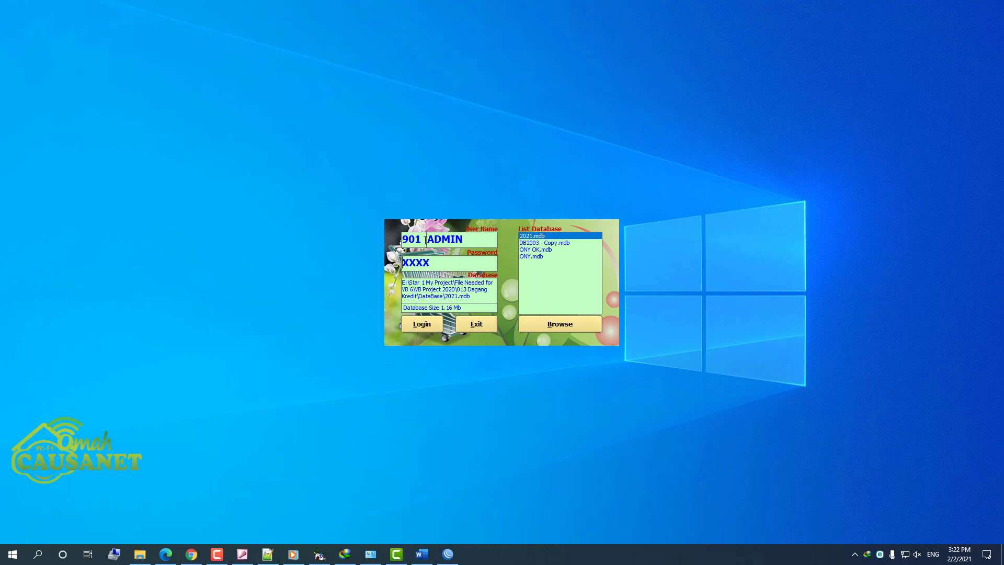
left_click(425, 241)
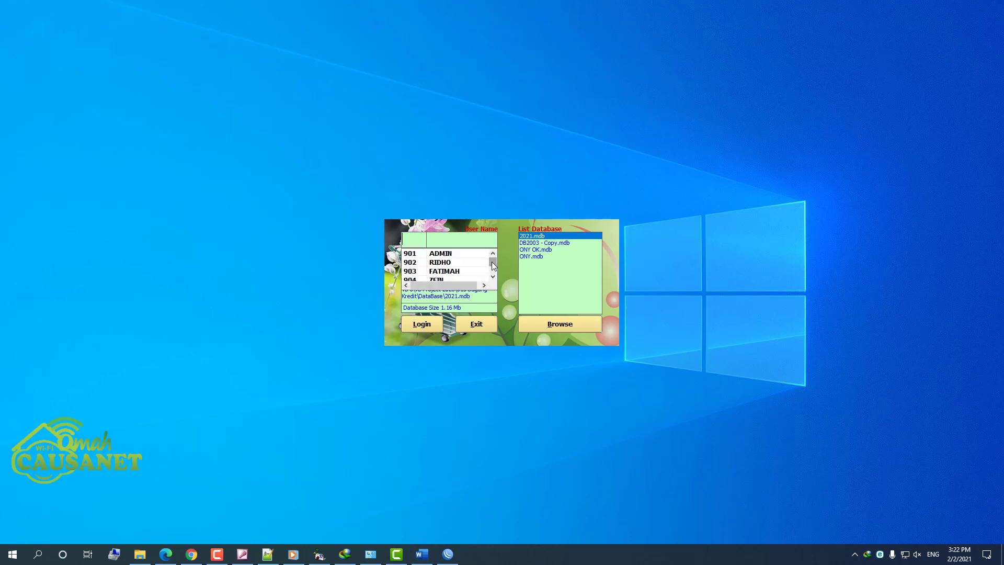
left_click_drag(492, 262, 492, 269)
left_click_drag(494, 267, 495, 258)
left_click(412, 240)
left_click(412, 241)
left_click(419, 256)
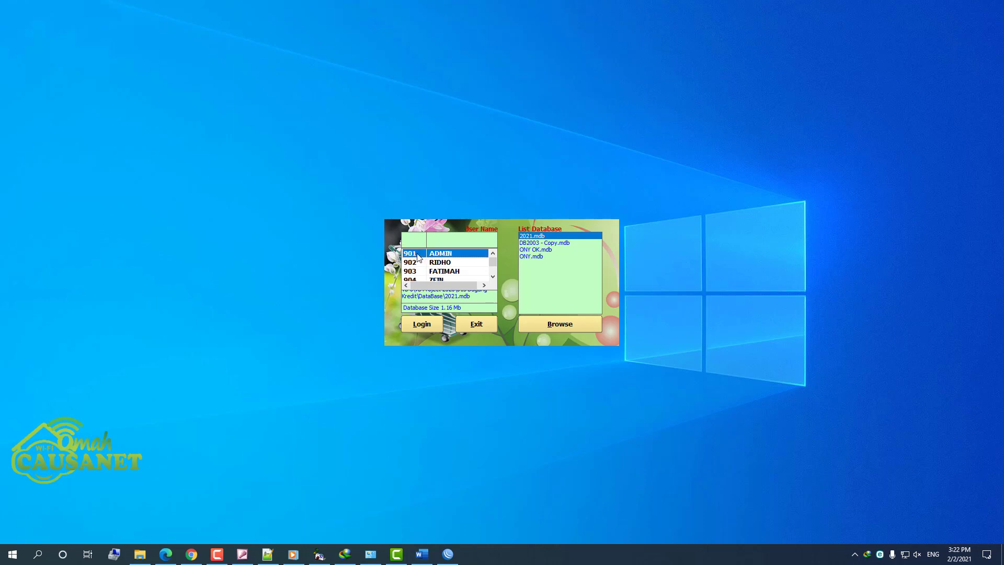
left_click(418, 256)
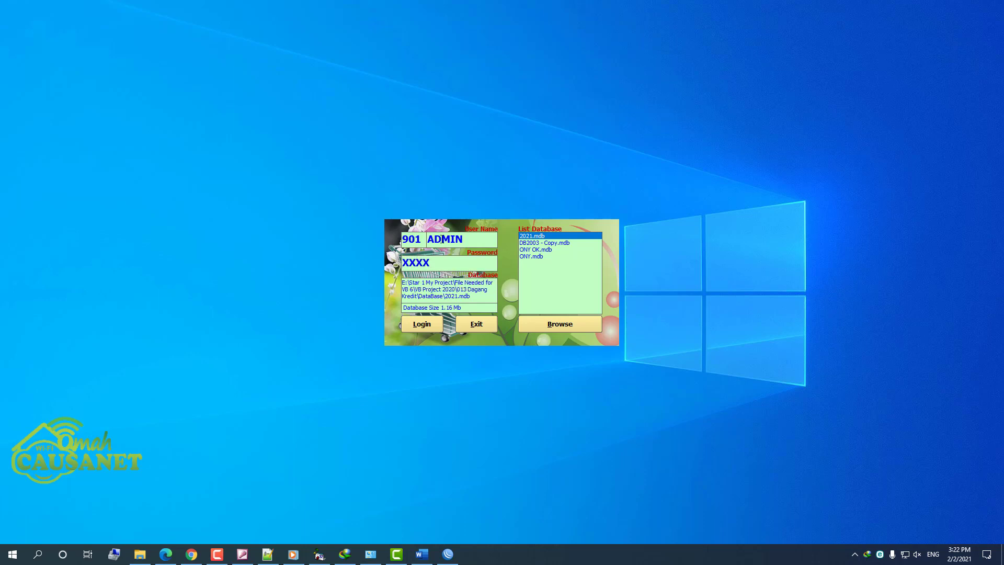
- Log in with the ADMIN account and maximize the POS Professional X5 main window
left_click(443, 263)
double_click(416, 263)
left_click(428, 328)
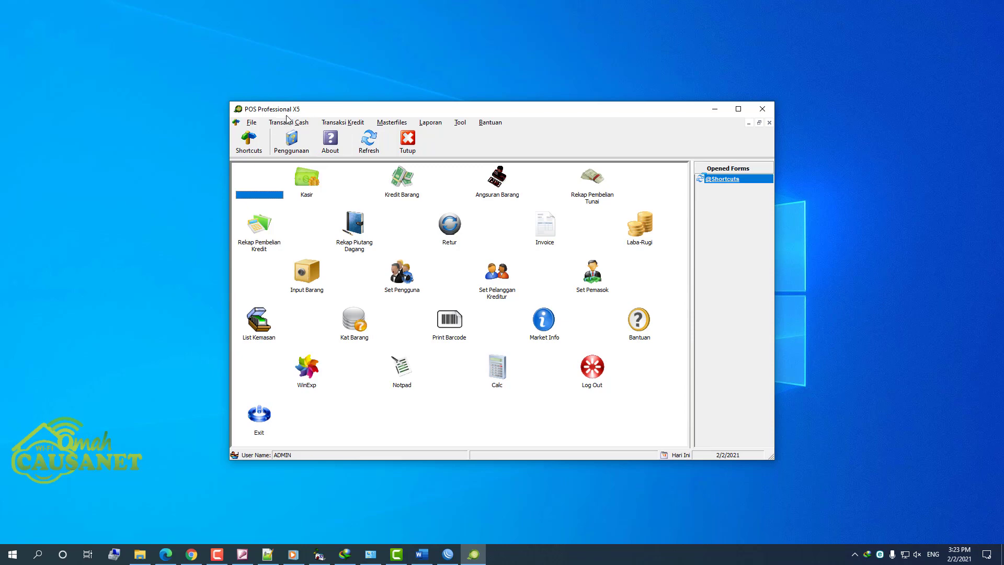
left_click(738, 109)
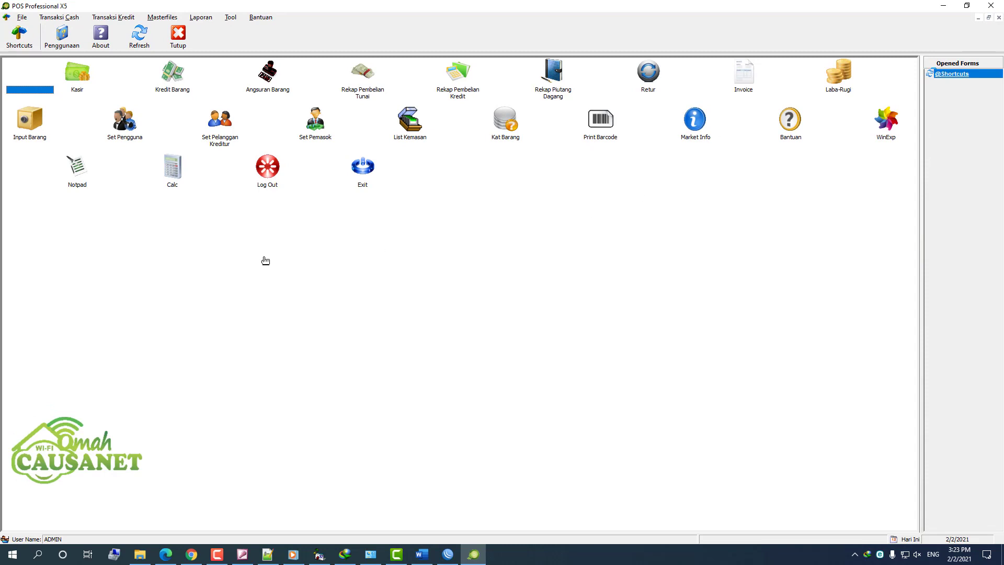
- Examine the available commands for cash and credit transactions, master data, reports, utilities and database maintenance
left_click(23, 18)
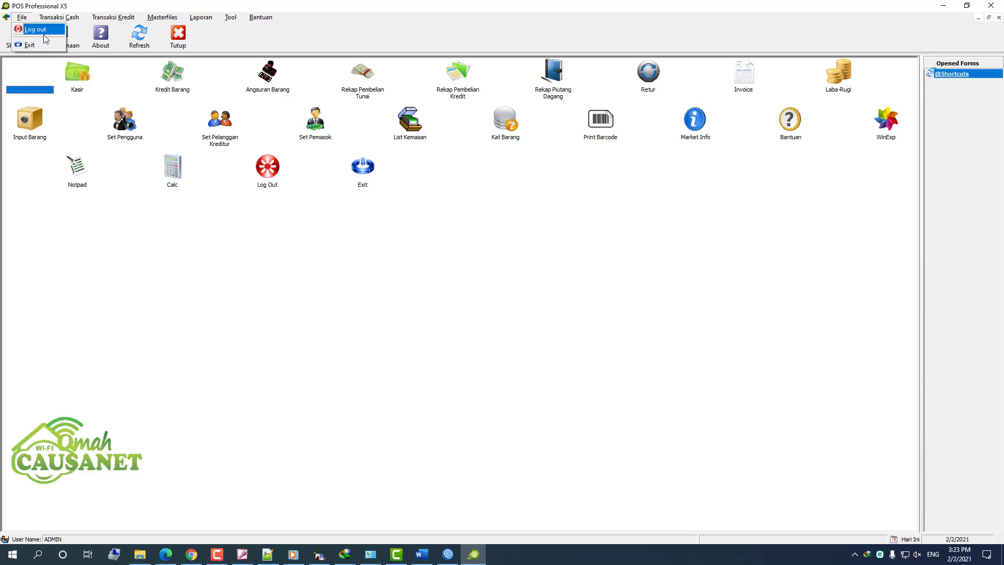
left_click(59, 18)
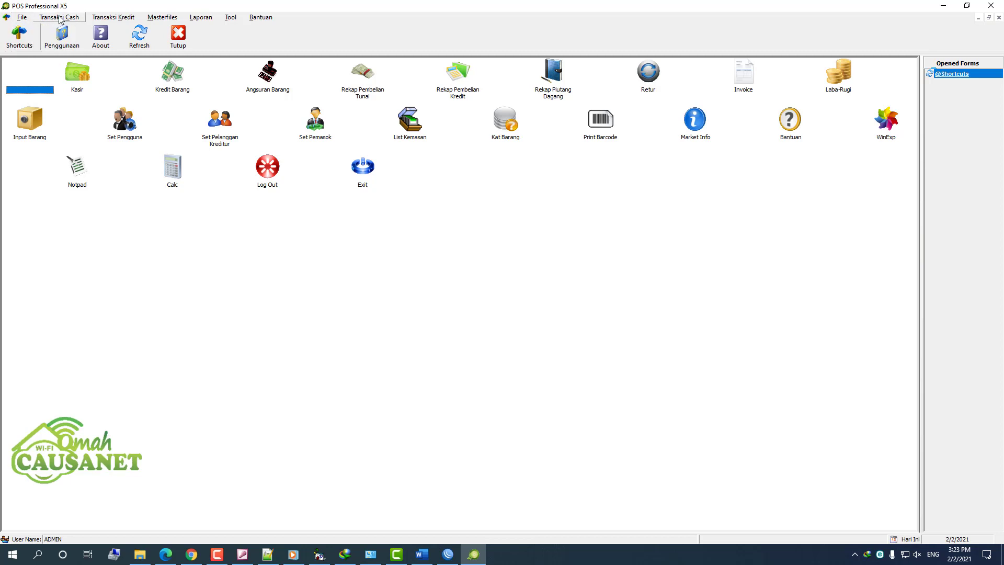
left_click(60, 18)
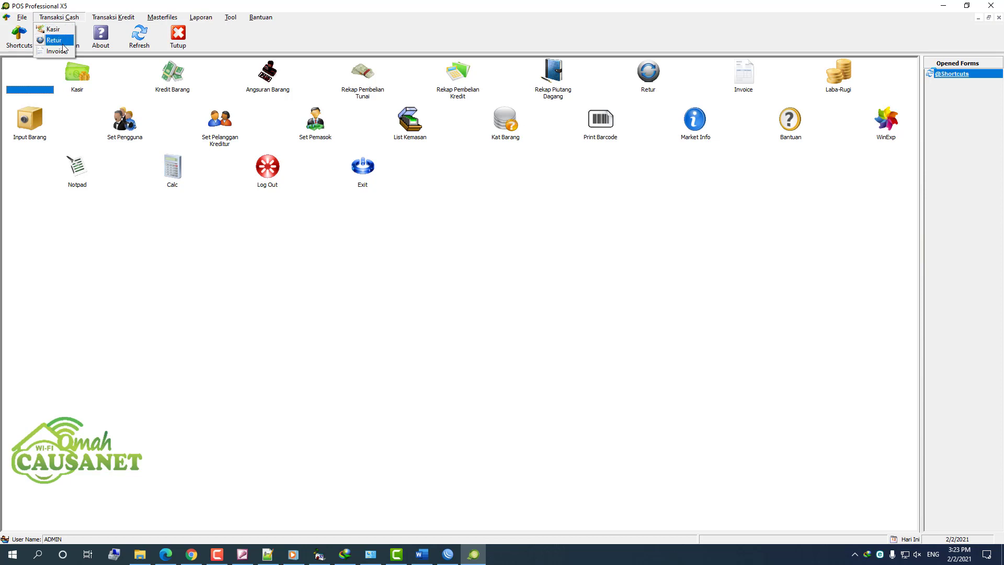
left_click(120, 18)
left_click(120, 19)
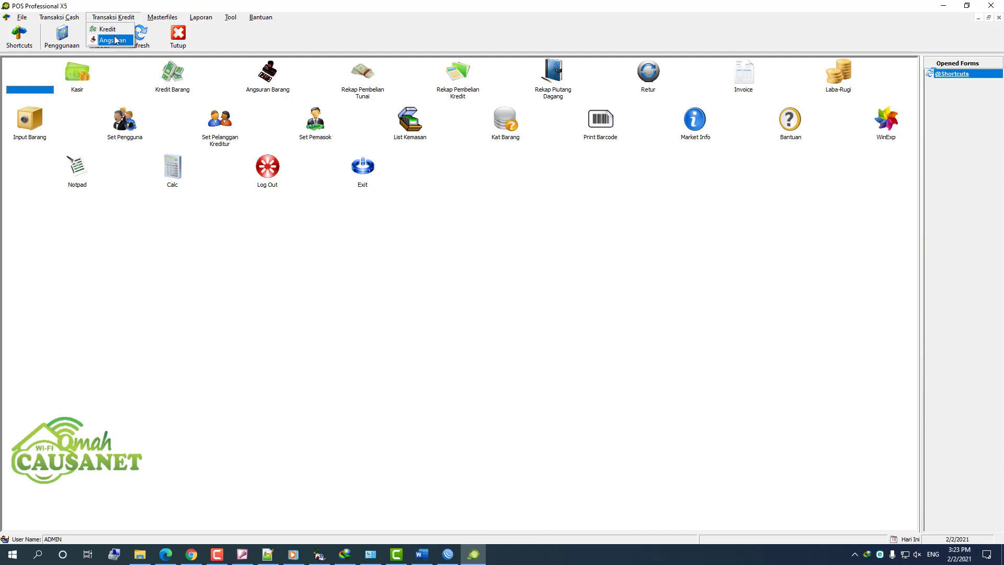
mouse_move(166, 20)
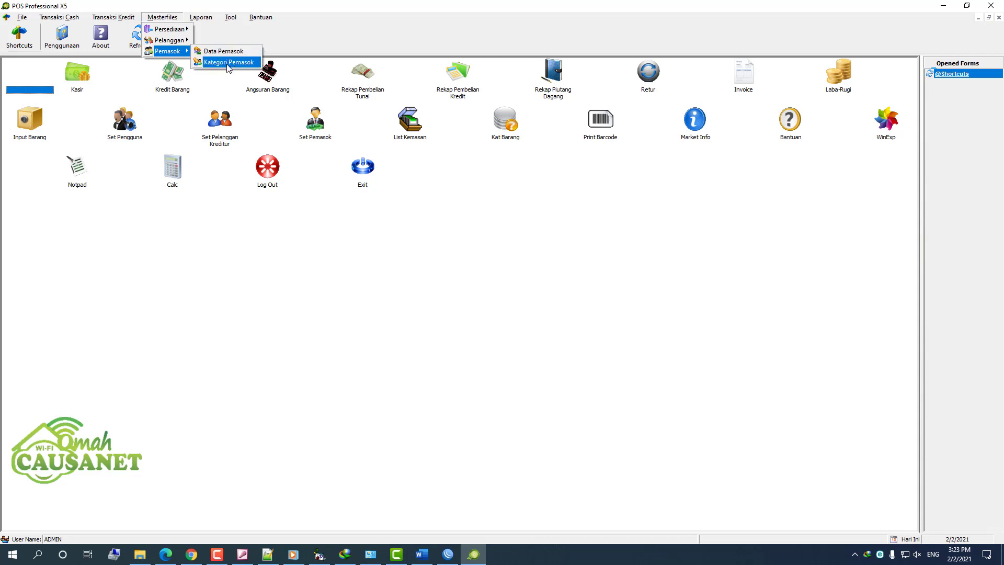
left_click(202, 20)
left_click(202, 21)
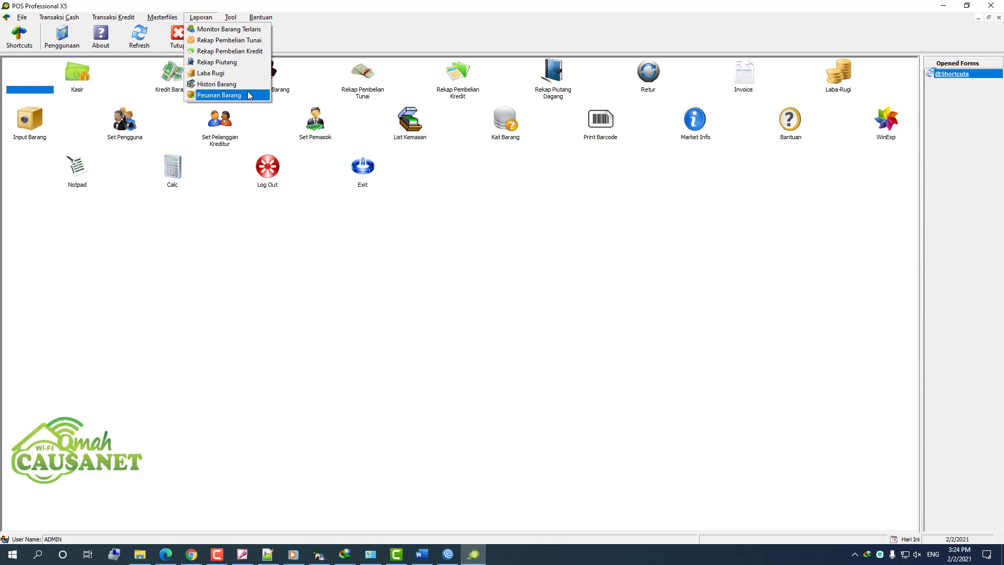
left_click(231, 17)
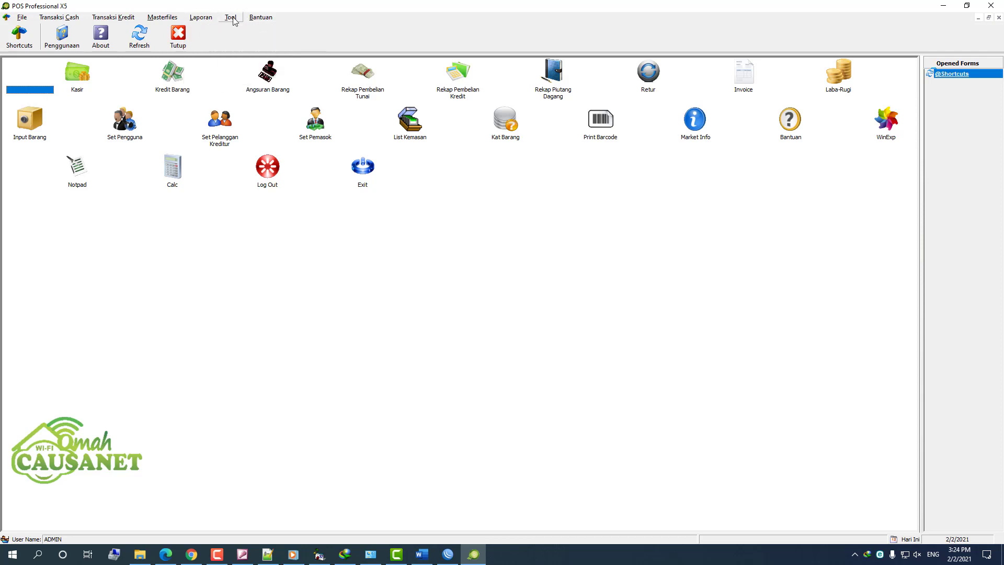
left_click(230, 18)
mouse_move(235, 31)
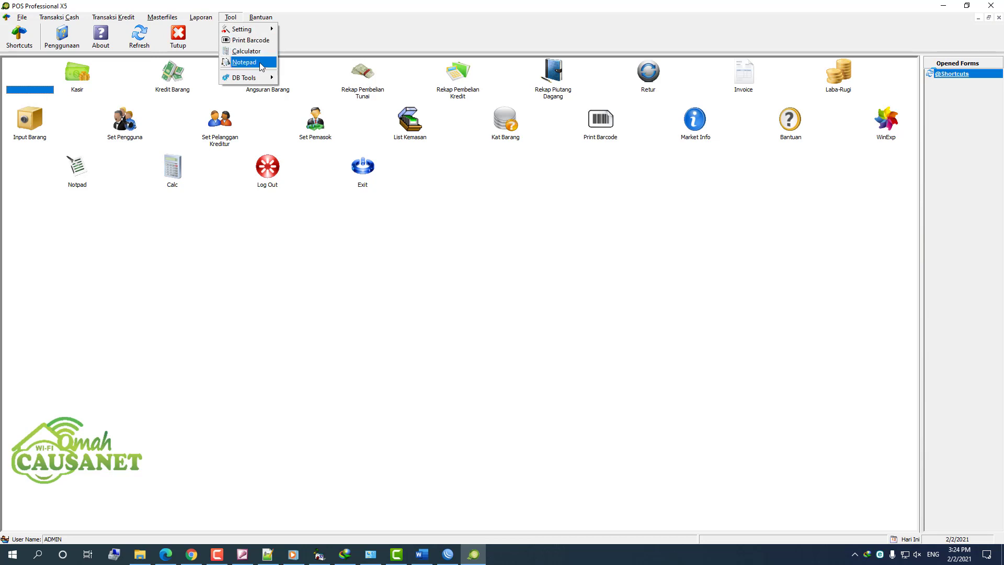
mouse_move(263, 82)
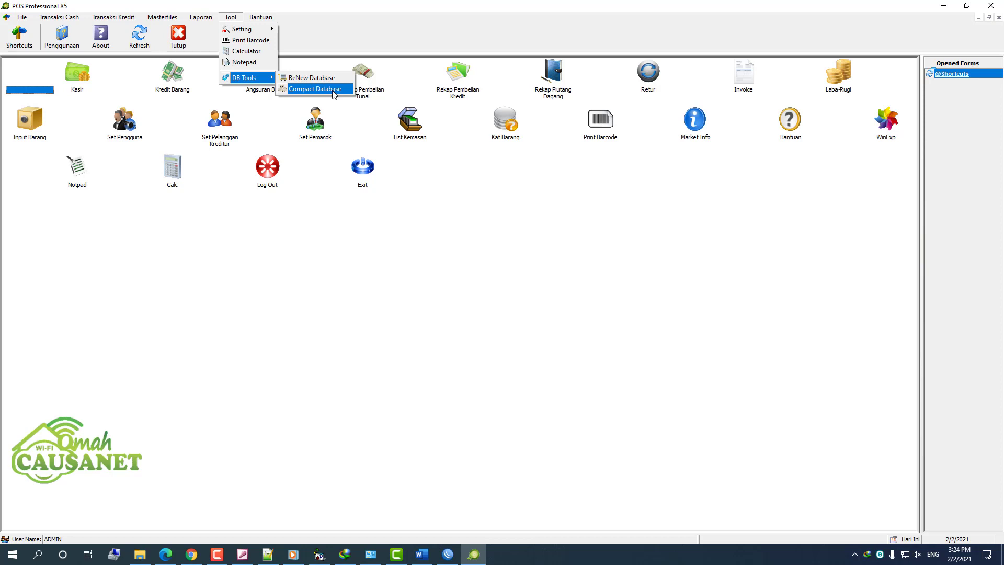
left_click(330, 197)
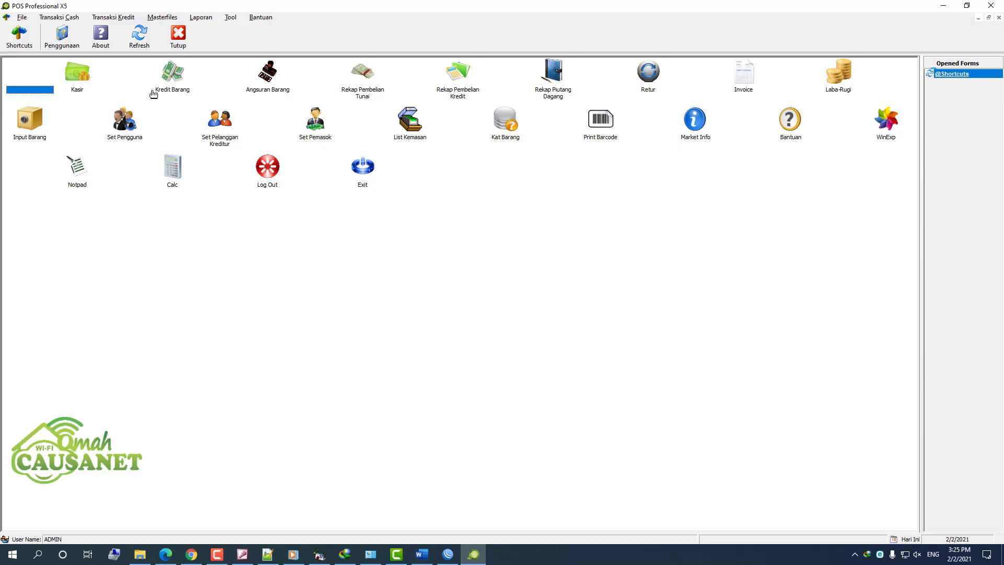
- Look through the settings commands for company information, user management and printer setup
left_click(74, 83)
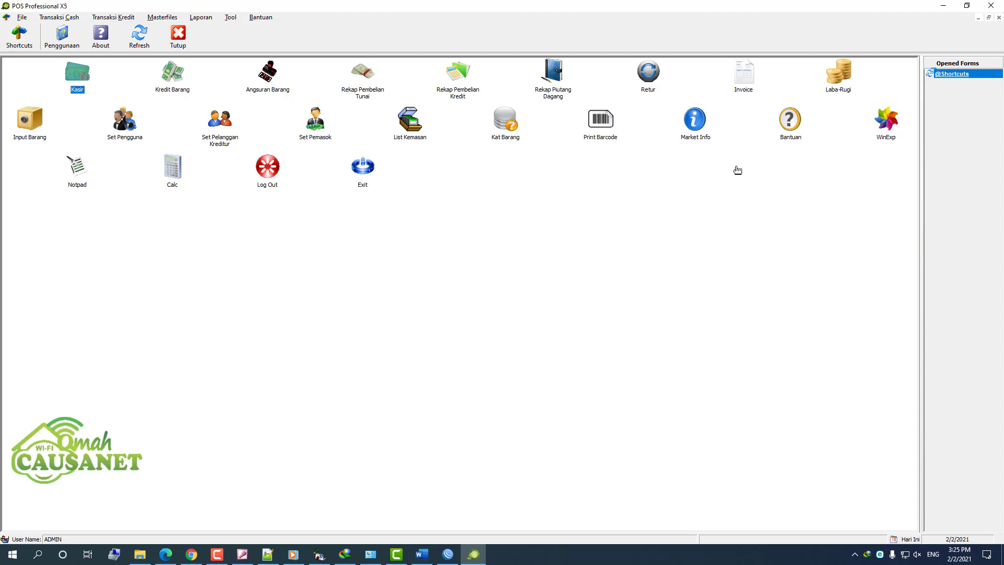
left_click(231, 17)
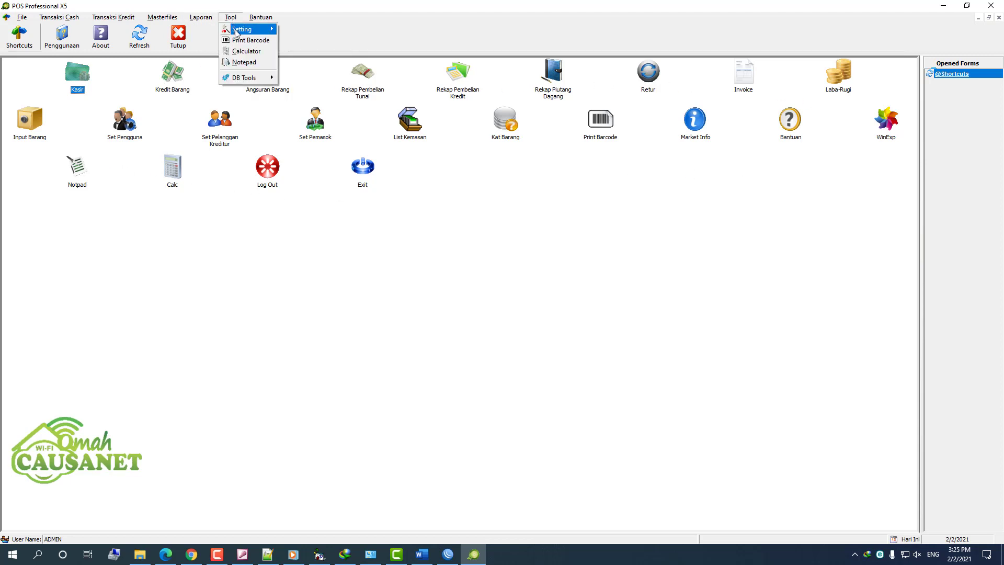
mouse_move(236, 33)
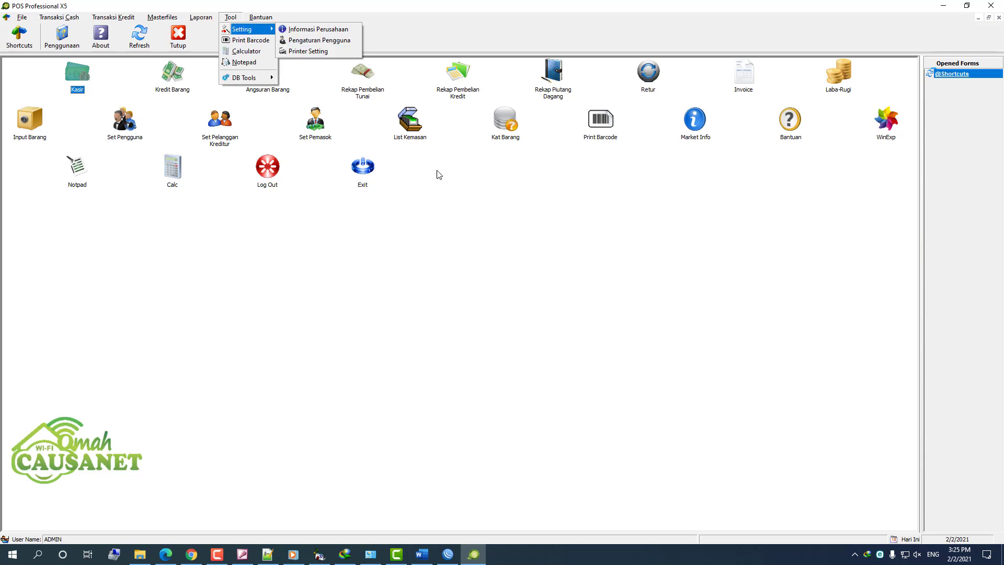
left_click(449, 177)
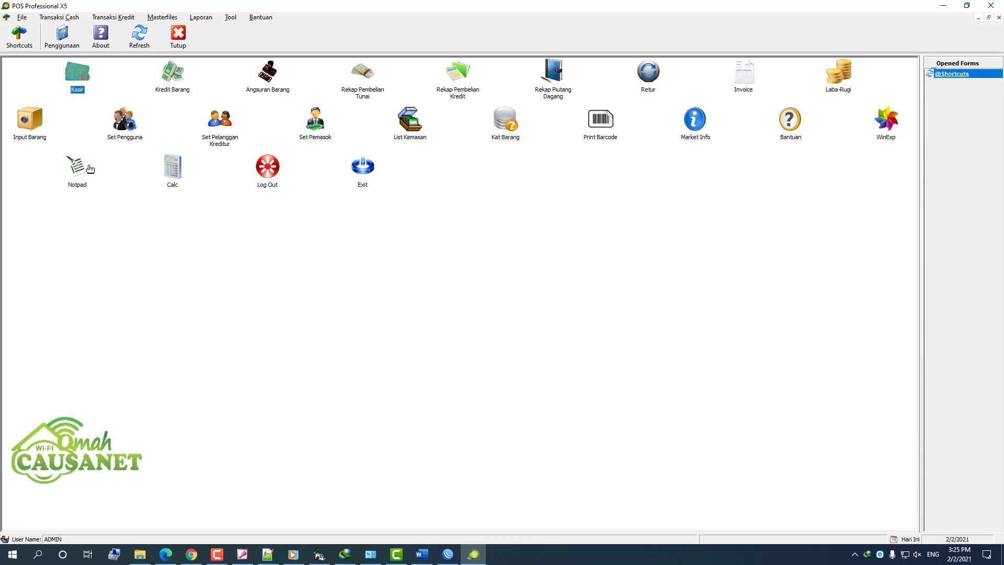
left_click(32, 126)
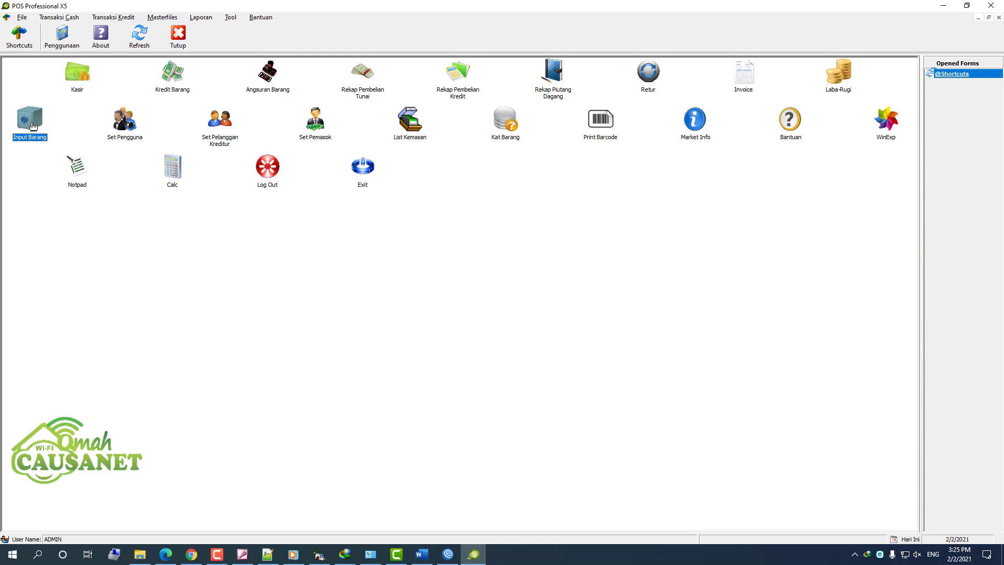
- Open the Market Info store profile, make its fields editable, and close it without saving
left_click(699, 122)
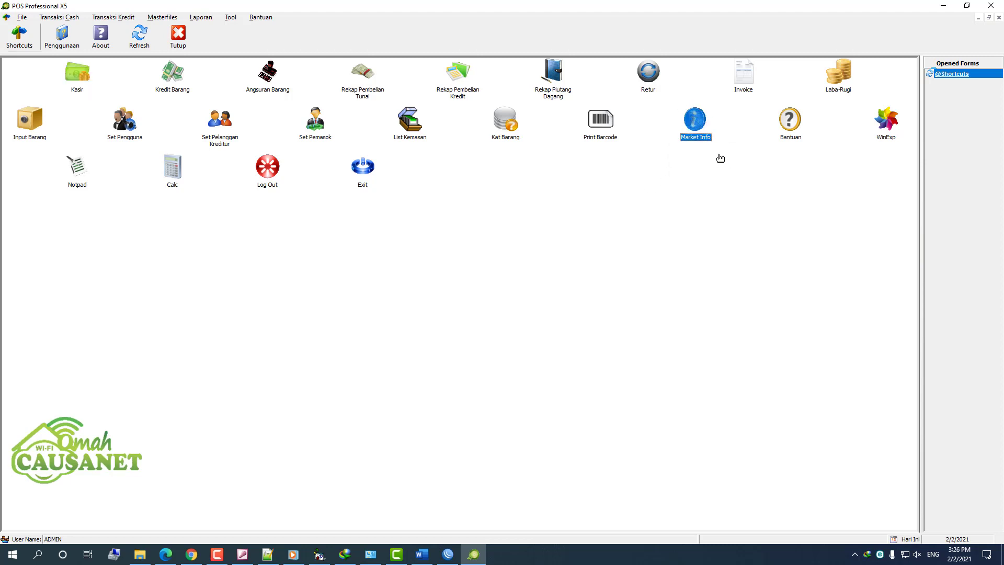
double_click(698, 123)
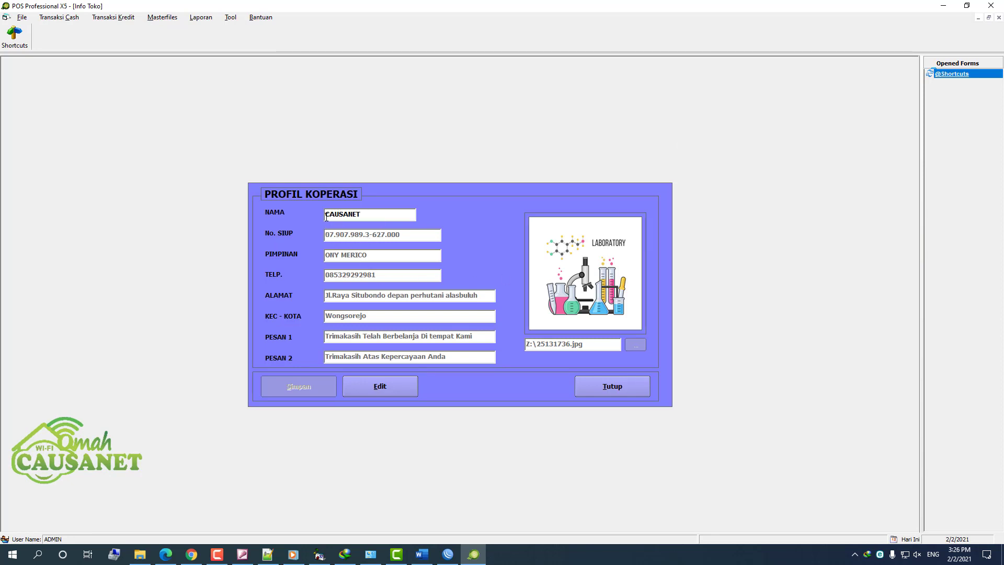
left_click(384, 216)
left_click(387, 392)
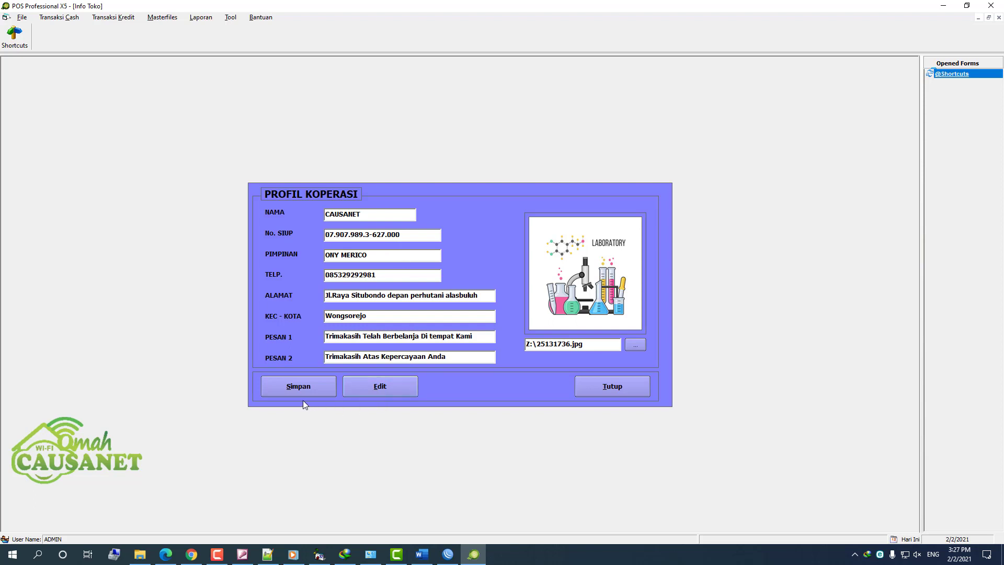
left_click(646, 387)
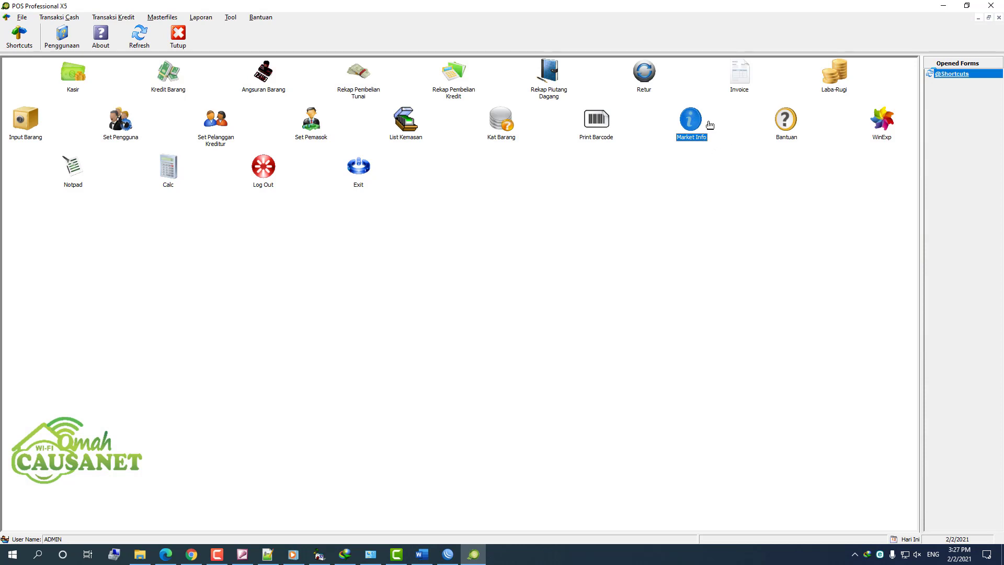
- Open the Input Barang form and look through the list of registered items
left_click(28, 122)
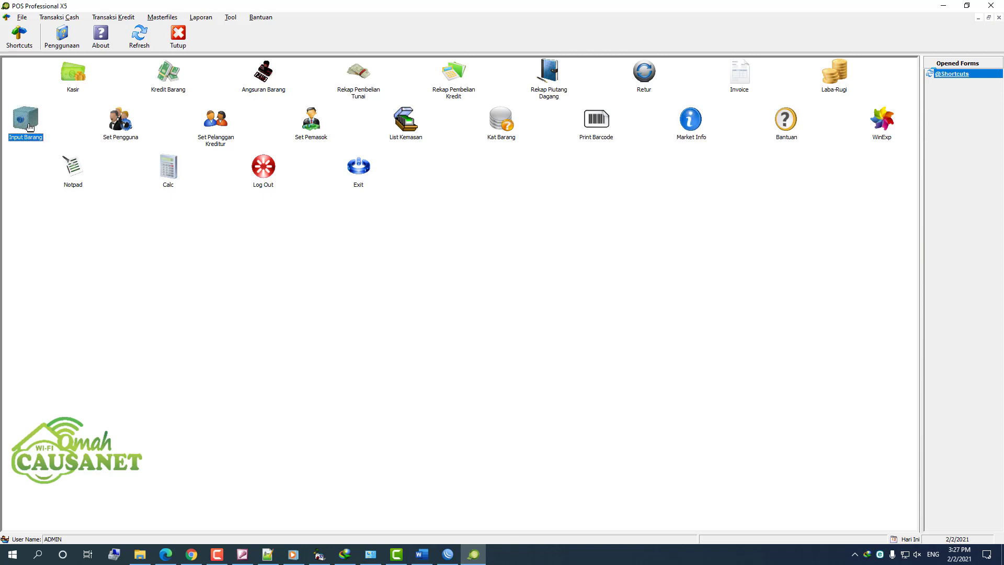
double_click(29, 120)
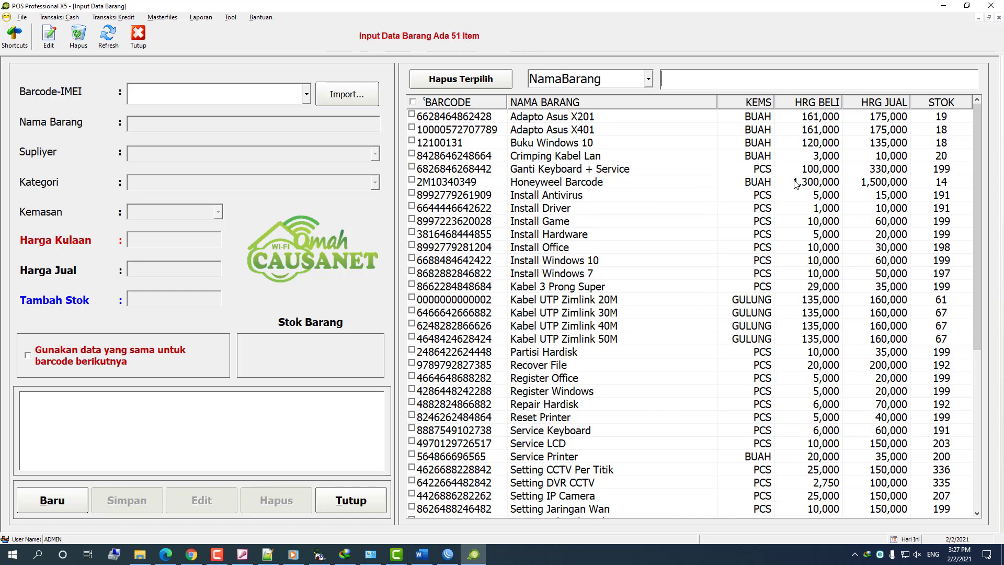
left_click_drag(979, 128, 982, 90)
scroll(668, 320, "down", 1)
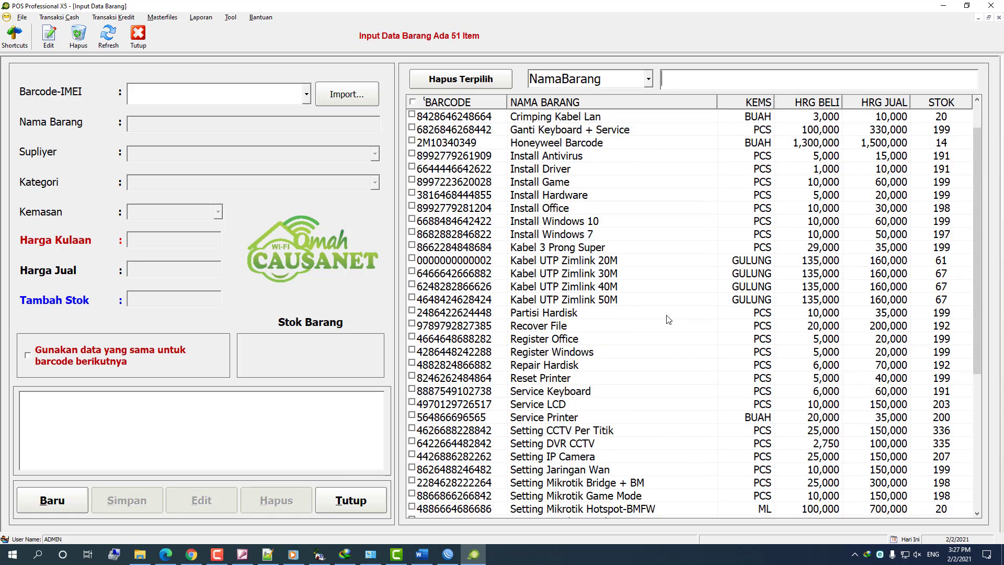
scroll(668, 320, "up", 1)
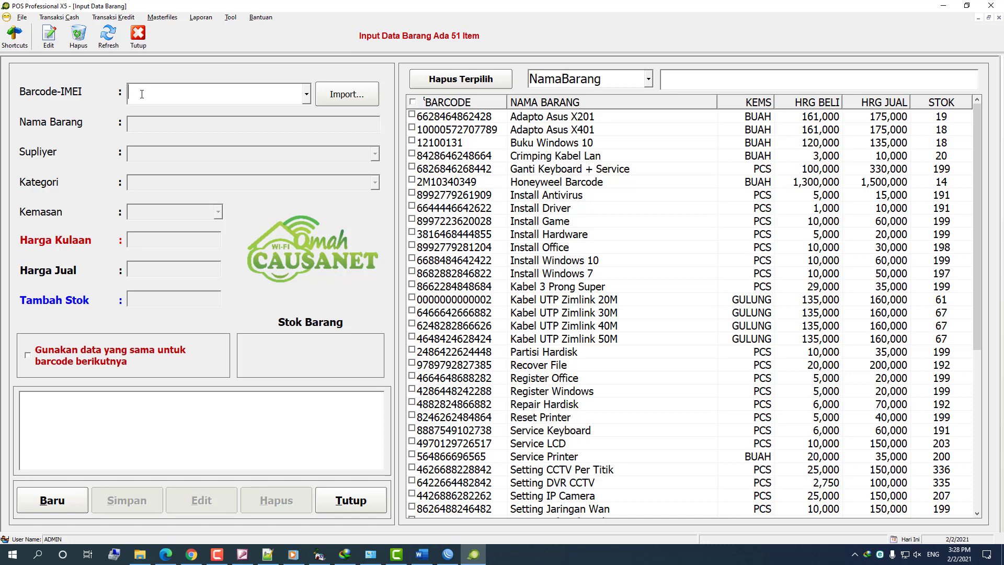
type("10001362142")
key("Return")
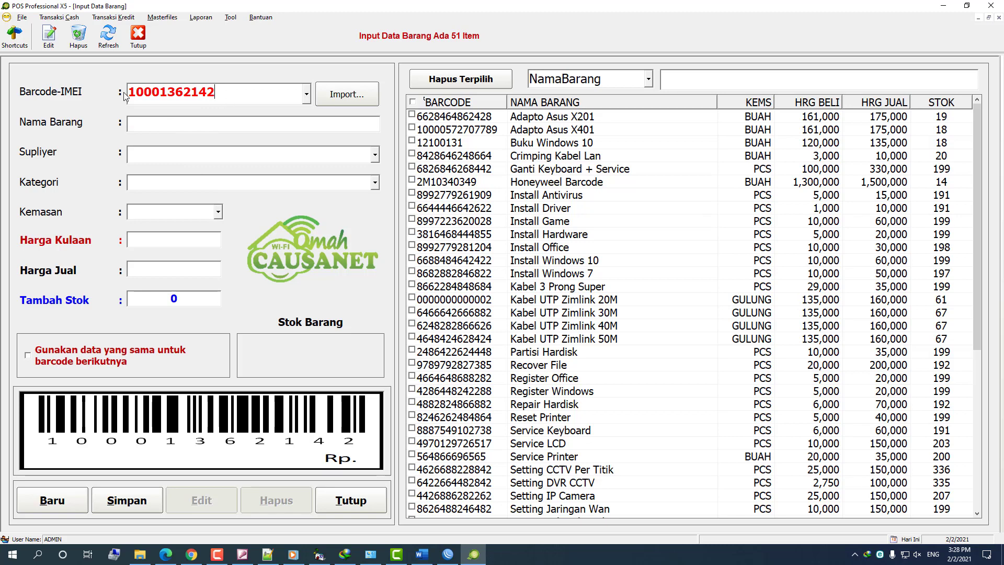
left_click(222, 92)
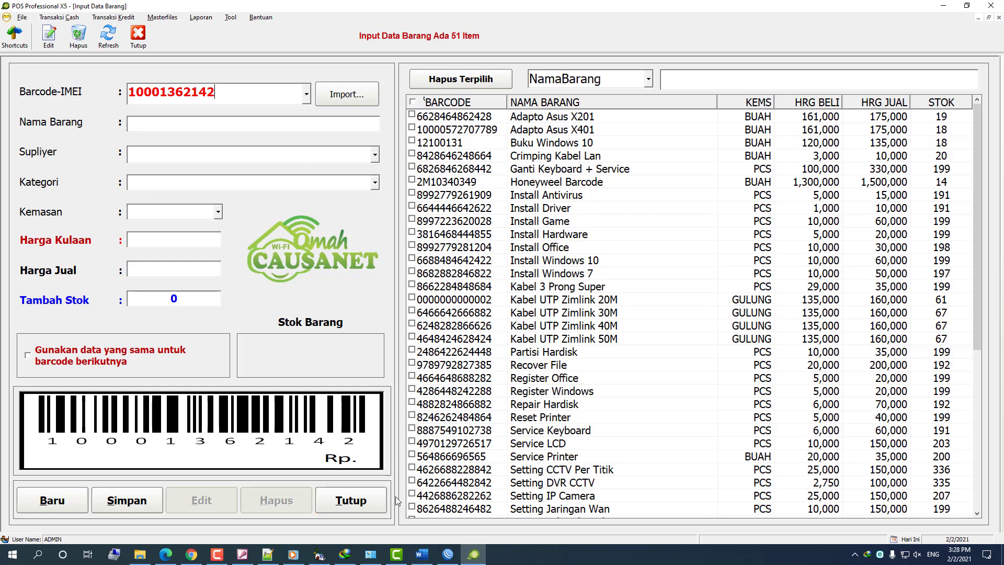
left_click(109, 34)
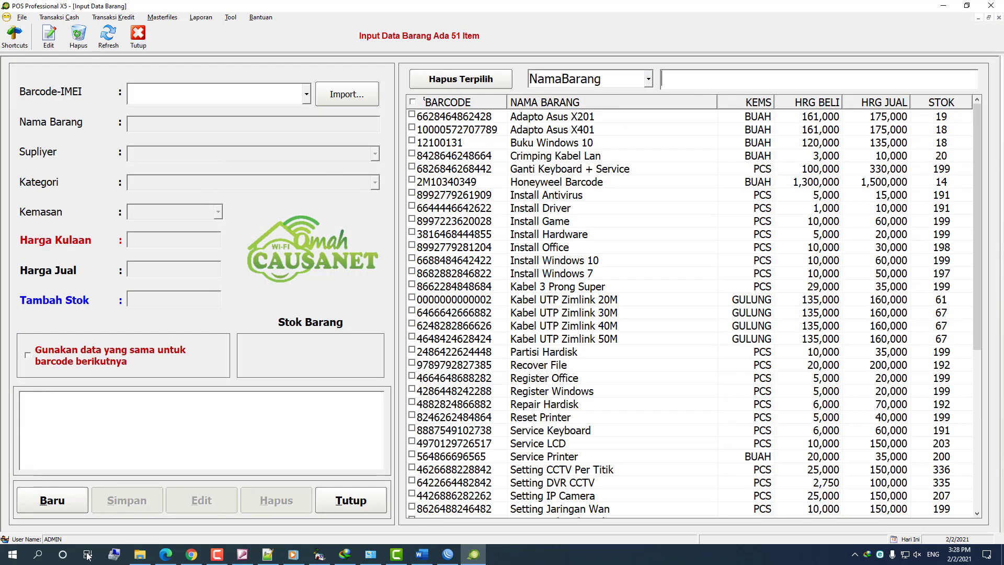
- Start a new item with an automatically generated barcode and name it "Nama Barang"
left_click(57, 506)
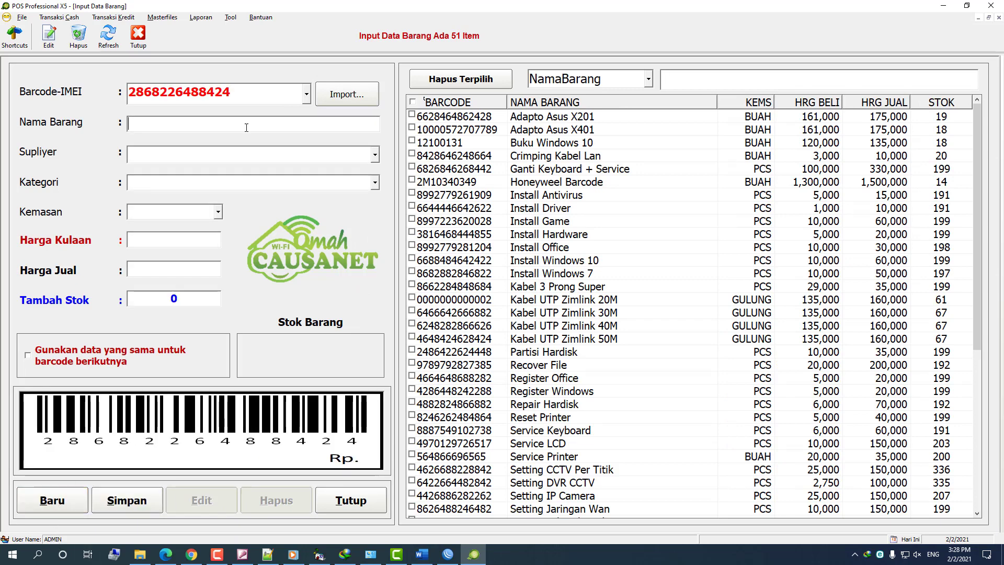
left_click(53, 505)
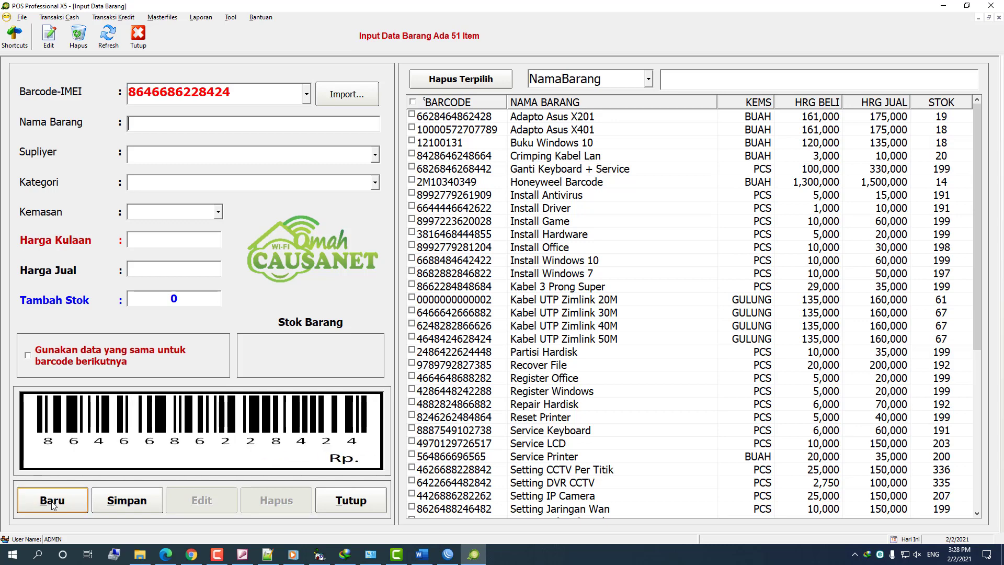
left_click(53, 506)
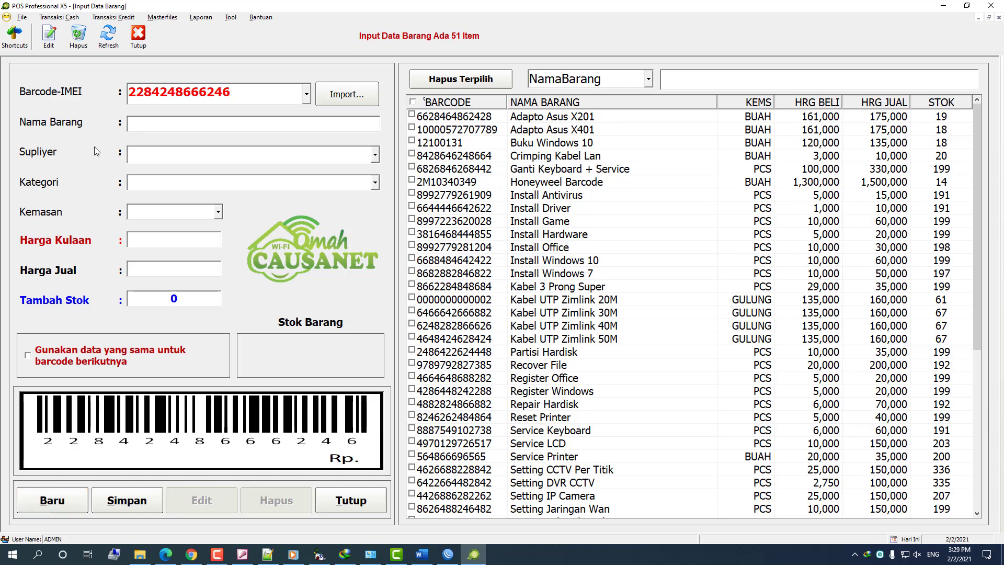
left_click(153, 124)
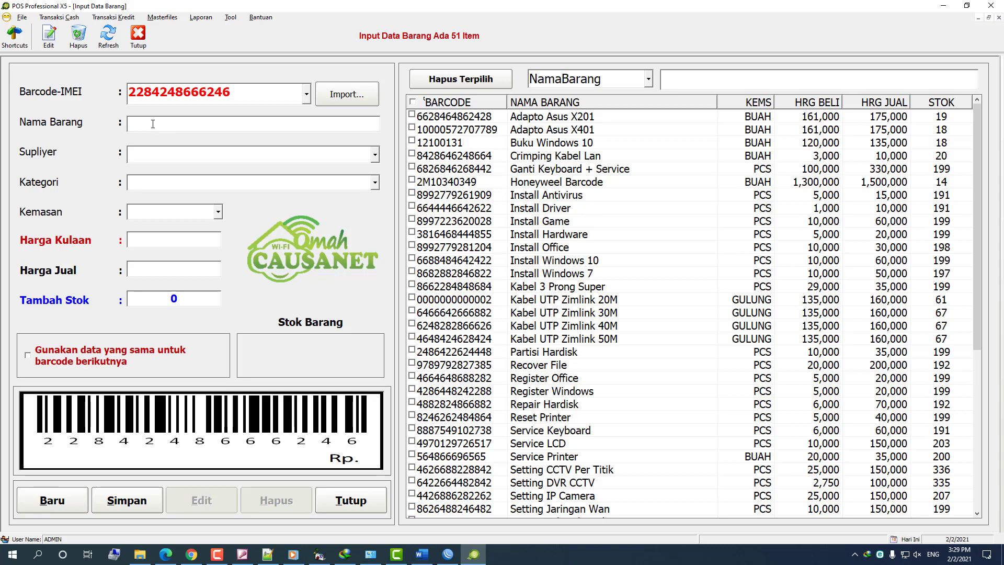
type("Nama Barang")
- Look through the suppliers and assign SPL001-OMAH CAUSANET to the new item
key("Down")
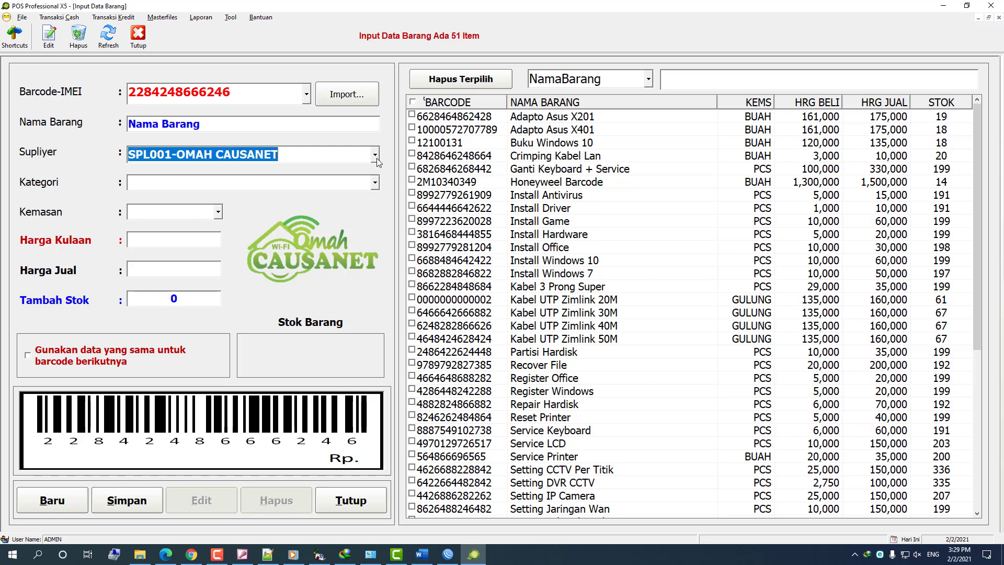
key("Down")
key("Down")
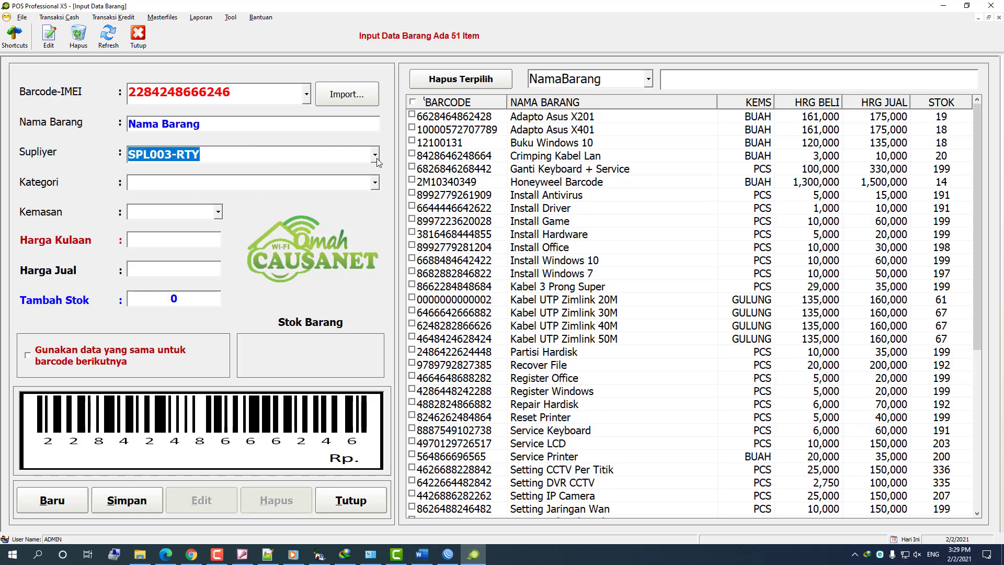
left_click(375, 155)
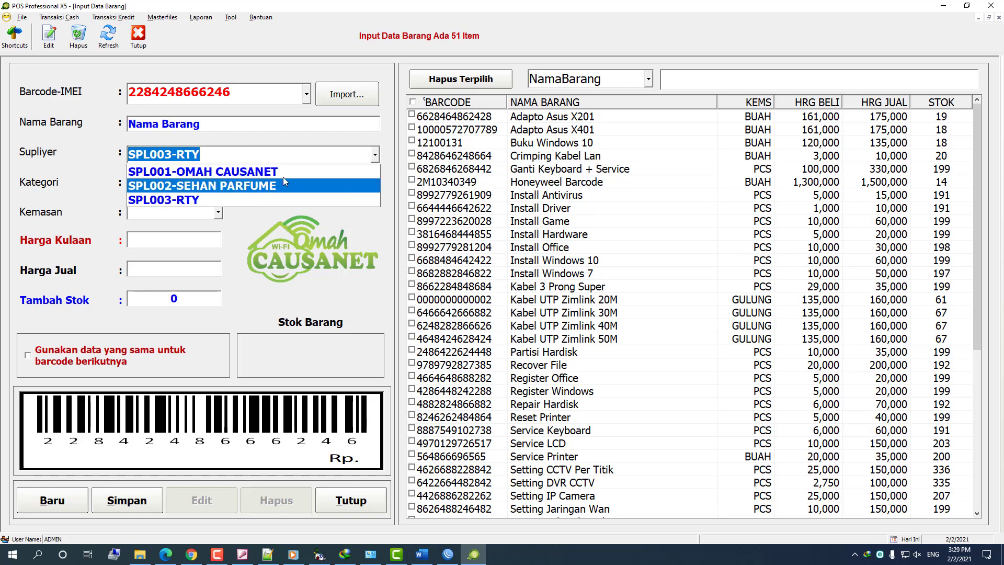
left_click(272, 172)
- Set the new item's category to VOUCHER and its packaging to PCS
left_click(375, 182)
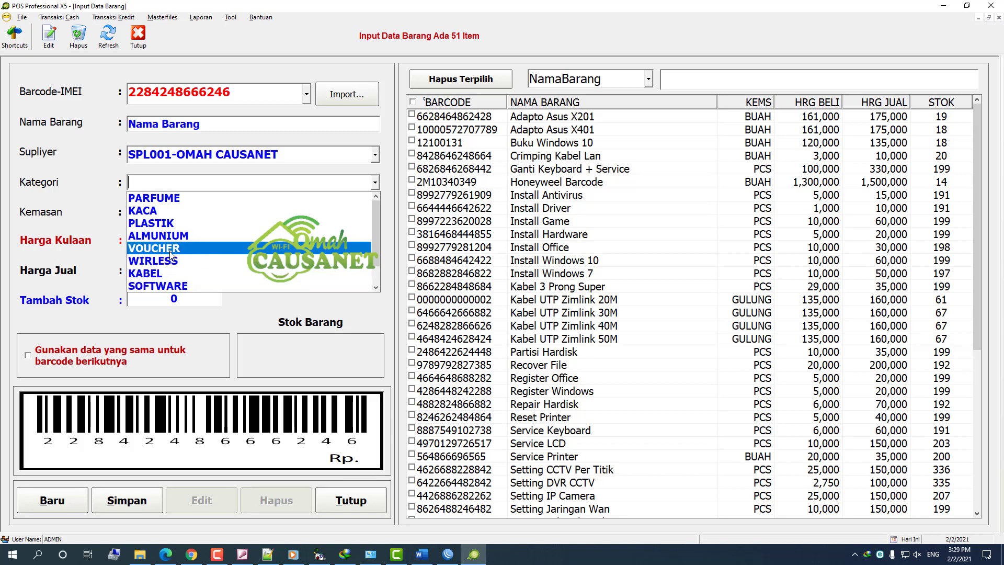
left_click(171, 249)
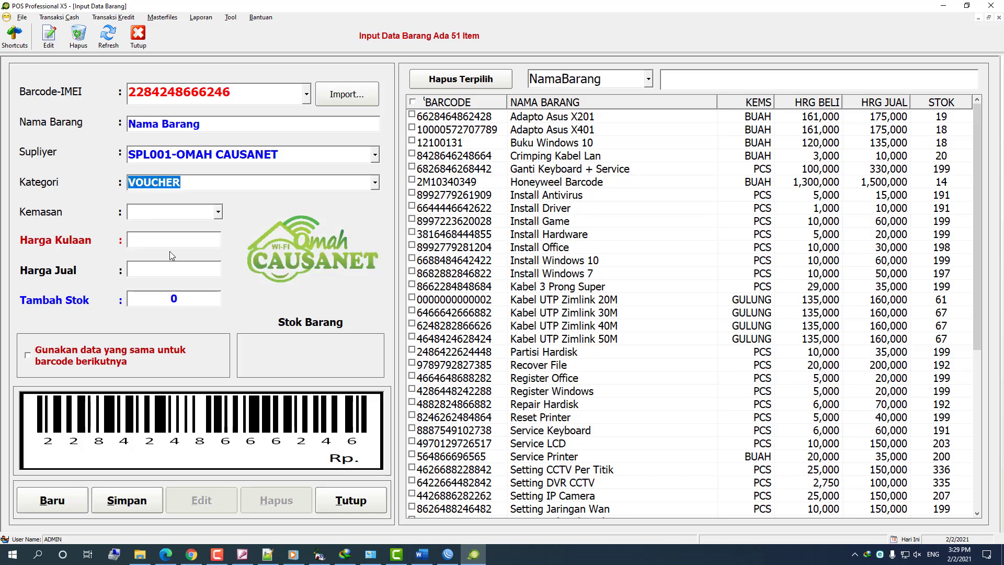
left_click(218, 213)
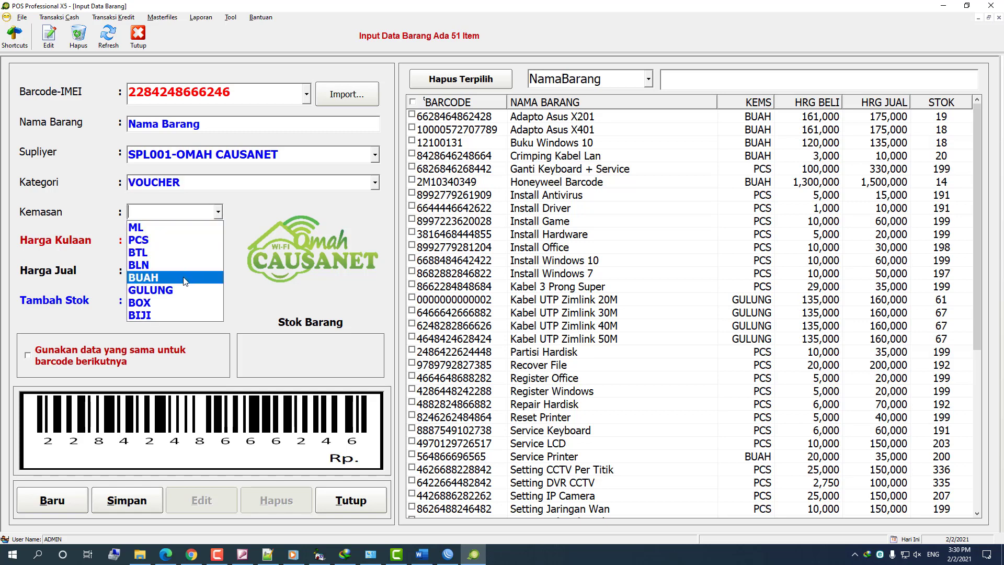
left_click(176, 242)
- Set the purchase price to 25000, the selling price to 35000 and the added stock to 200, and save the item
left_click(179, 241)
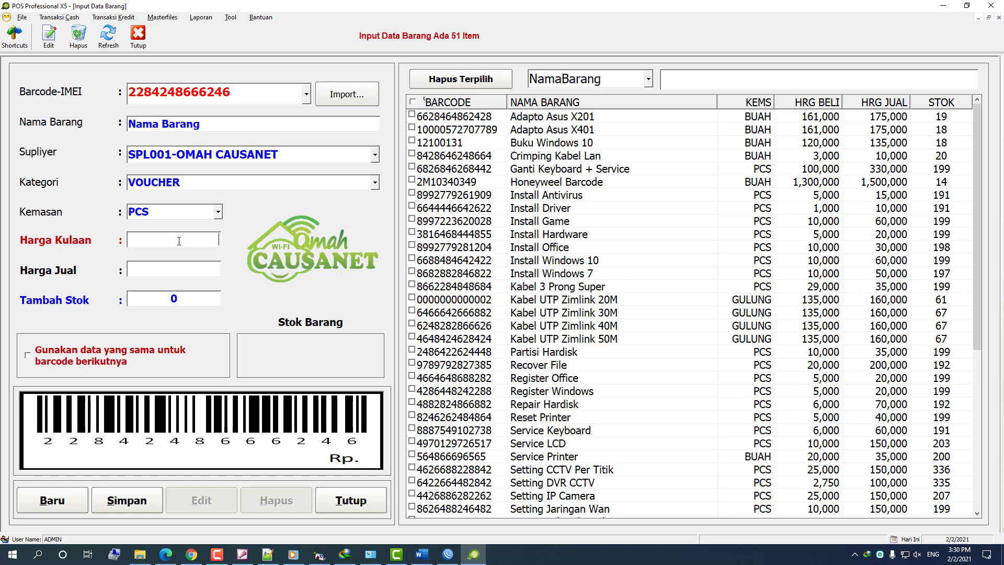
type("25000")
type("35000")
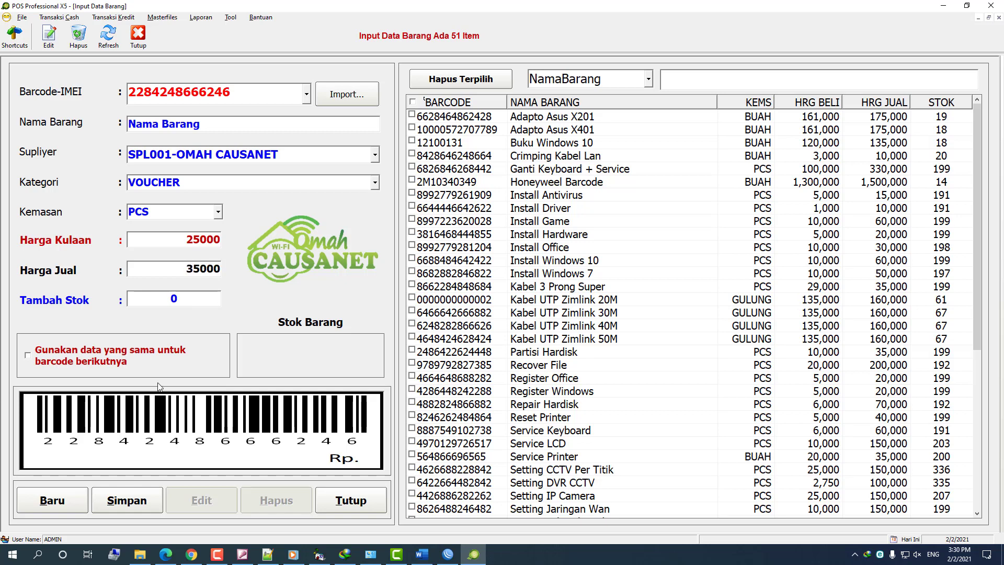
left_click_drag(169, 300, 196, 291)
type("200")
key("Return")
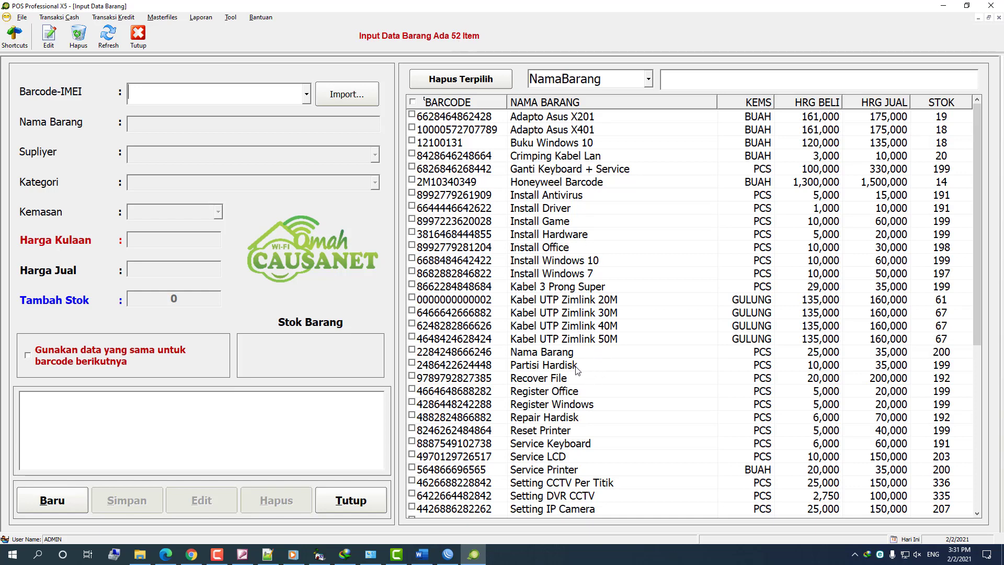
- Review the stored details of the Nama Barang item and compare them with Kabel UTP Zimlink 50M
left_click(449, 356)
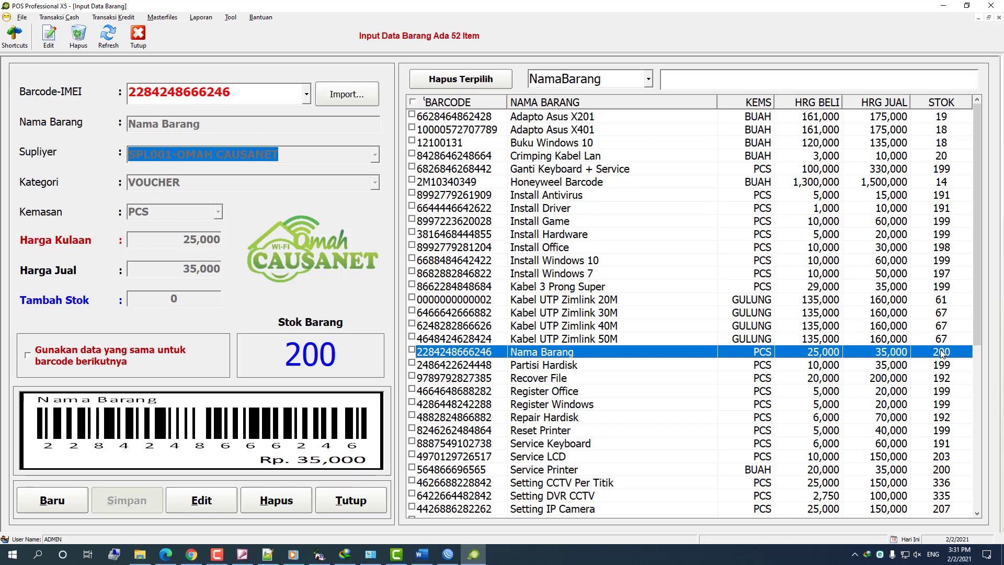
left_click(587, 340)
left_click(581, 351)
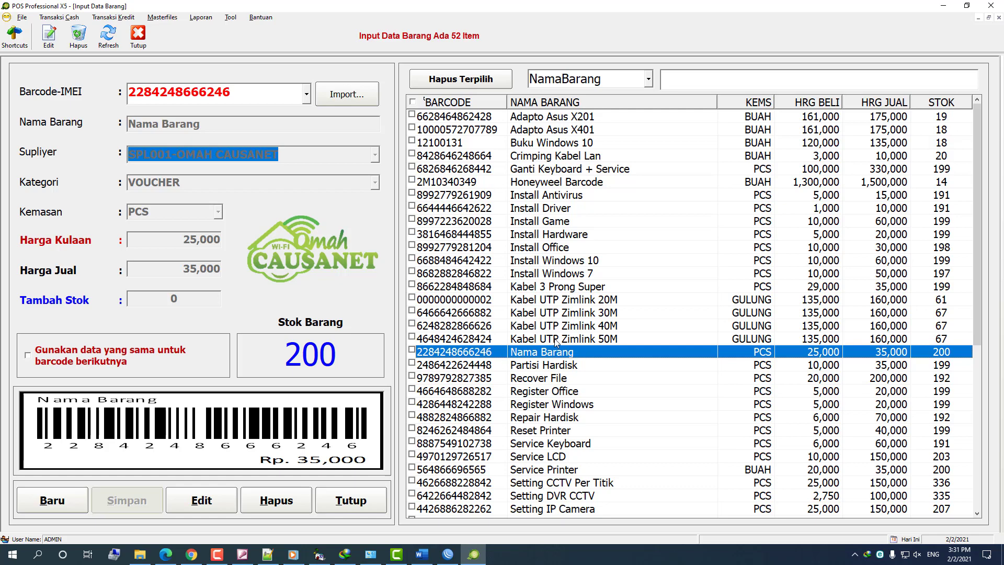
left_click(556, 340)
left_click(558, 249)
left_click(554, 354)
left_click(567, 342)
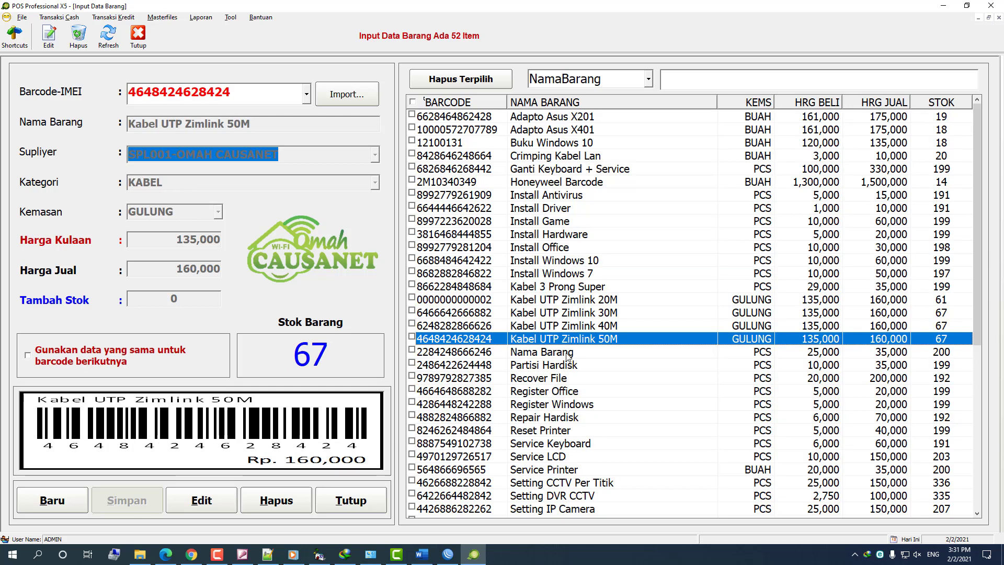
- Search the item list by NamaBarang for "nama" and select the Nama Barang item
left_click(702, 77)
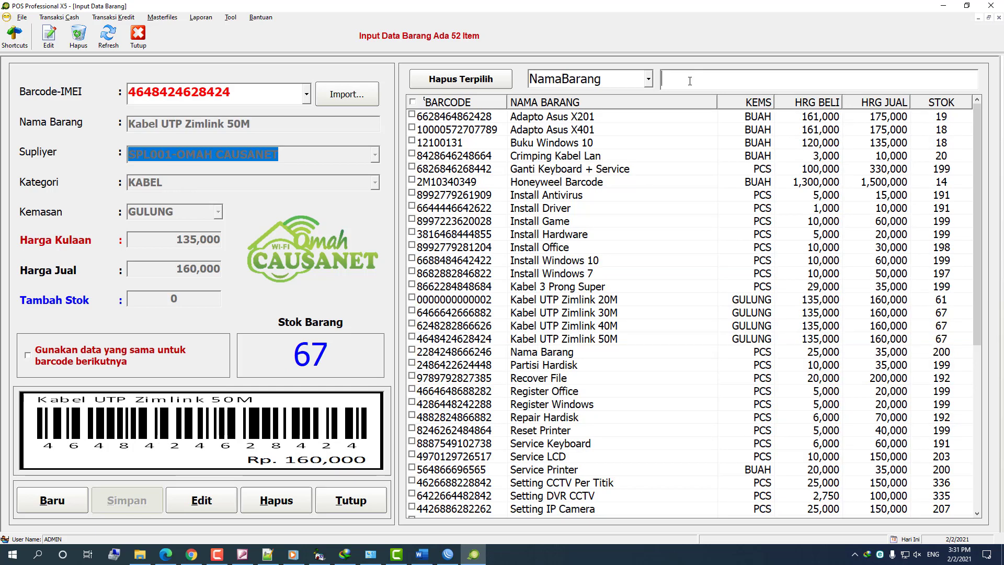
left_click(648, 79)
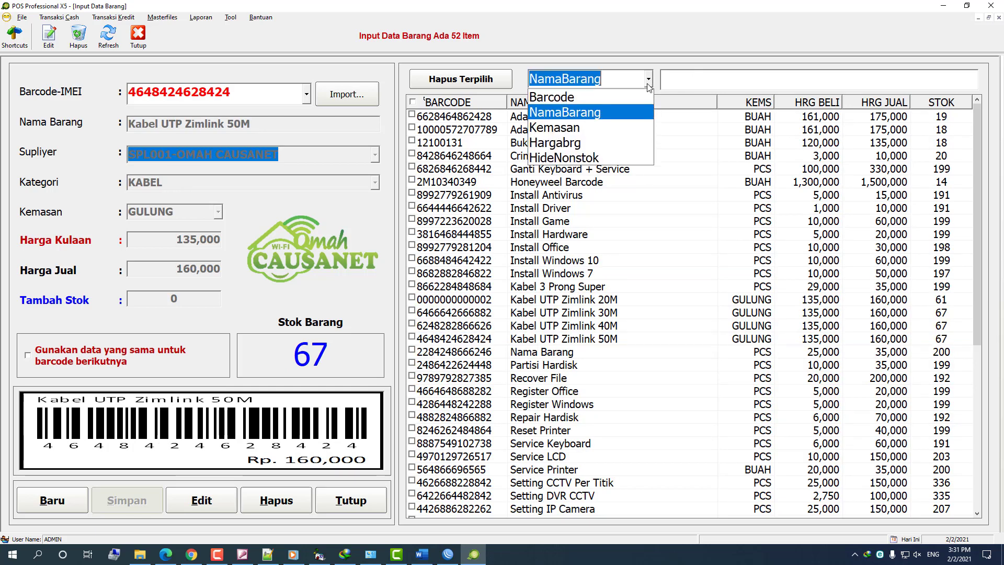
left_click(572, 116)
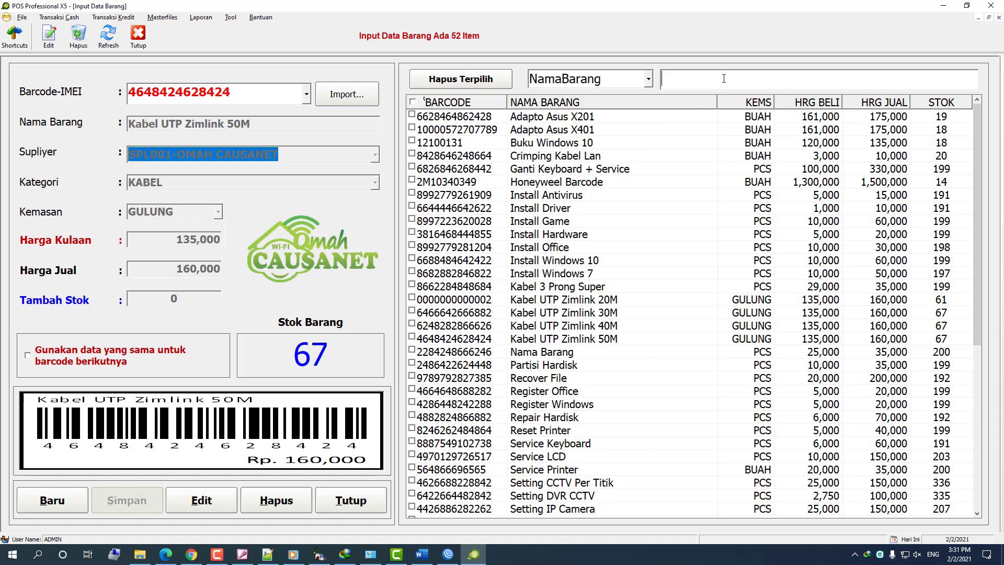
left_click(724, 79)
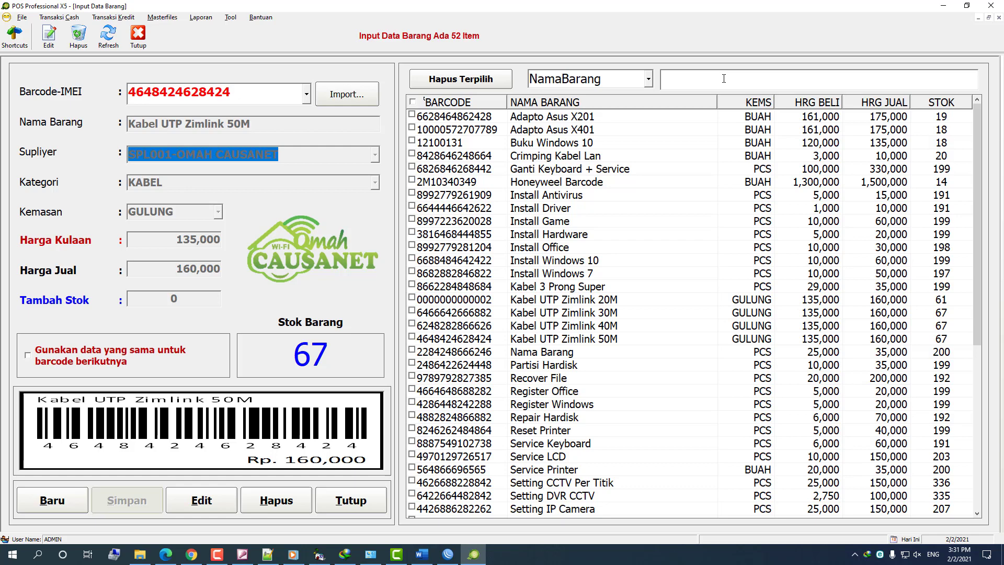
type("nama")
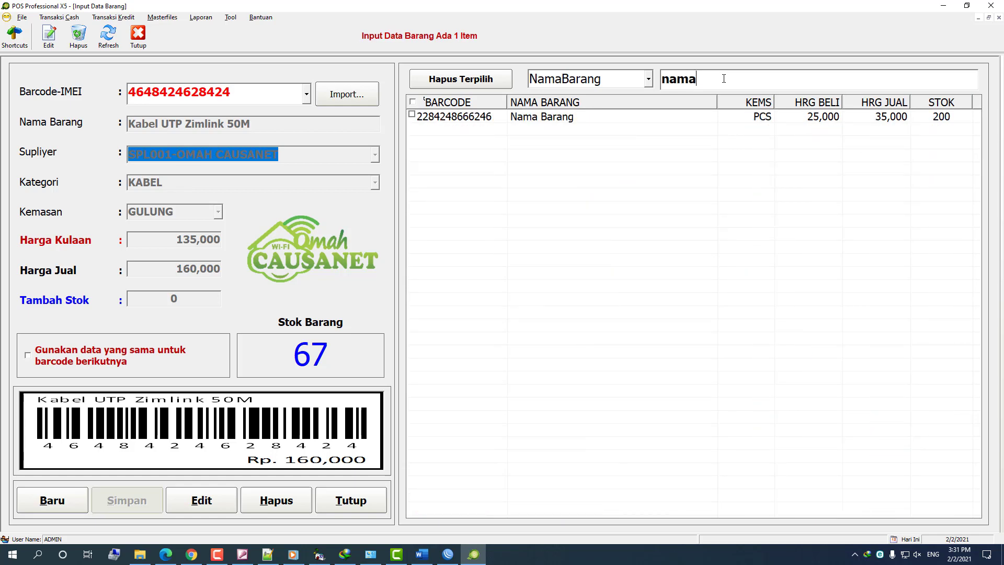
left_click(545, 118)
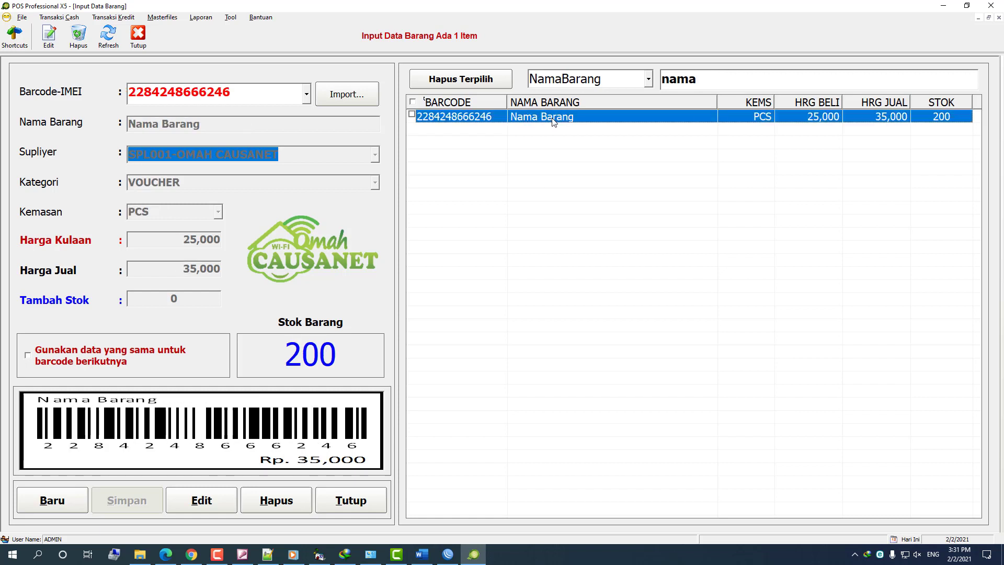
- Search the item list by Barcode for 22842 and select the Nama Barang item
left_click(649, 79)
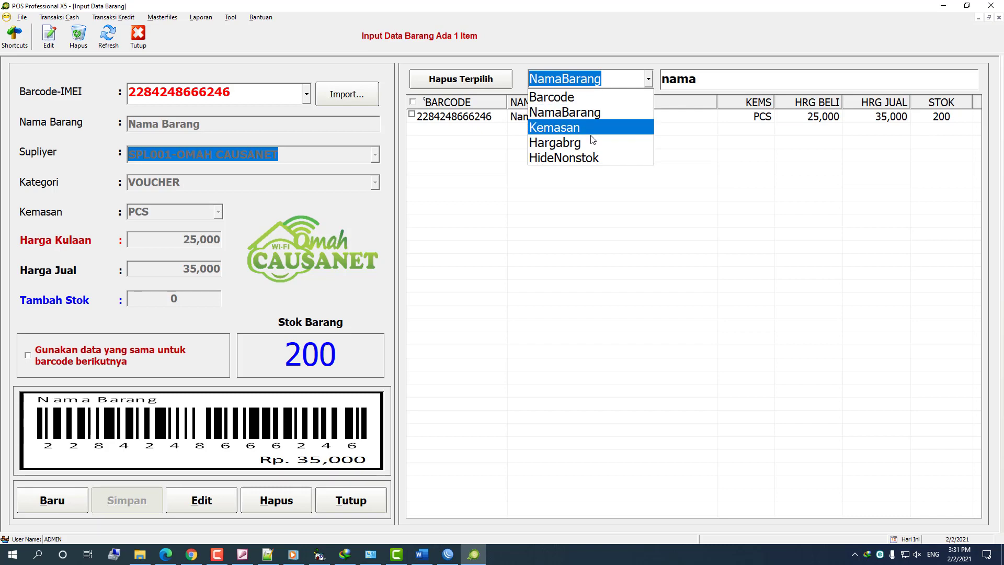
left_click(553, 97)
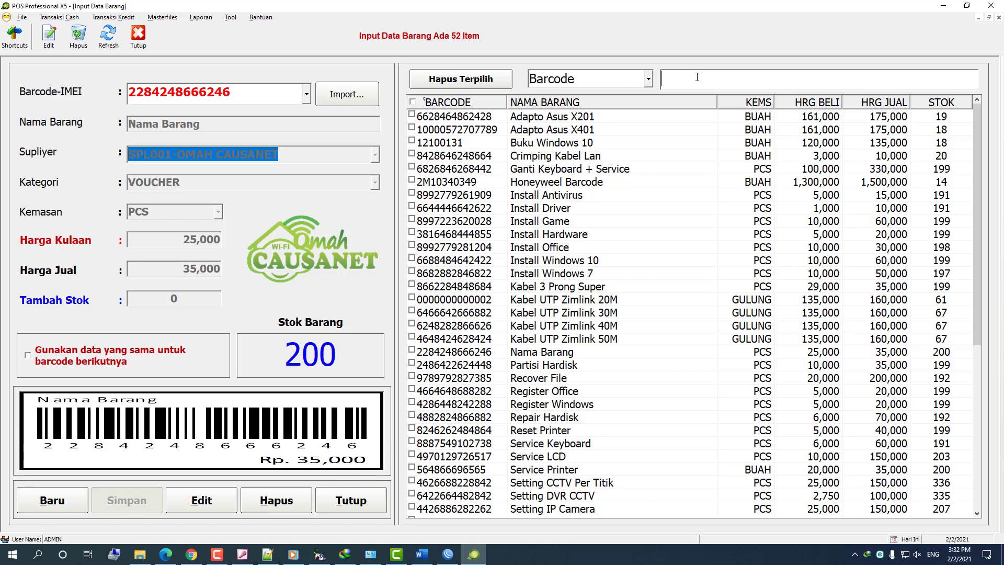
type("22")
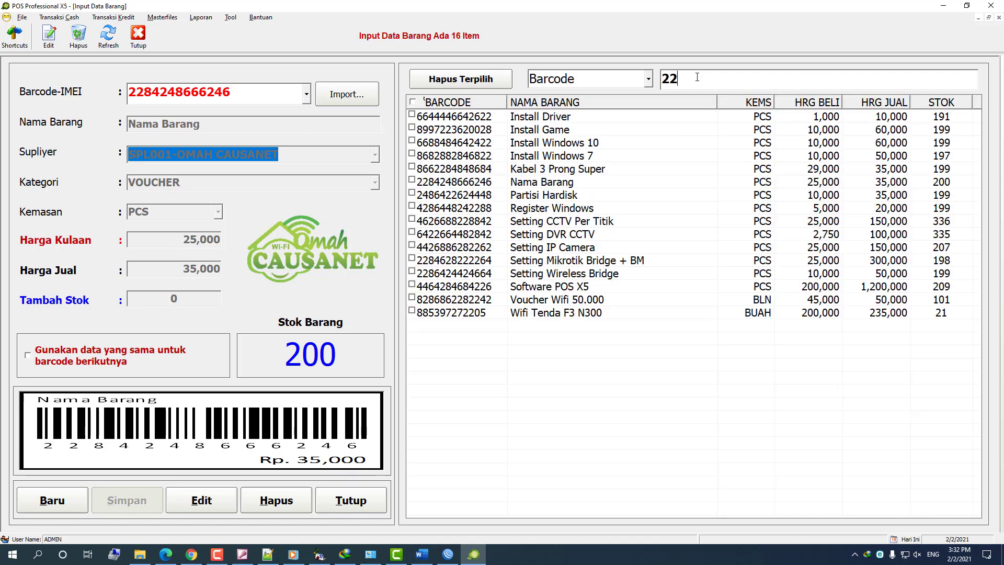
type("8")
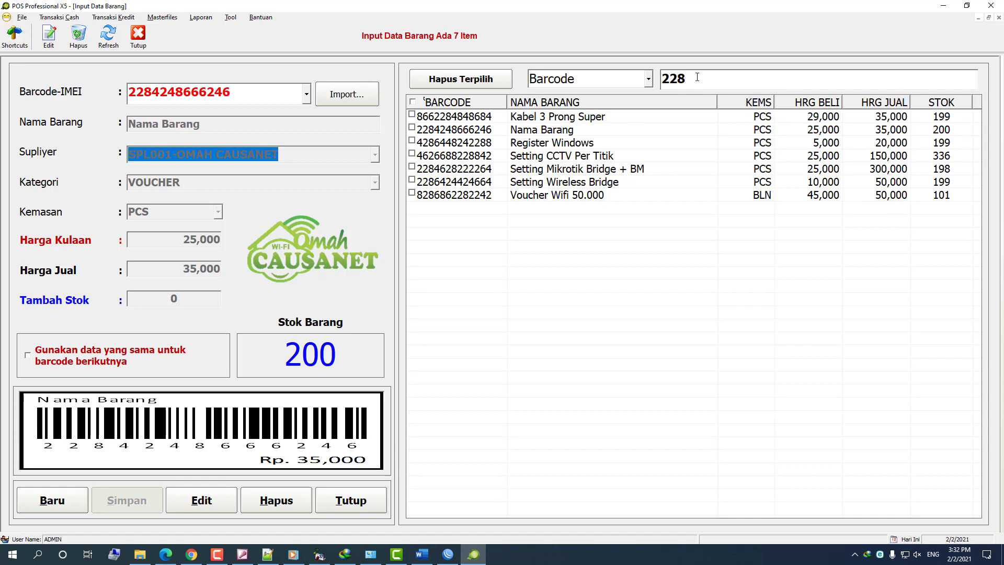
type("42")
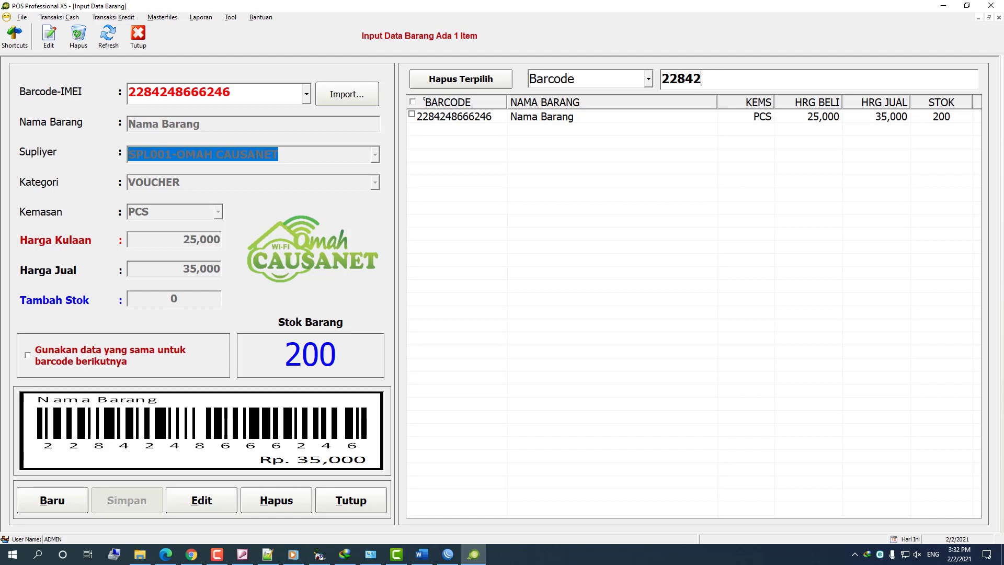
left_click(576, 120)
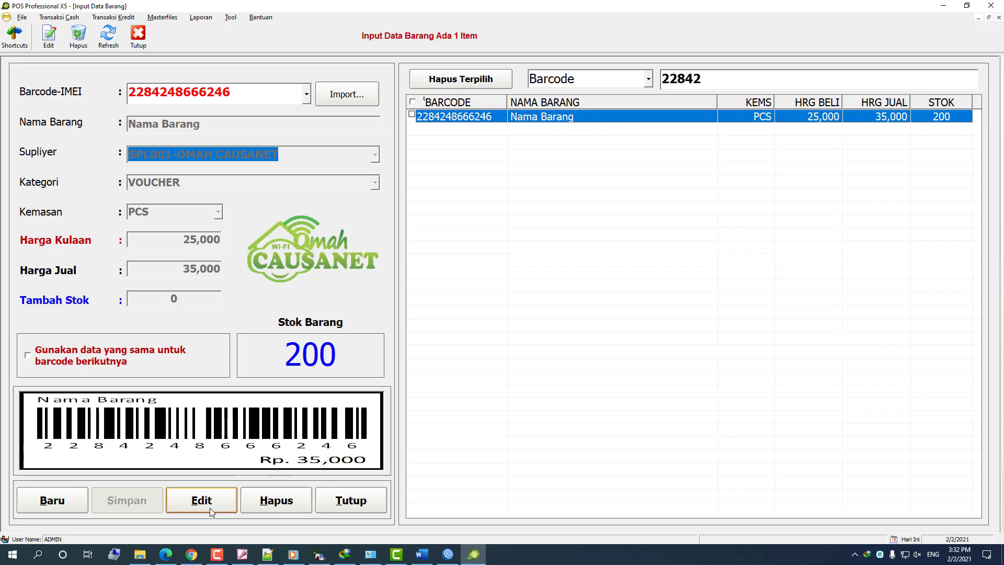
- Open the Nama Barang item for editing and rename it to Kabel Power
double_click(539, 121)
left_click(204, 305)
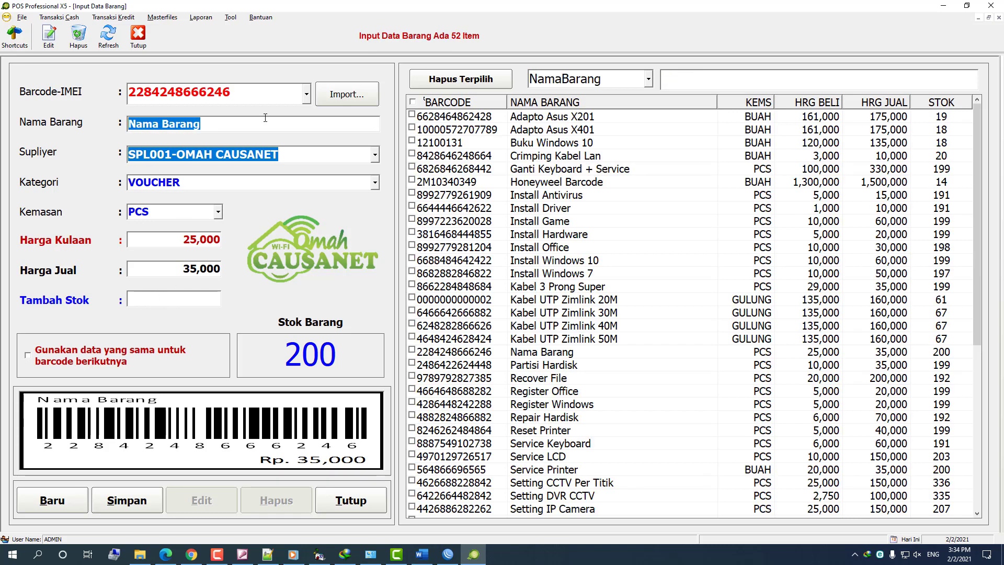
left_click(264, 123)
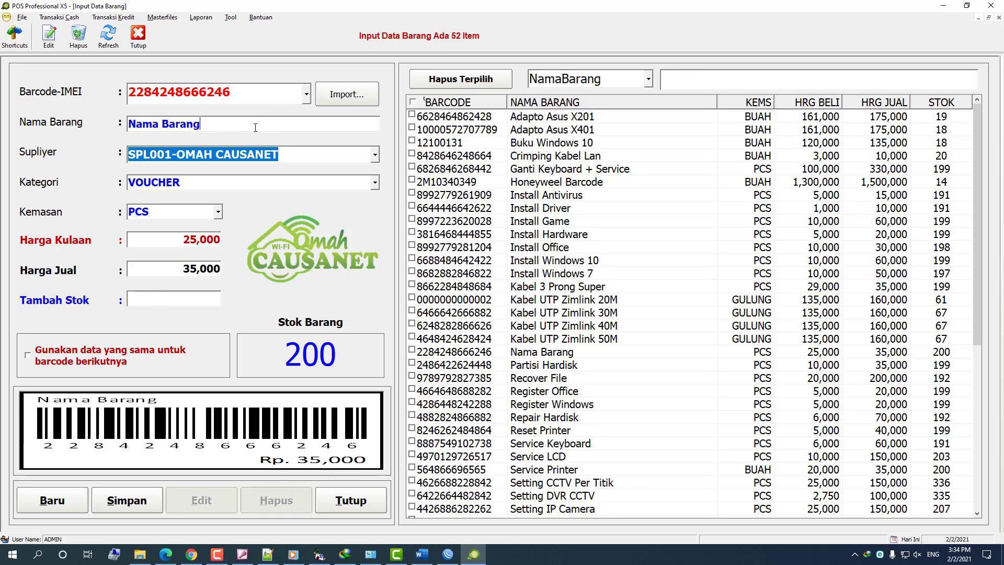
left_click_drag(255, 128, 124, 131)
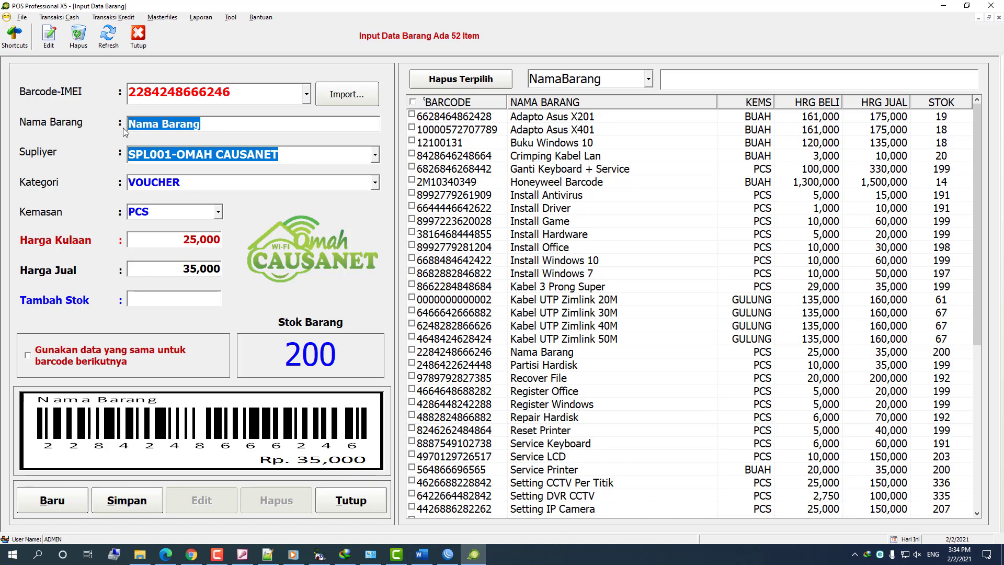
type("K")
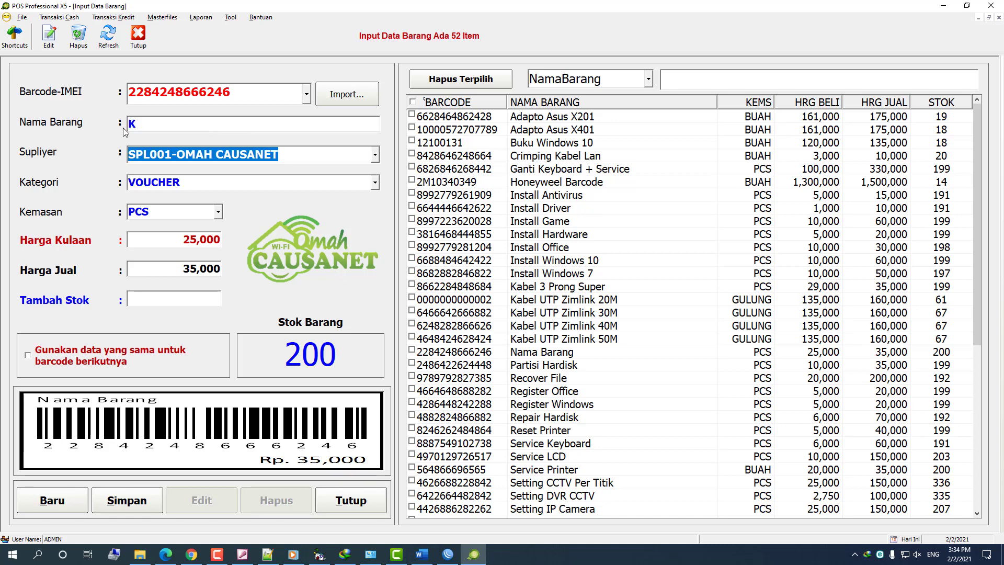
type("abel power")
left_click_drag(161, 123, 166, 126)
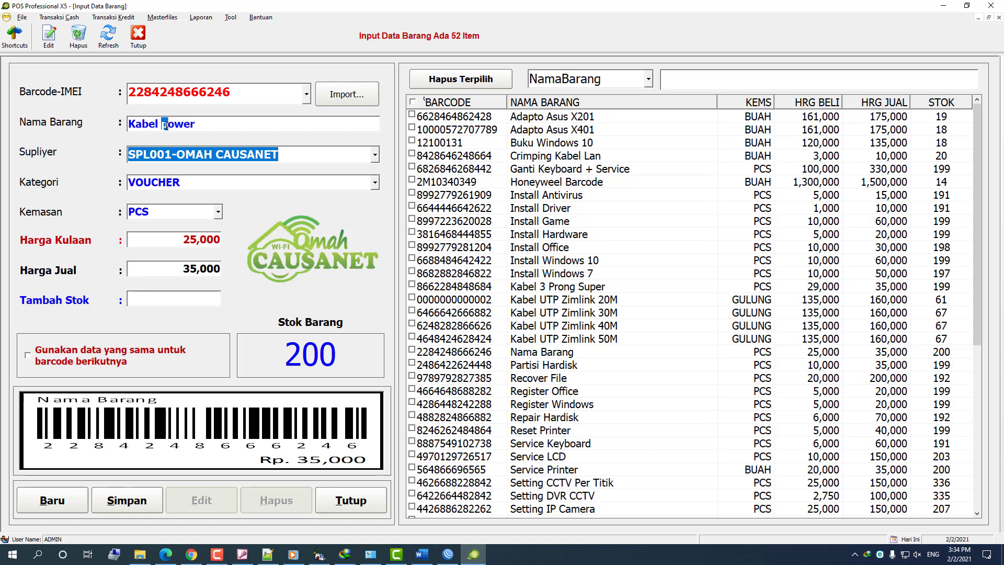
type("P")
- Choose SPL001-OMAH CAUSANET as the item's supplier, KABEL as its category and PCS as its packaging
left_click(375, 155)
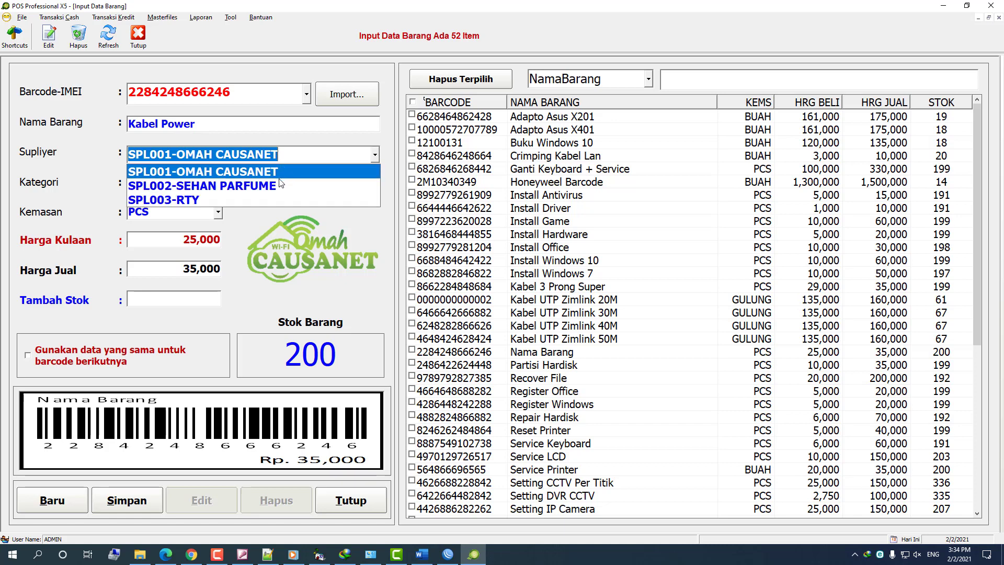
left_click(258, 175)
left_click(375, 182)
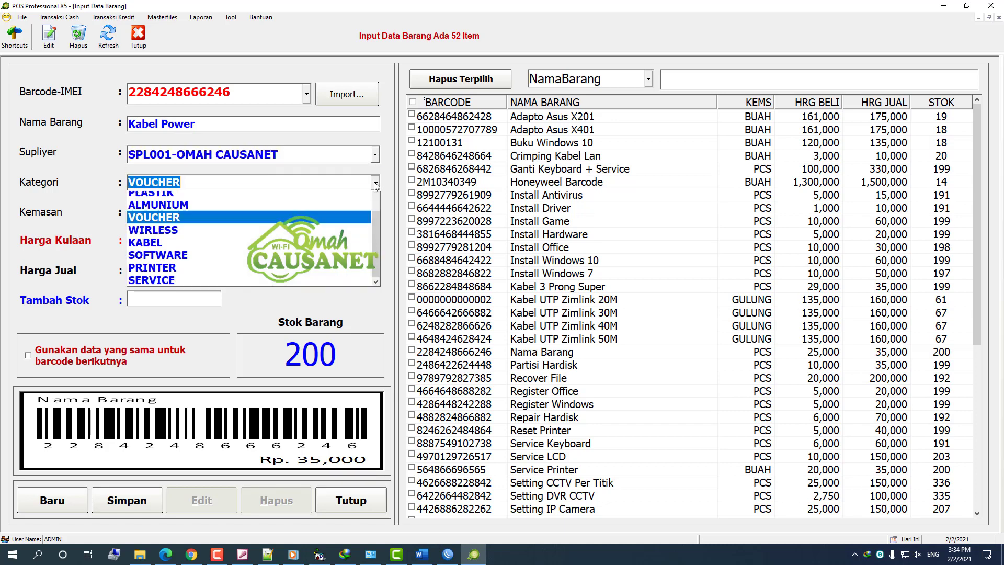
left_click(157, 249)
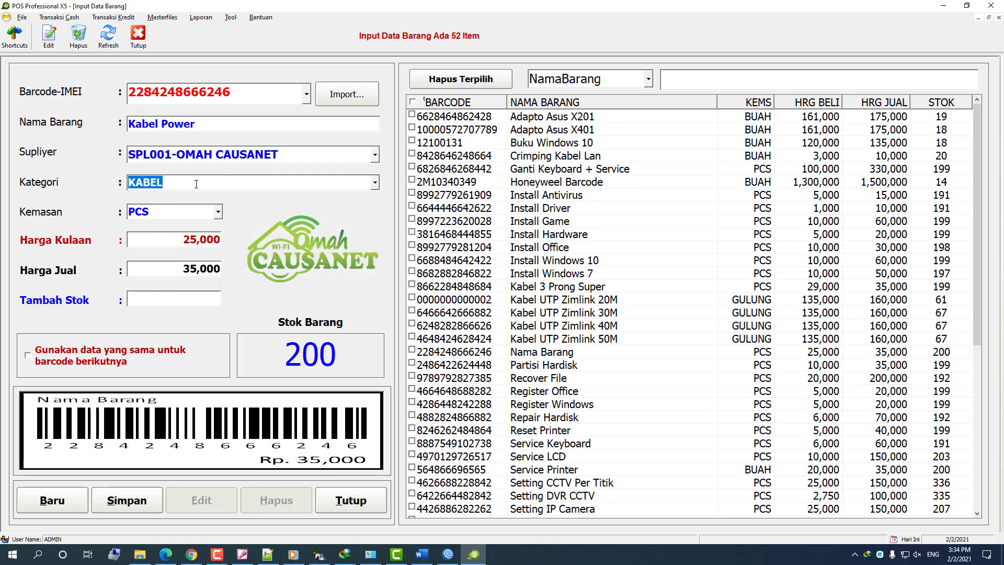
left_click(216, 214)
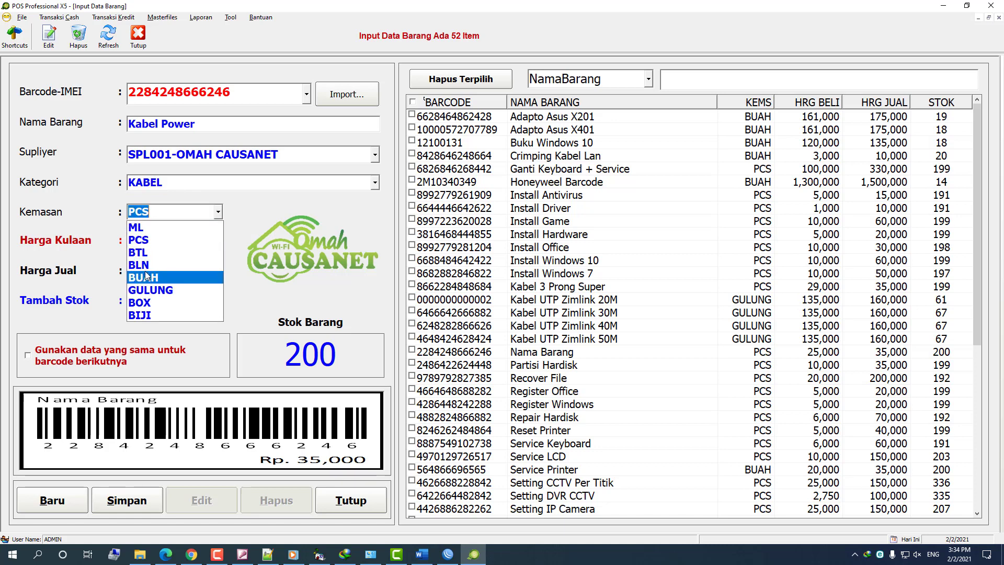
left_click(162, 241)
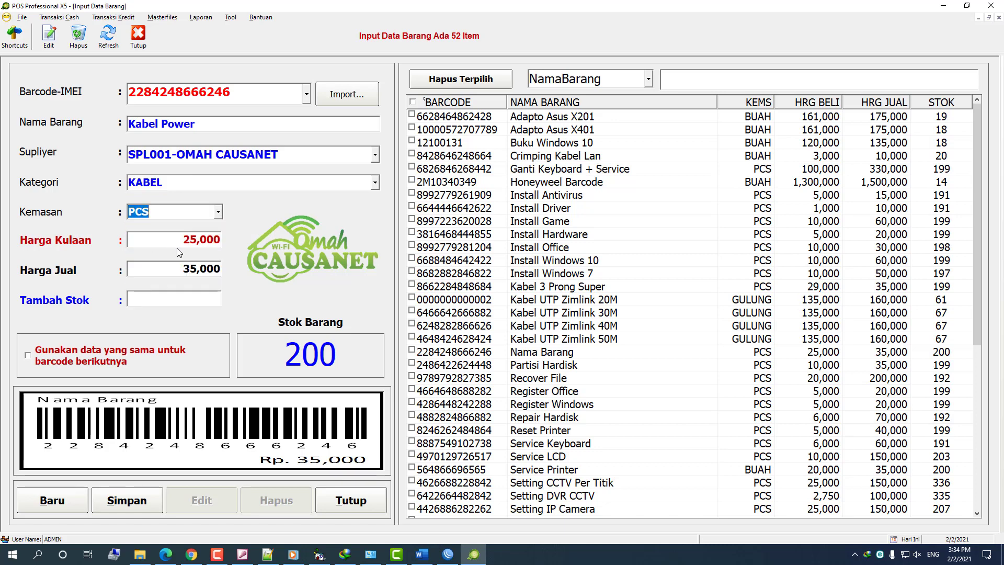
- Set the added stock of Kabel Power to 0 and save the edited item
left_click(189, 269)
type("0")
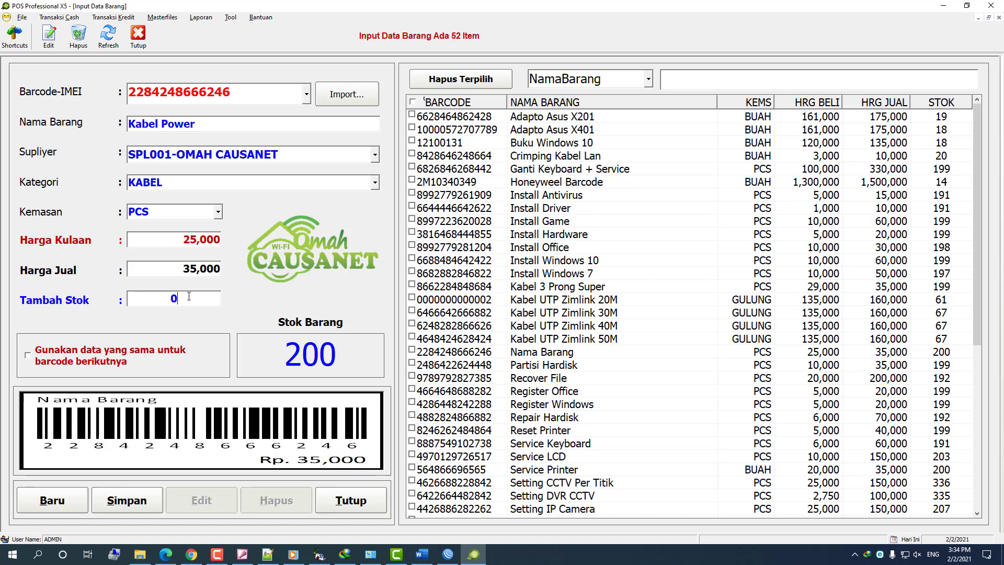
key("Tab")
key("Return")
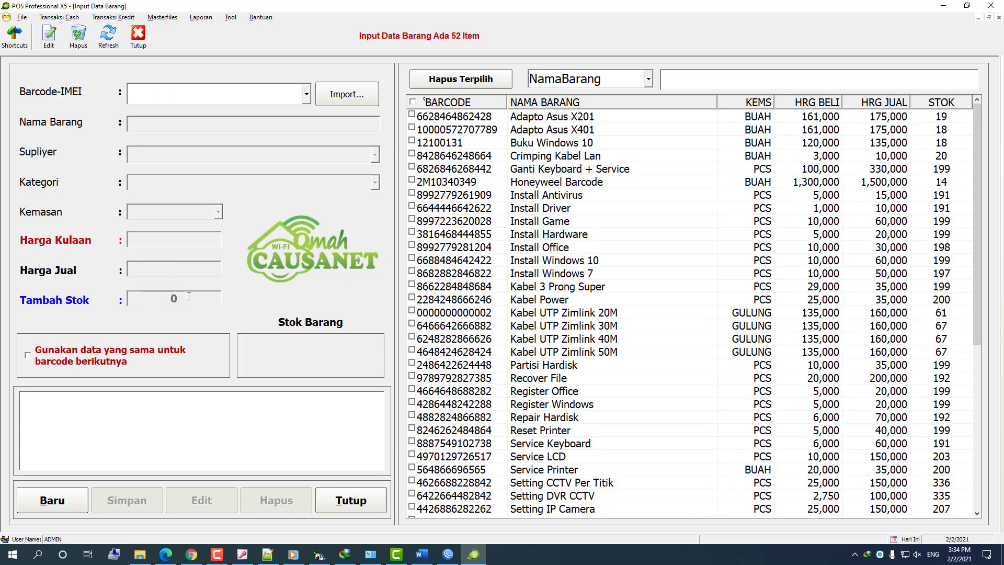
- Review the stored details of Kabel Power and other items, including Kabel UTP Zimlink 30M and Install Game
left_click(536, 301)
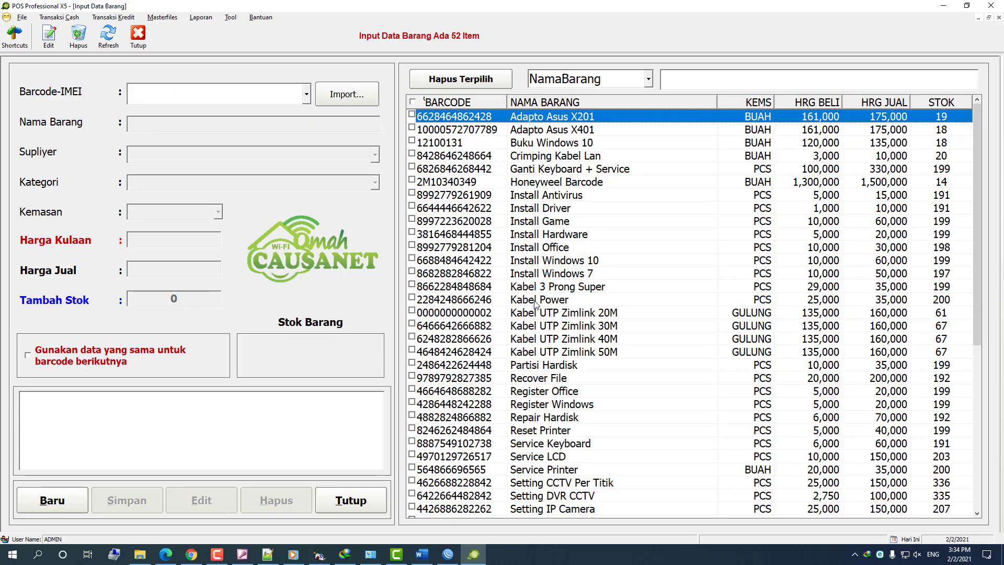
left_click(535, 302)
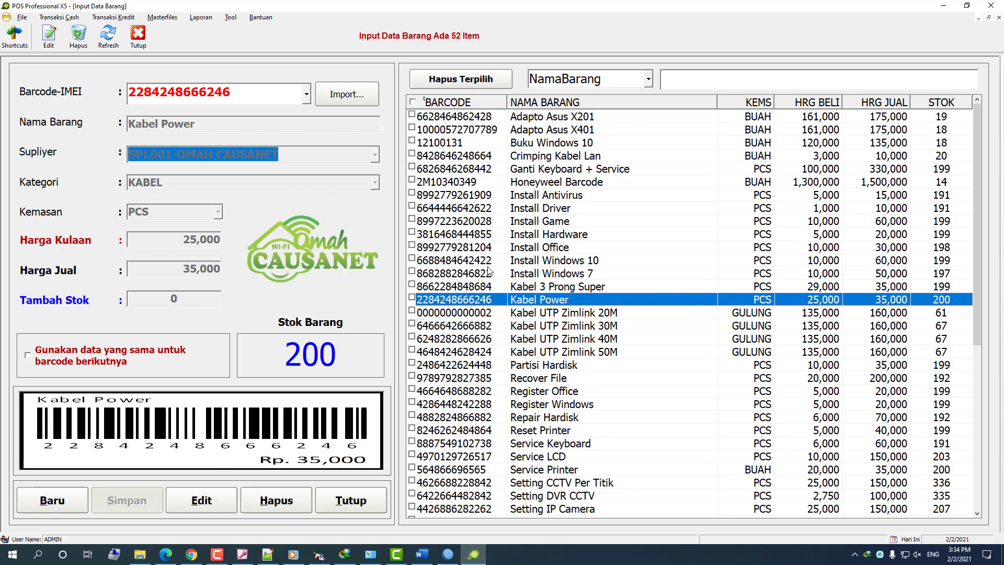
key("Up")
key("Up")
key("Up")
key("Down")
key("Down")
key("Down")
left_click(571, 207)
left_click(560, 273)
left_click(552, 327)
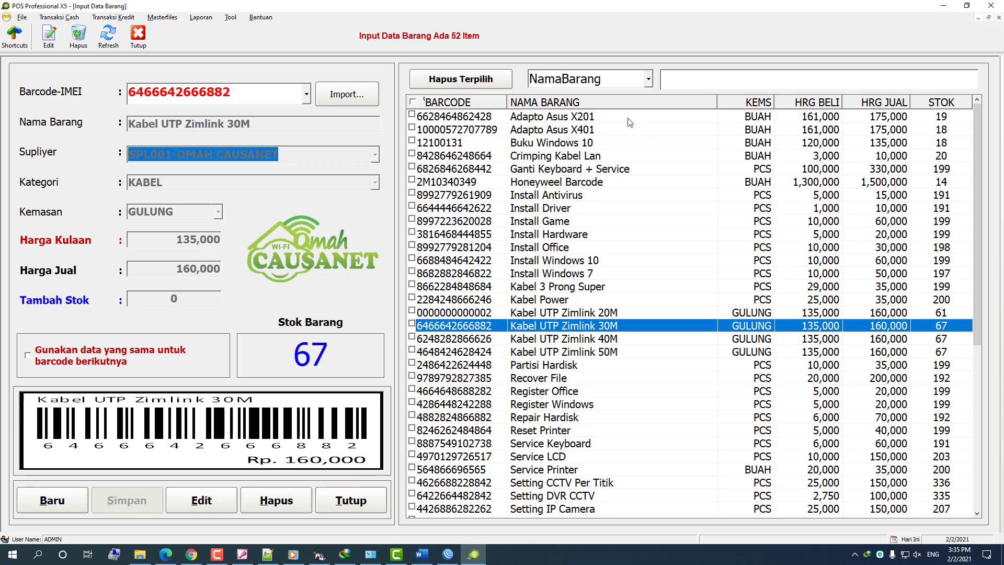
left_click(613, 222)
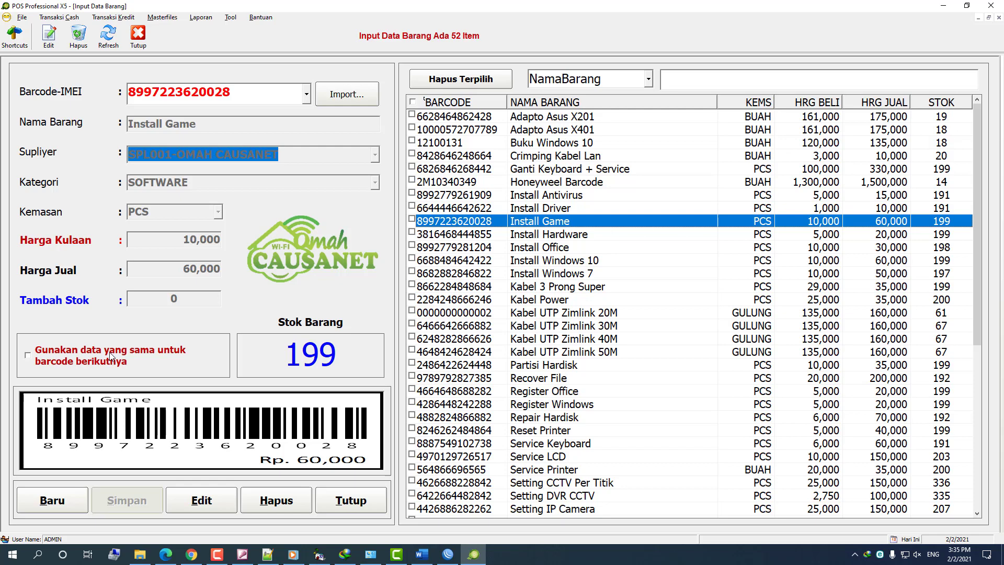
- Select Install Antivirus, enable reusing the same data for the next barcode, and start a new item with a freshly generated barcode
left_click(569, 210)
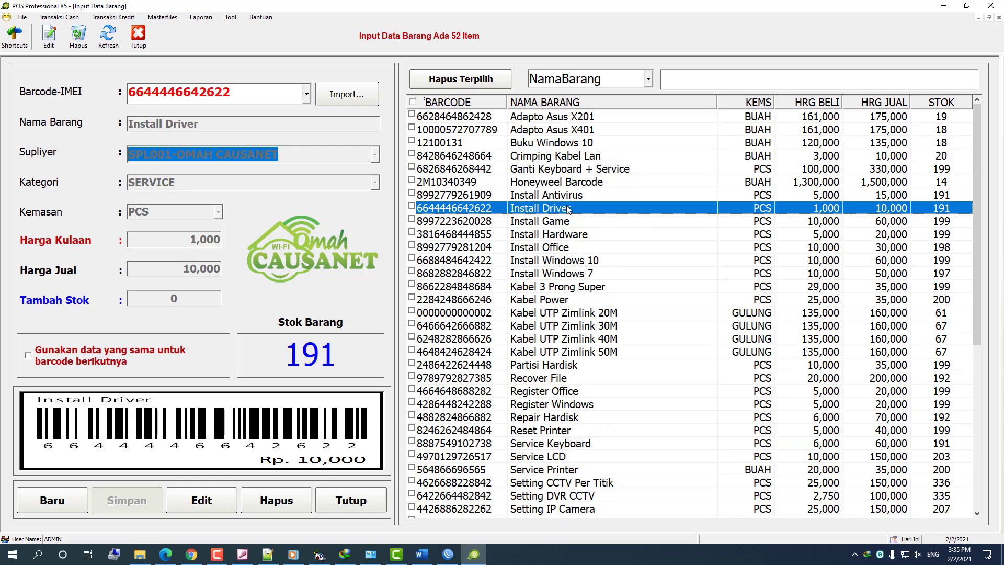
left_click(566, 198)
left_click(563, 211)
left_click(554, 196)
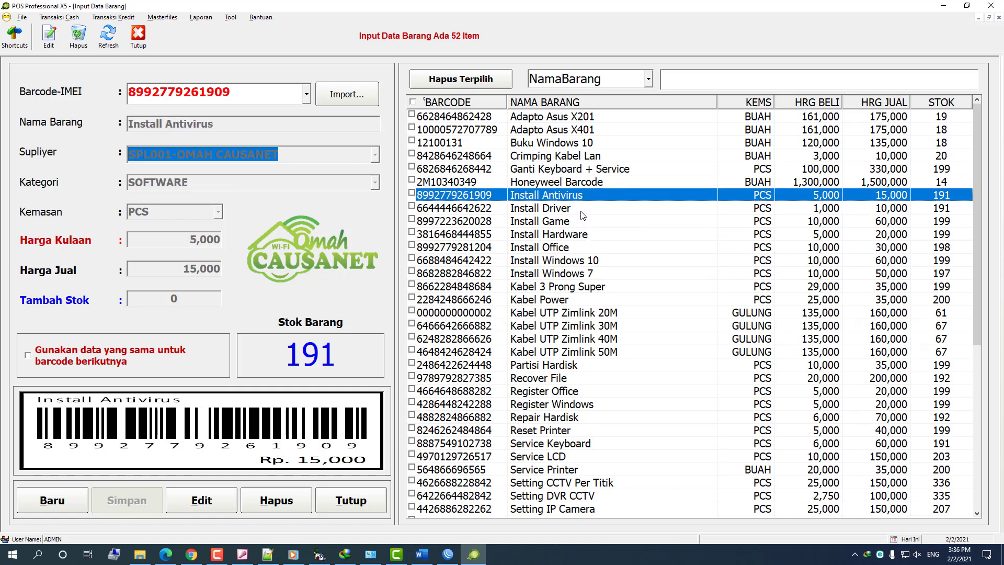
left_click(31, 359)
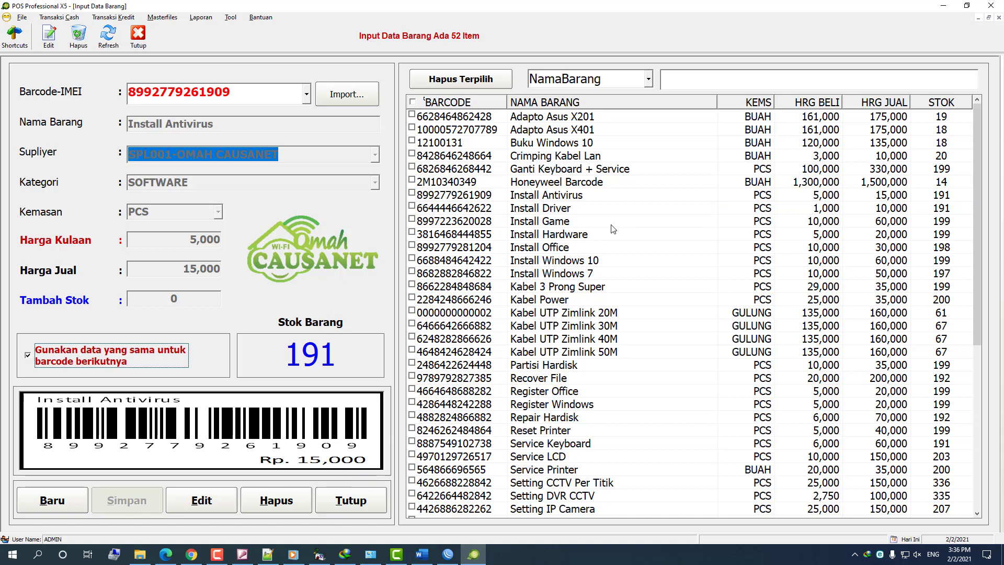
left_click(65, 503)
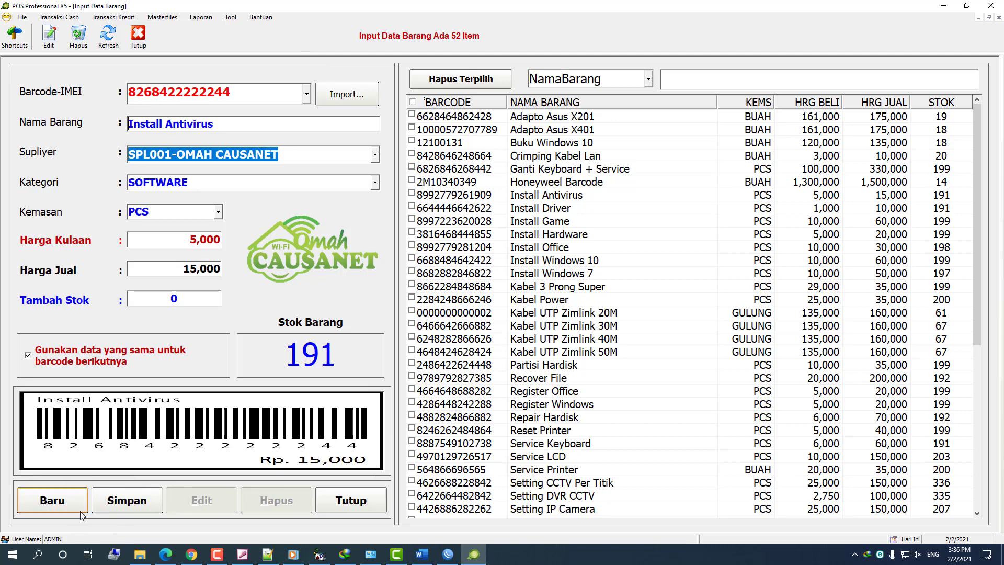
left_click(66, 503)
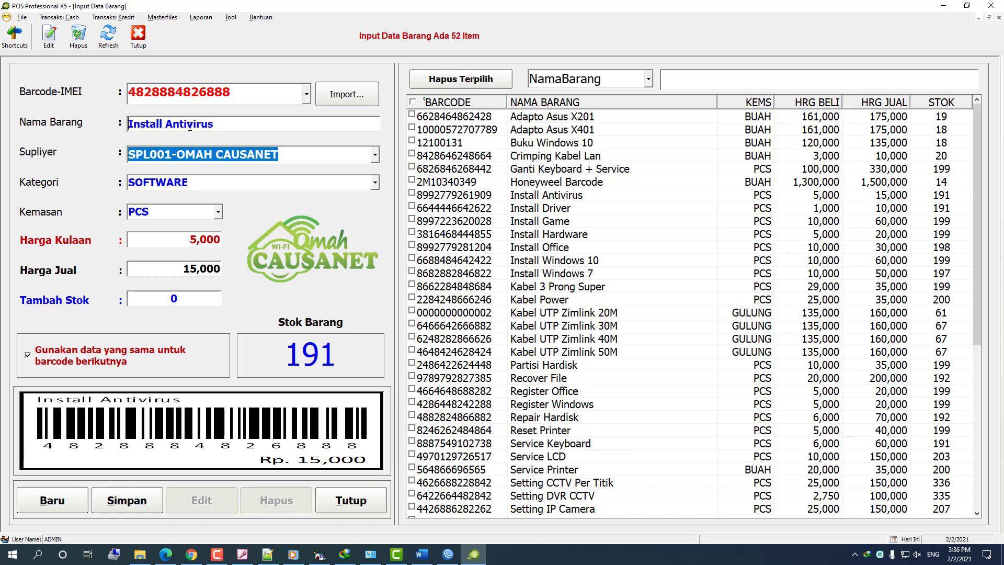
left_click(176, 92)
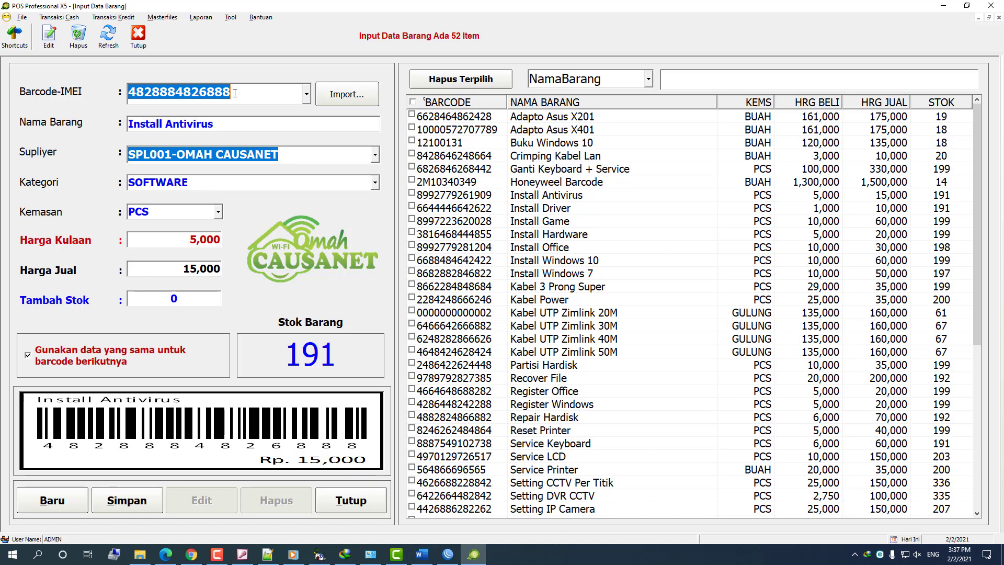
left_click(29, 357)
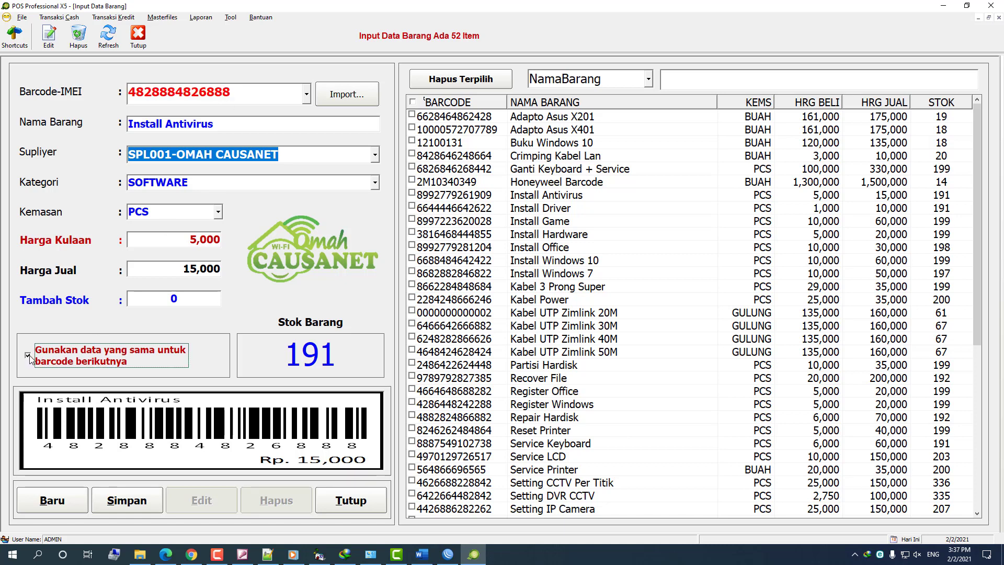
- Leave the new item entry and review the stored details of Install Windows 7, Install Windows 10 and Install Hardware
left_click(588, 193)
left_click(553, 277)
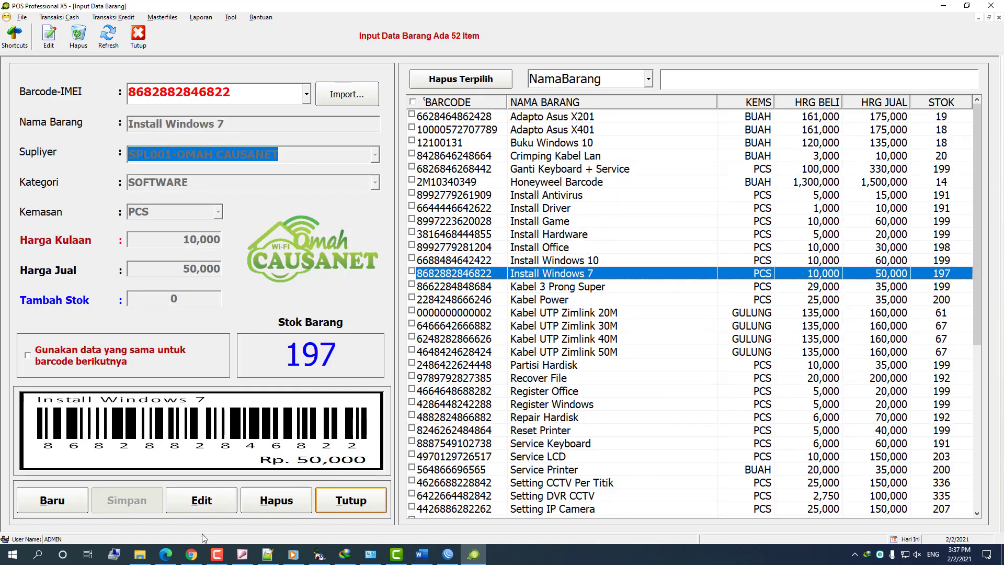
left_click(539, 234)
left_click(539, 260)
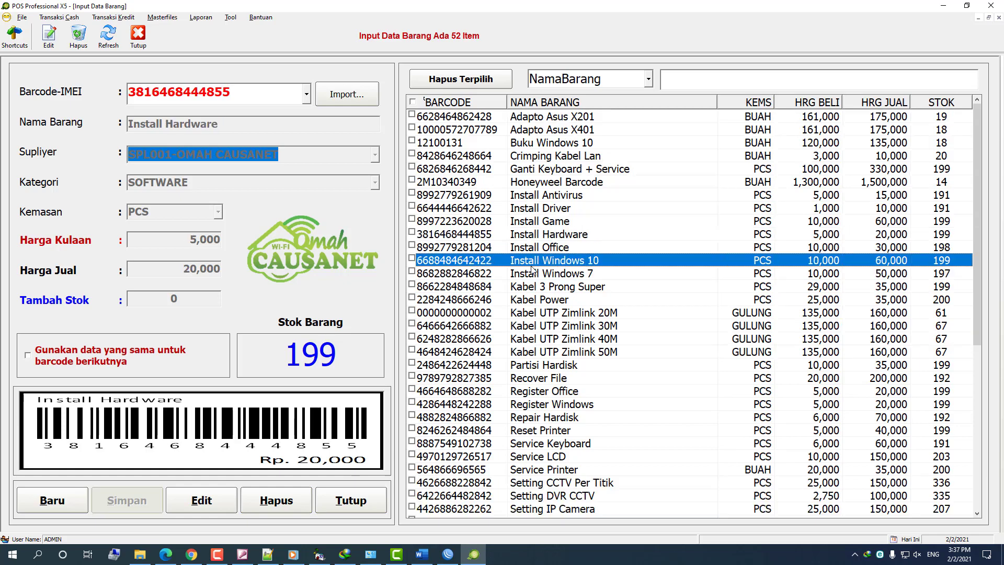
left_click(533, 325)
left_click(534, 237)
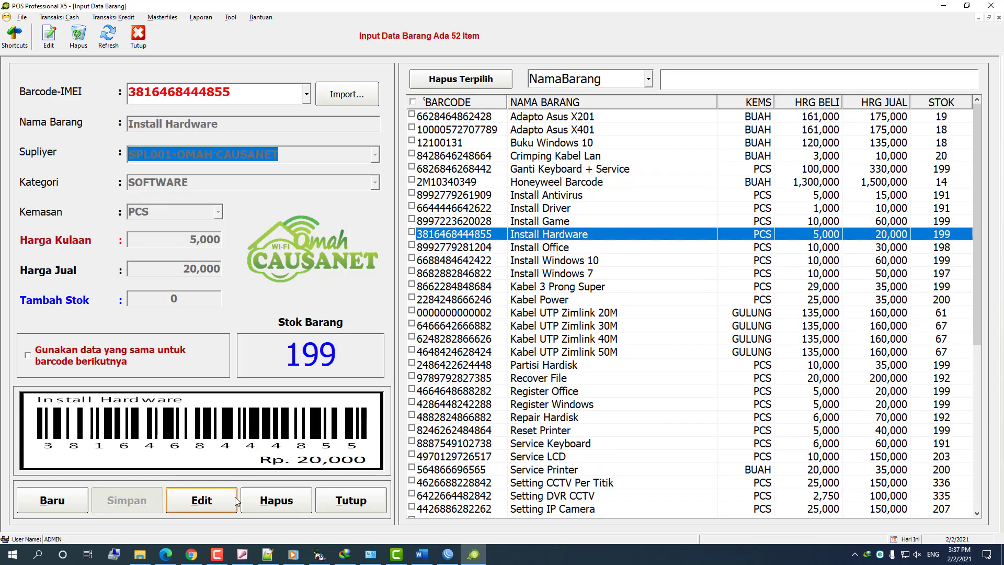
- Mark Crimping Kabel Lan, Ganti Keyboard + Service, Kabel Power and Partisi Hardisk for deletion in the item list
left_click(414, 103)
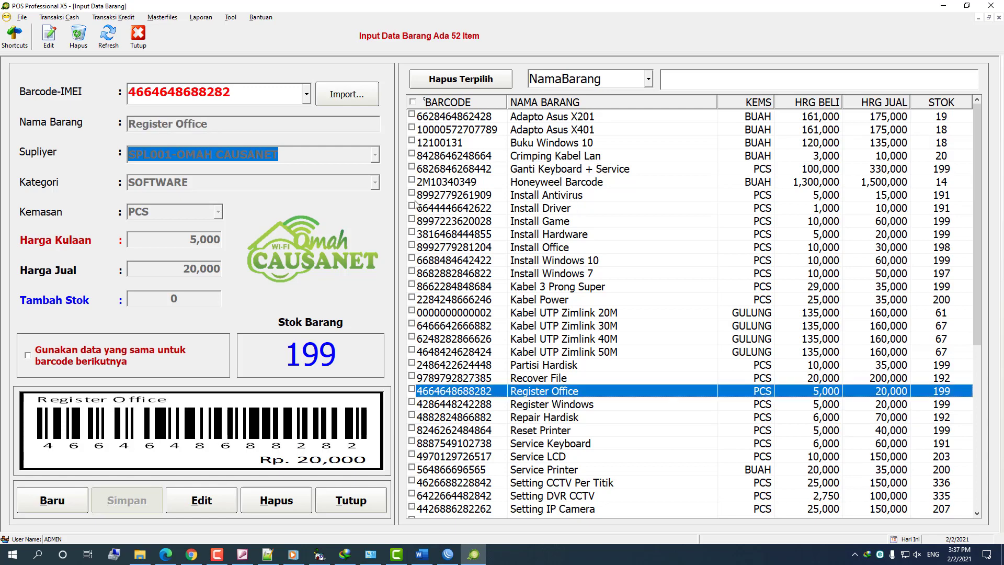
left_click(412, 155)
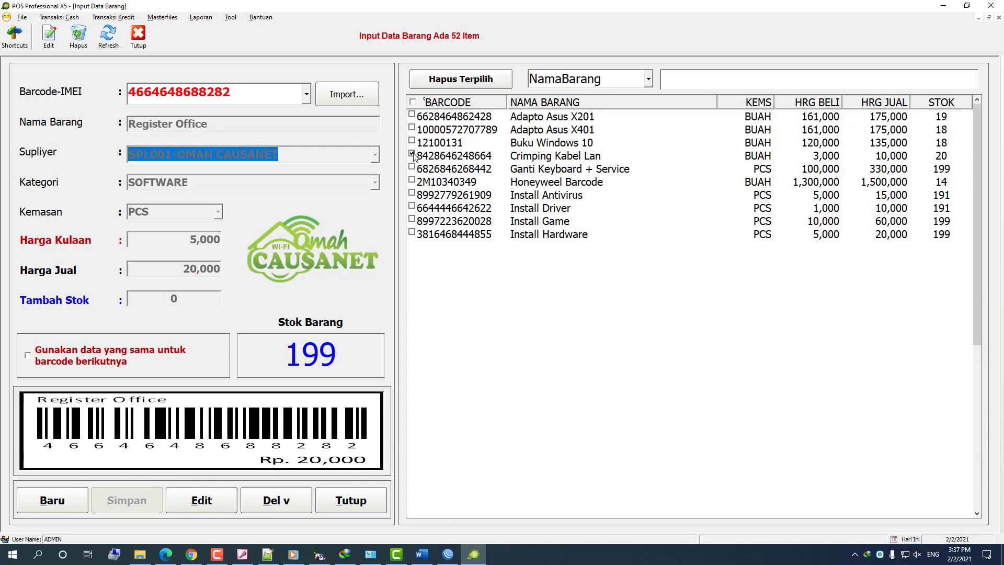
left_click(412, 168)
left_click(413, 298)
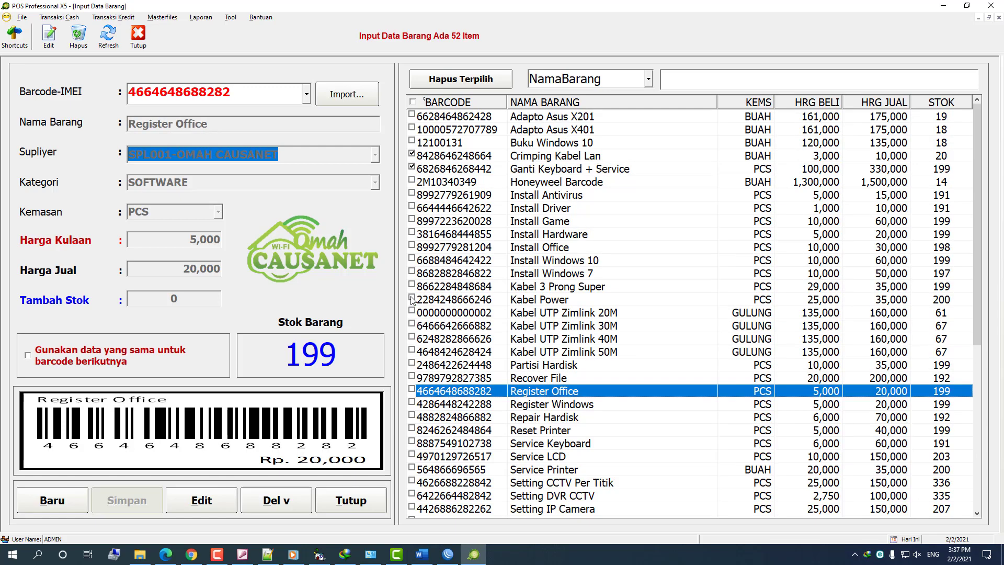
left_click(412, 364)
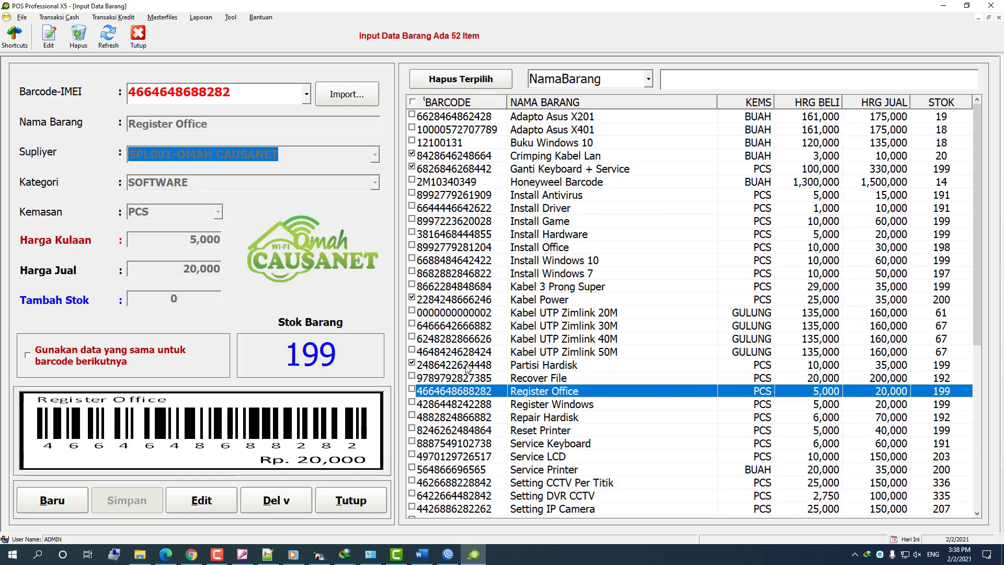
- Check the details of the marked items from Partisi Hardisk up to Crimping Kabel Lan, and close the item data form
left_click(467, 366)
left_click(434, 301)
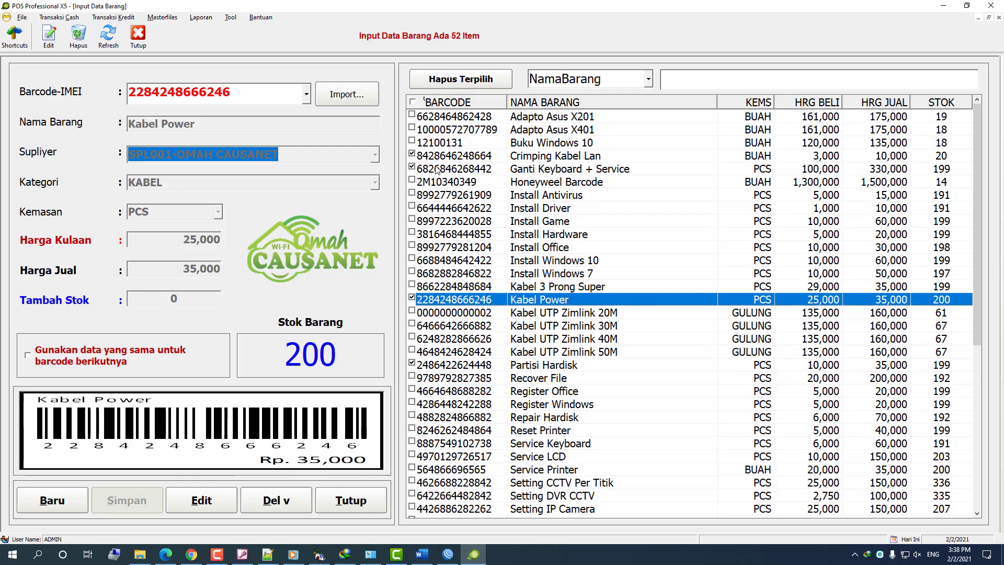
left_click(437, 169)
left_click(436, 157)
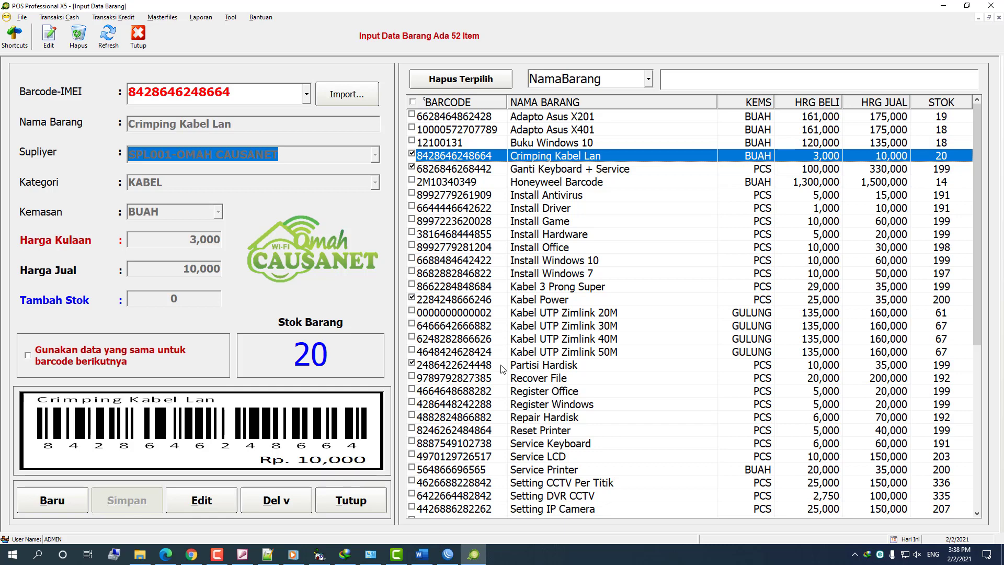
left_click(369, 506)
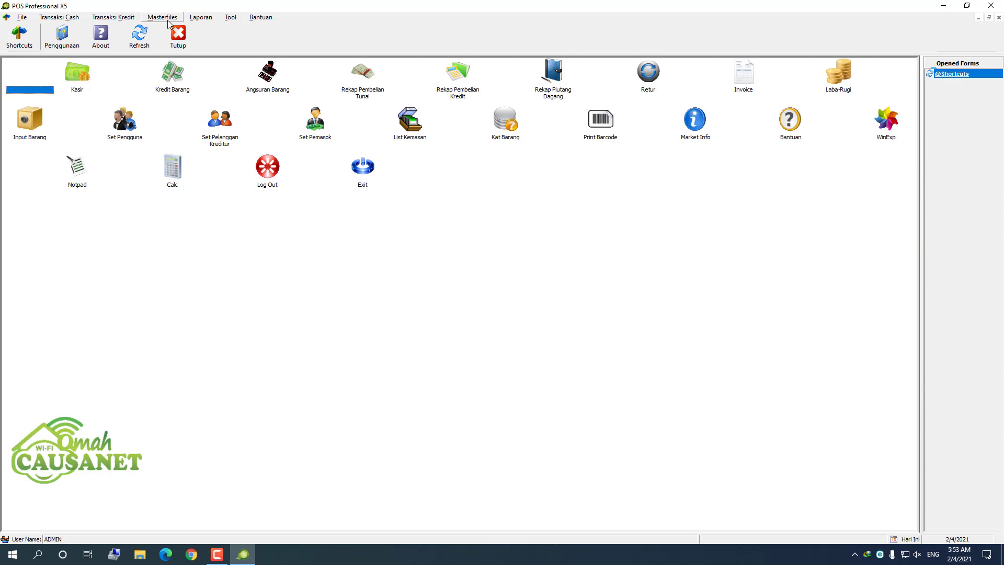
- Open the retail price setup, Seting Harga Ritel, from the inventory master files
left_click(167, 17)
mouse_move(170, 30)
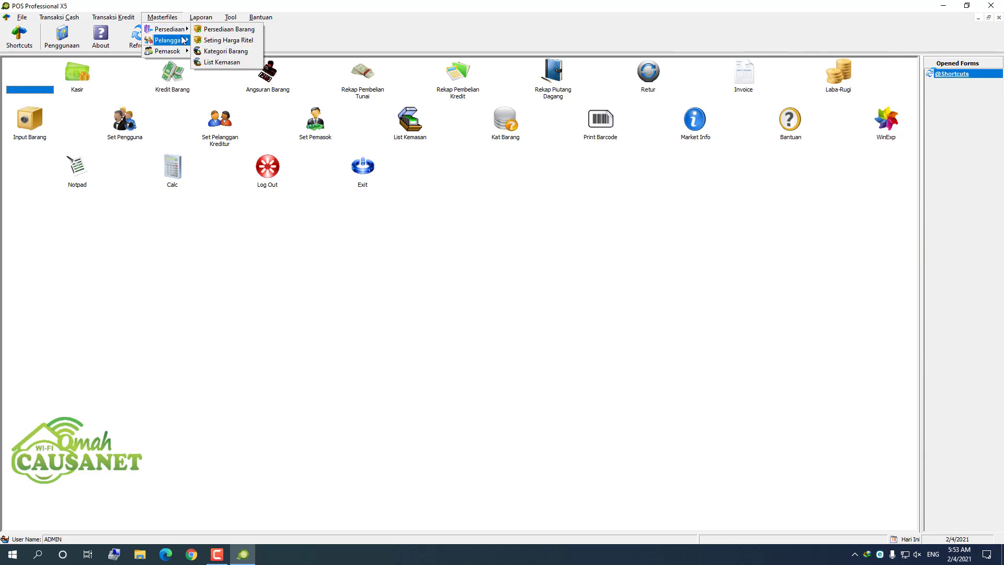
left_click(166, 18)
left_click(166, 19)
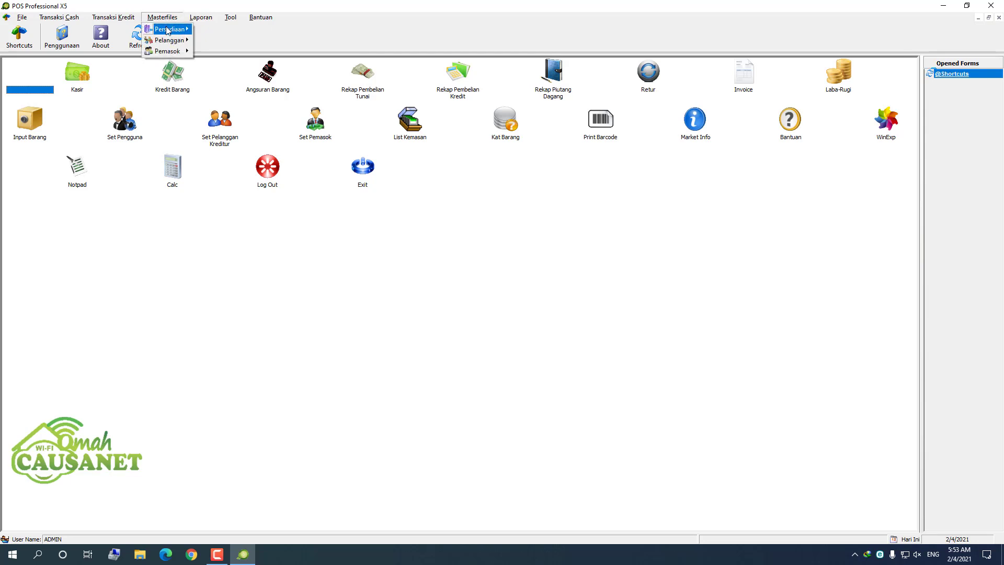
mouse_move(167, 31)
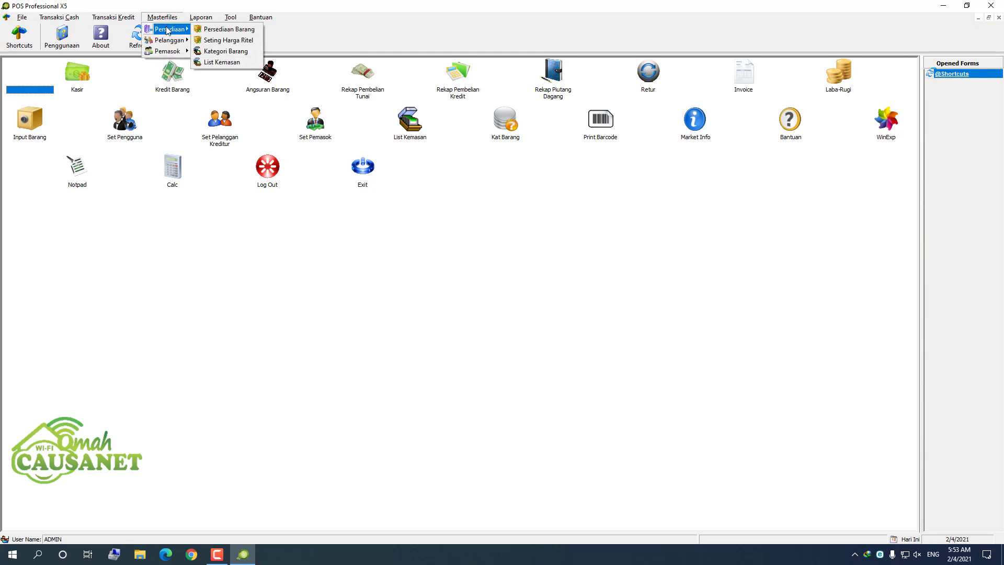
left_click(228, 42)
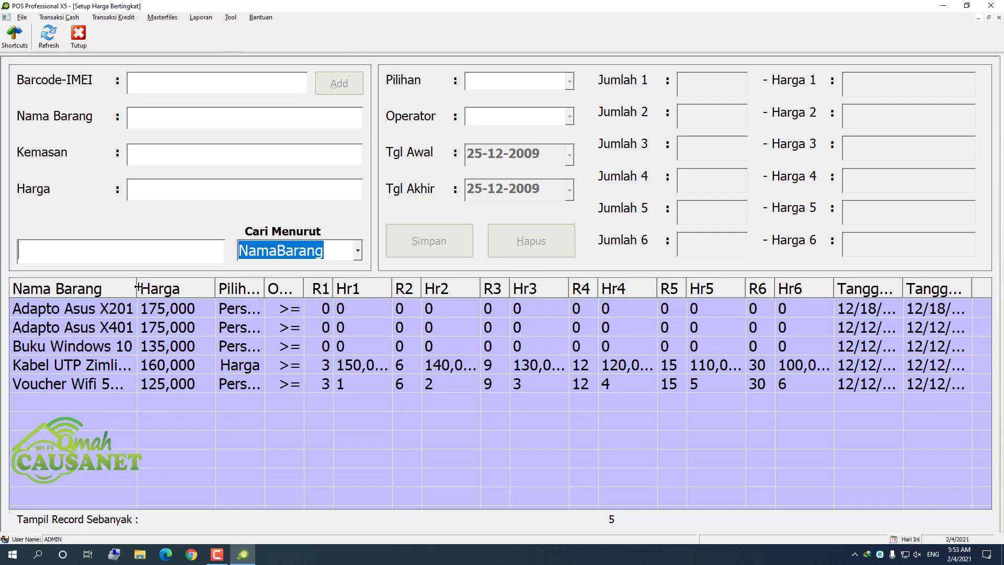
- Widen the Nama Barang, Pilihan and Operator columns of the tiered price table to show their full text
left_click_drag(137, 287, 185, 286)
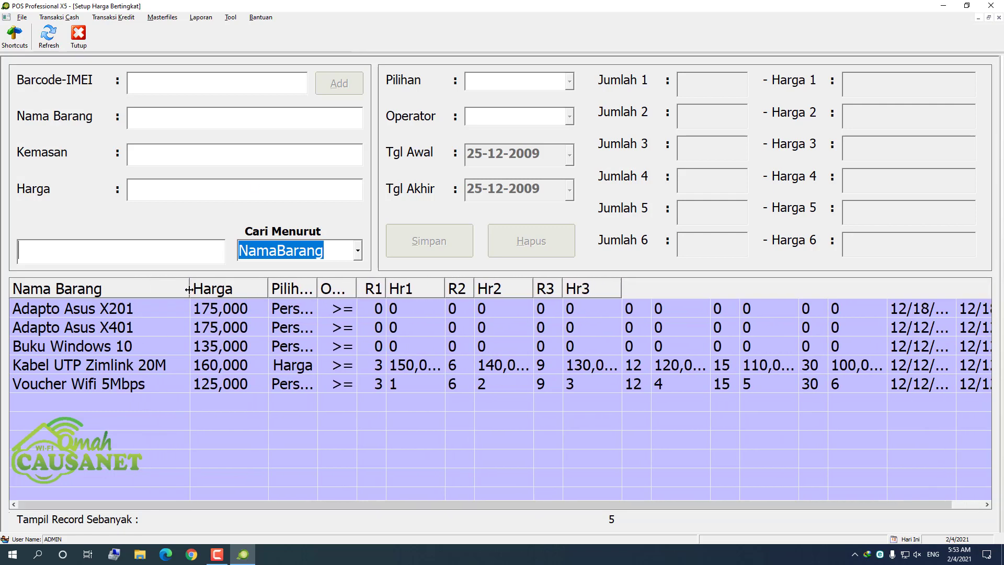
left_click(94, 308)
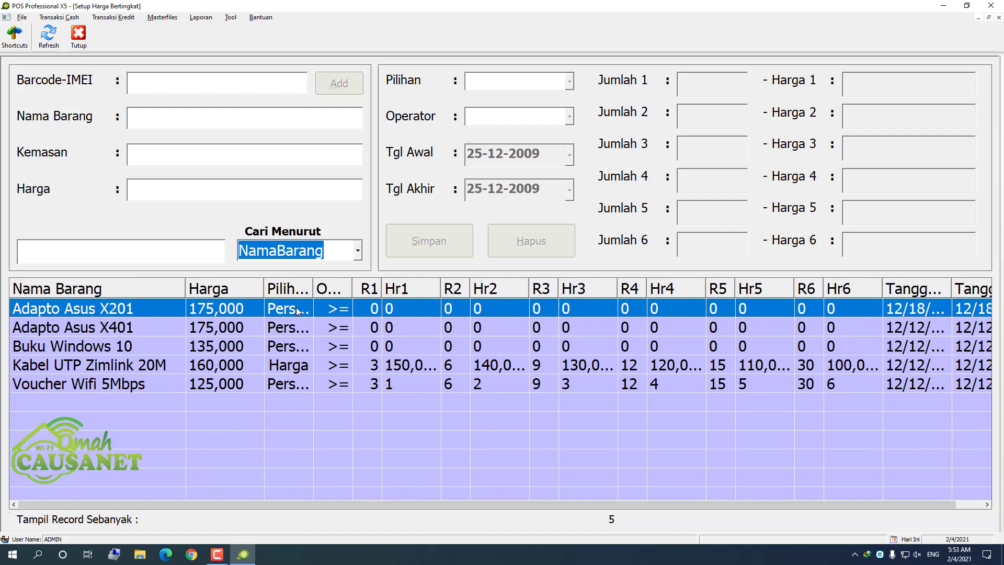
mouse_move(313, 286)
left_mouse_down()
mouse_move(339, 287)
mouse_move(327, 288)
left_mouse_up()
mouse_move(395, 290)
left_mouse_down()
mouse_move(376, 291)
mouse_move(413, 291)
mouse_move(396, 296)
left_mouse_up()
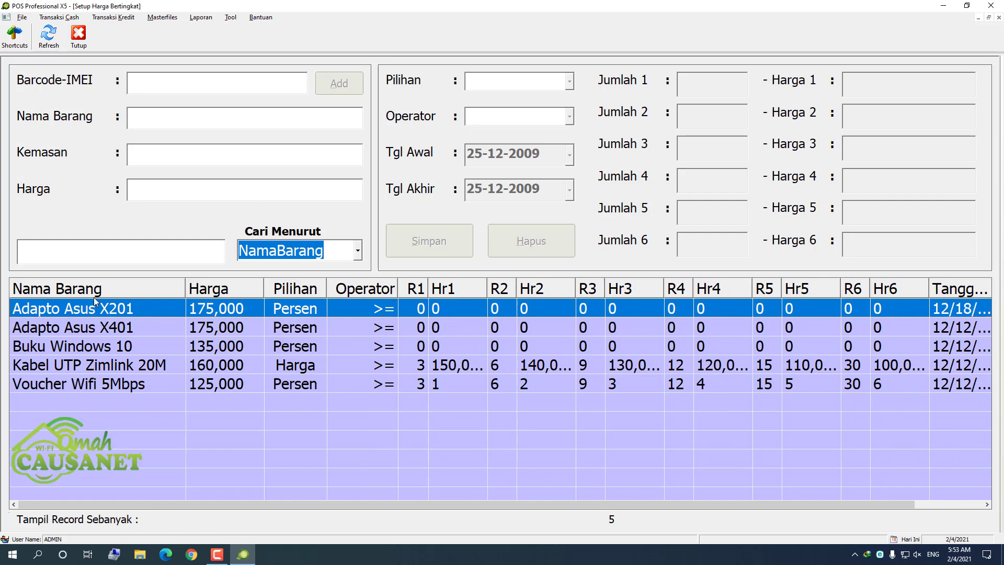
- Look up Crimping Kabel Lan in the barcode list to load its packaging and price into the form
left_click(185, 83)
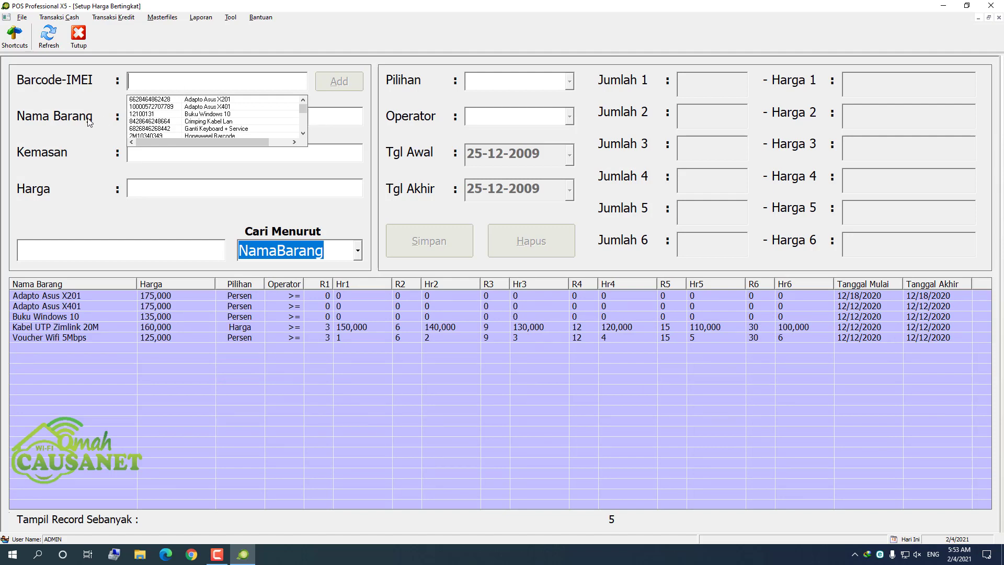
left_click(252, 107)
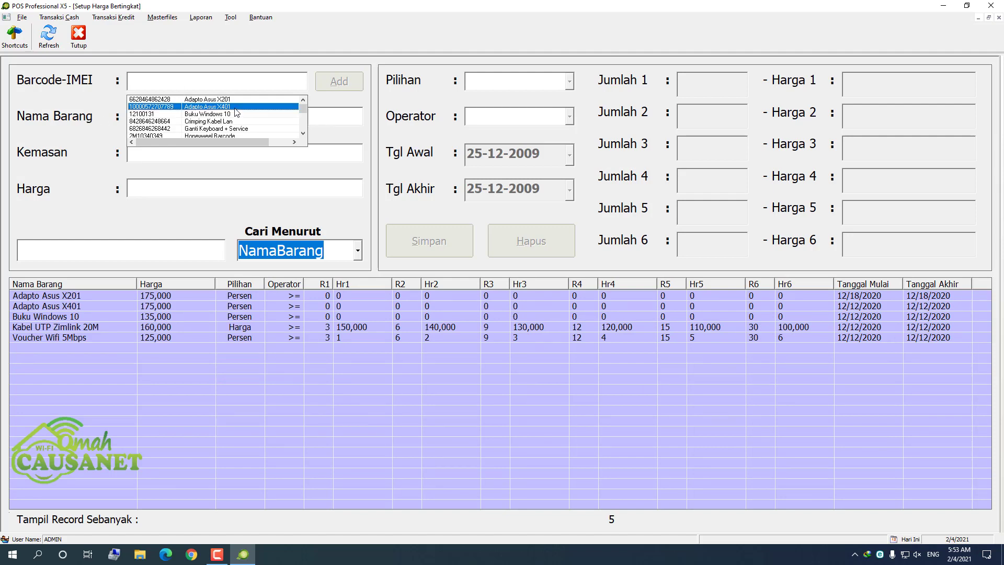
left_click(268, 122)
left_click(340, 123)
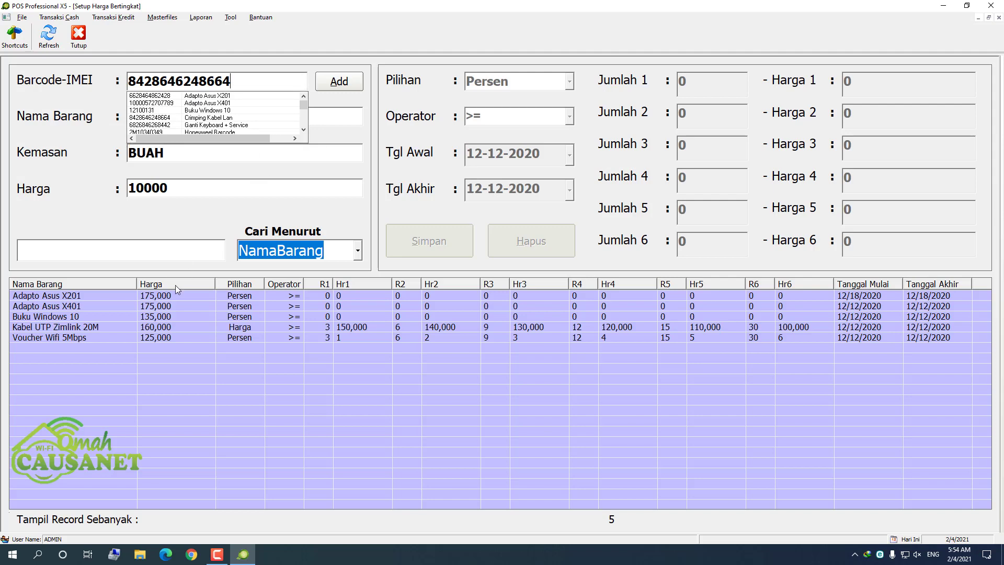
- Review the existing tiered price records from Adapto Asus X201 to Voucher Wifi 5Mbps, including the item price, and return to Adapto Asus X201
left_click(150, 291)
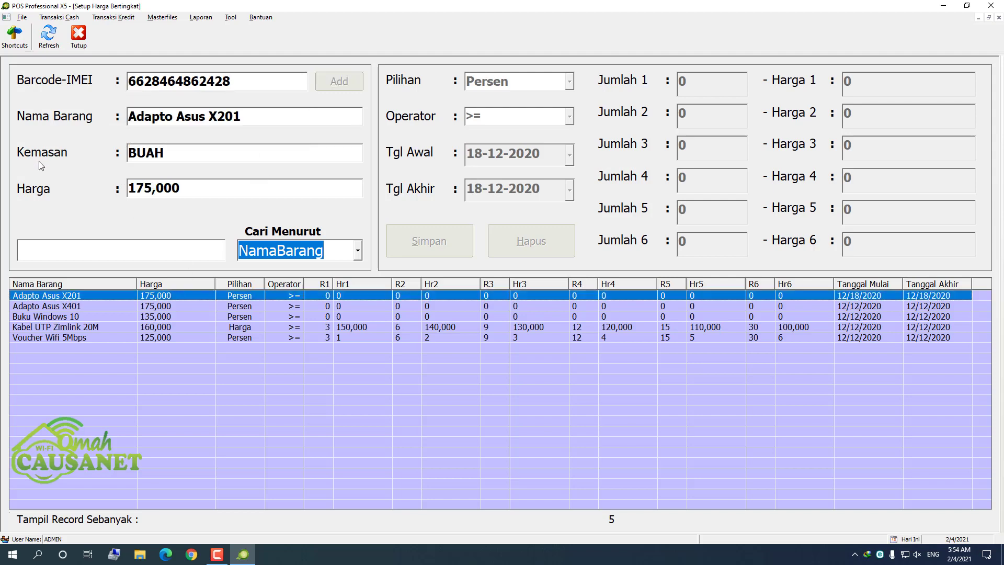
left_click_drag(197, 189, 124, 190)
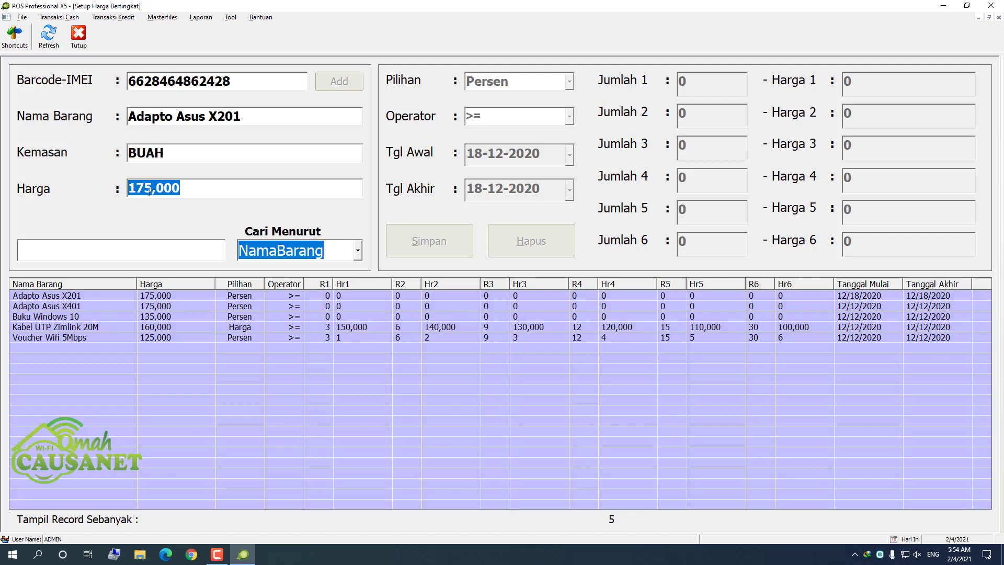
left_click(68, 306)
left_click(65, 307)
key("Down")
key("Down")
key("Down")
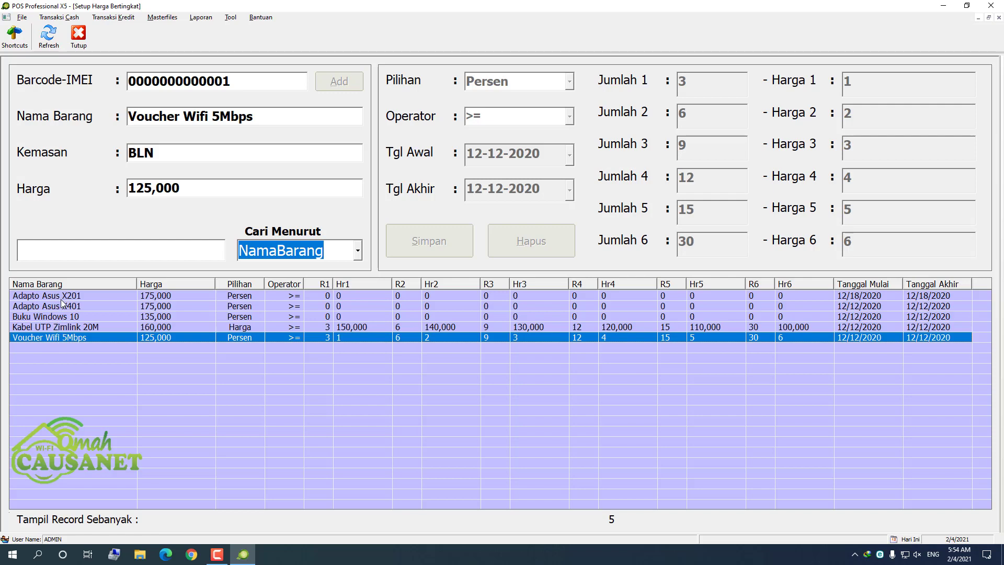
left_click(42, 297)
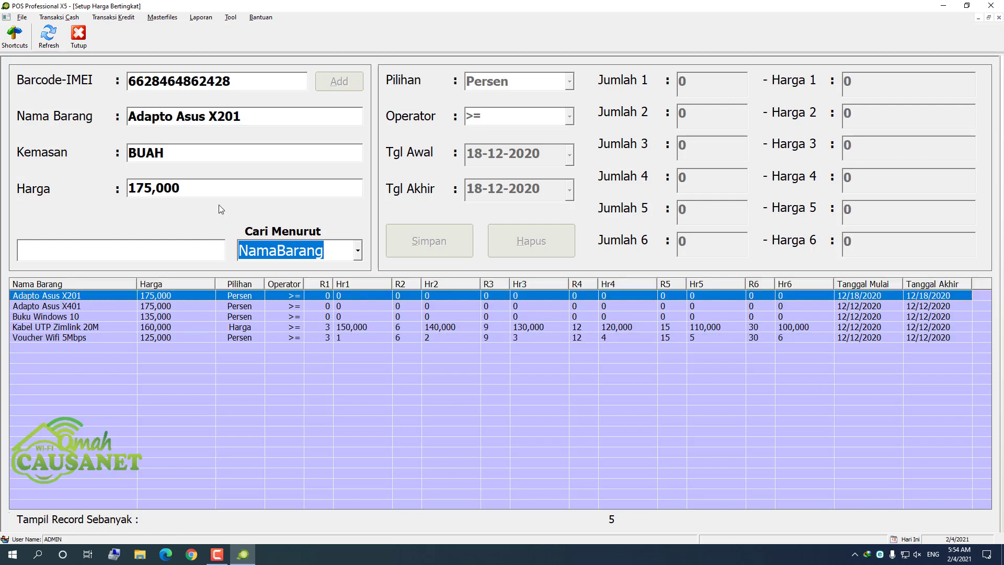
- Pick Crimping Kabel Lan from the barcode list, add it to the tiered price table and select its new record
left_click(257, 80)
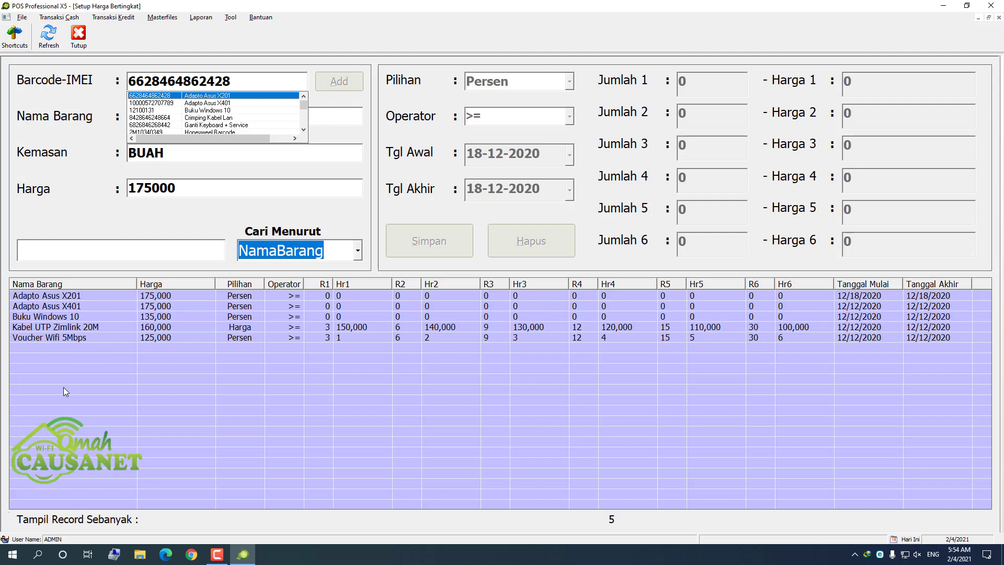
left_click(206, 105)
left_click(204, 112)
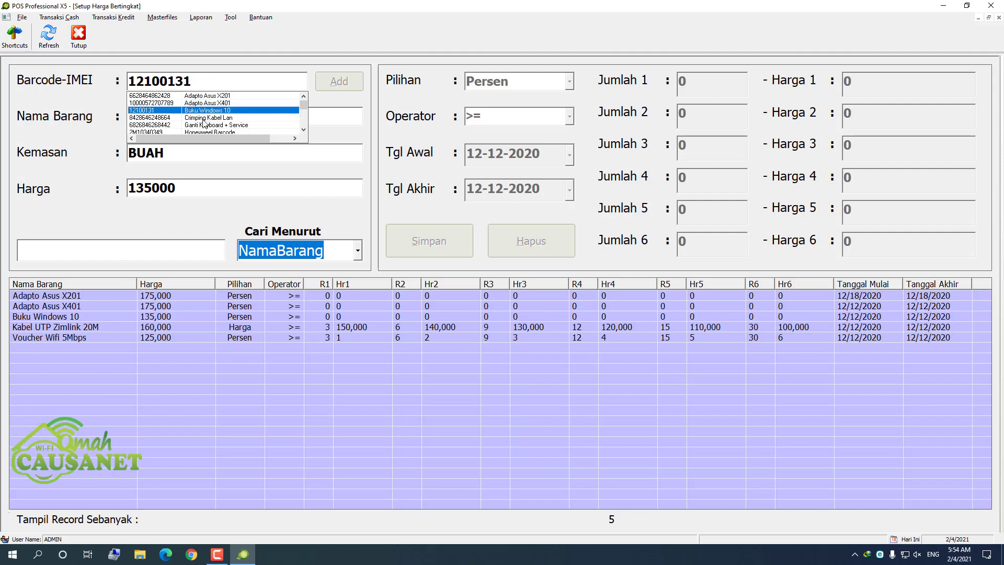
left_click(204, 118)
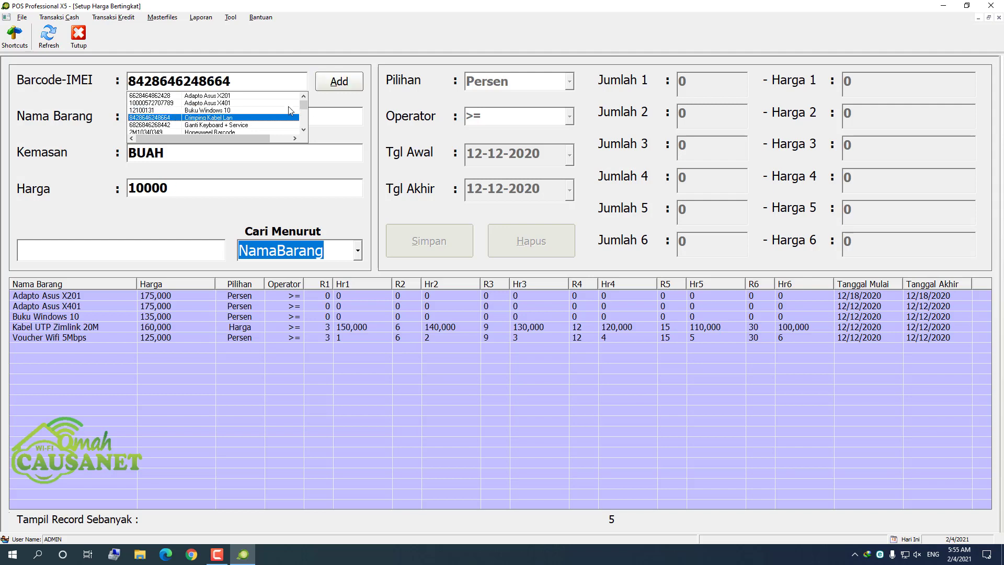
left_click(339, 86)
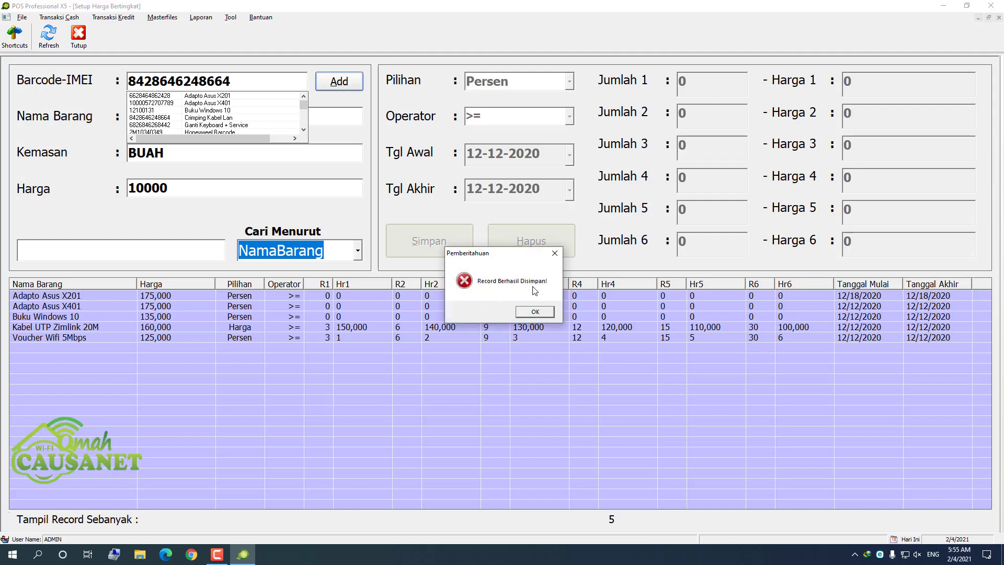
left_click(536, 312)
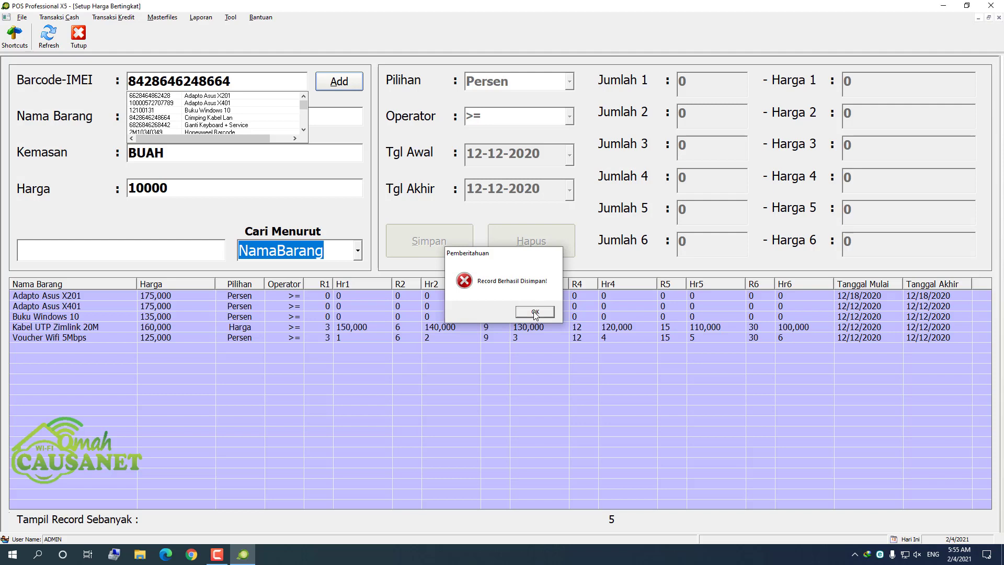
left_click(80, 330)
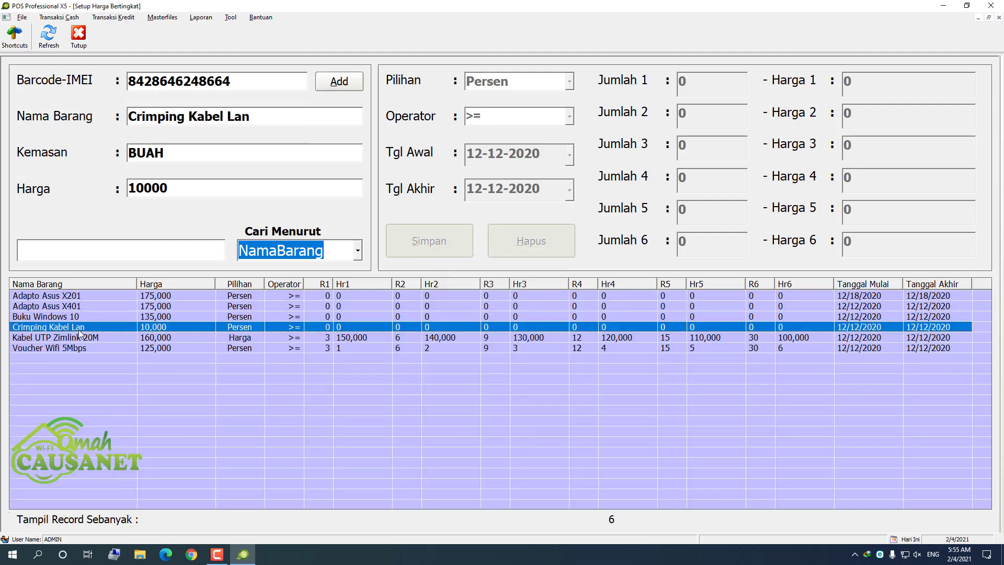
- Browse the barcode list from Crimping Kabel Lan back to Adapto Asus X201
left_click(272, 86)
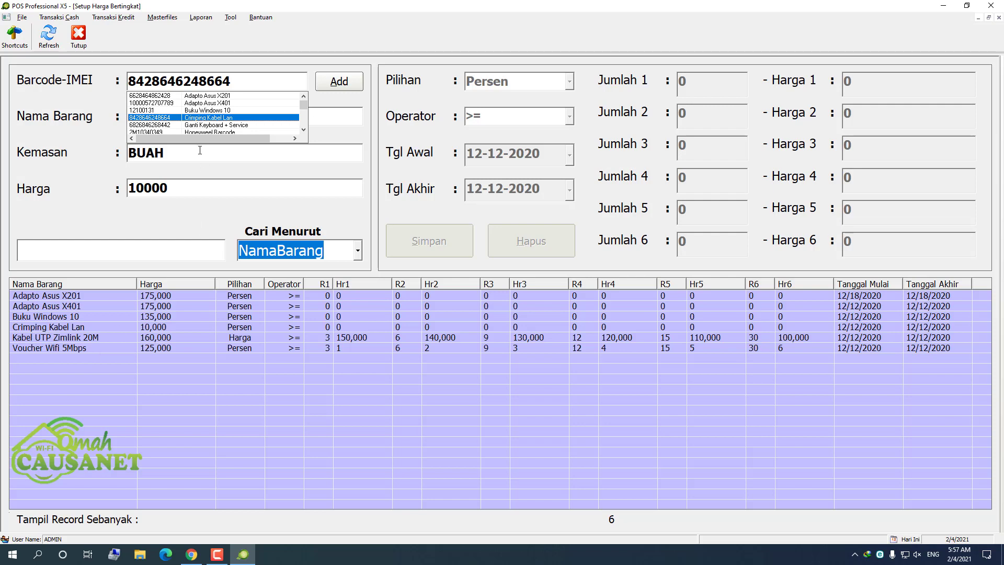
left_click(209, 112)
left_click(205, 117)
key("Up")
key("Up")
key("Up")
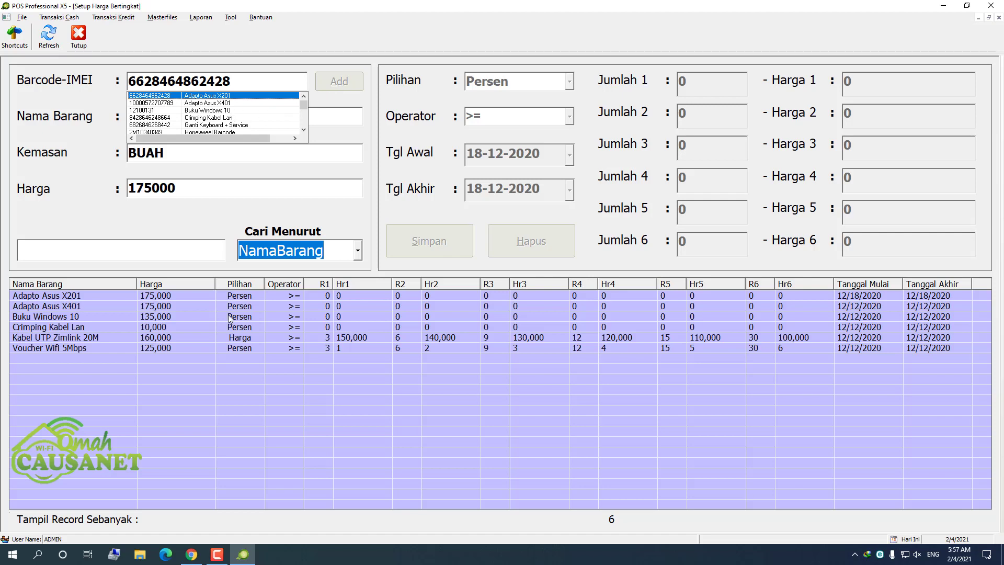
- Compare the tiered price records in the table, including Buku Windows 10 and Crimping Kabel Lan, and finish on Kabel UTP Zimlink 20M
left_click(186, 337)
left_click(186, 347)
key("Up")
key("Up")
key("Up")
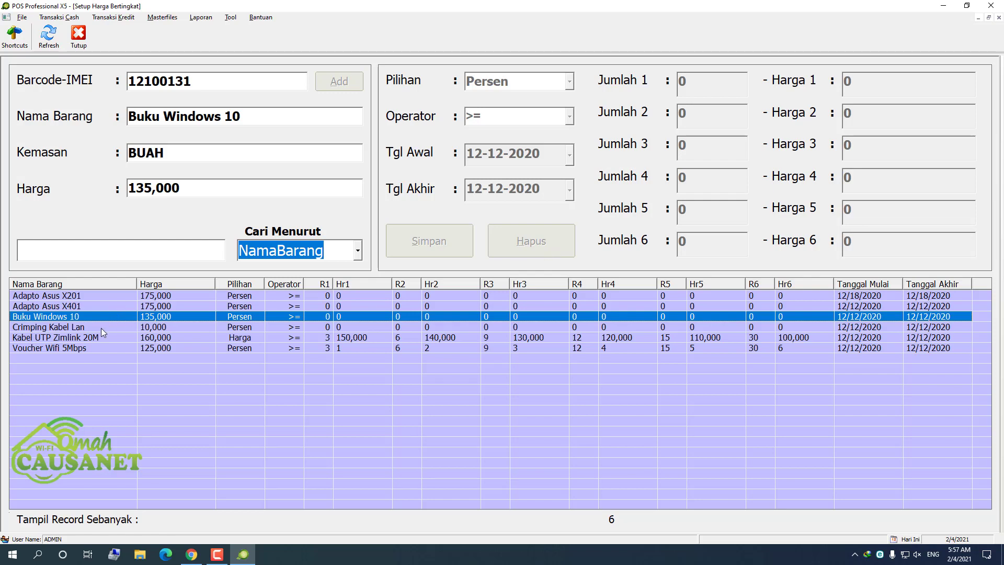
left_click(81, 337)
key("Up")
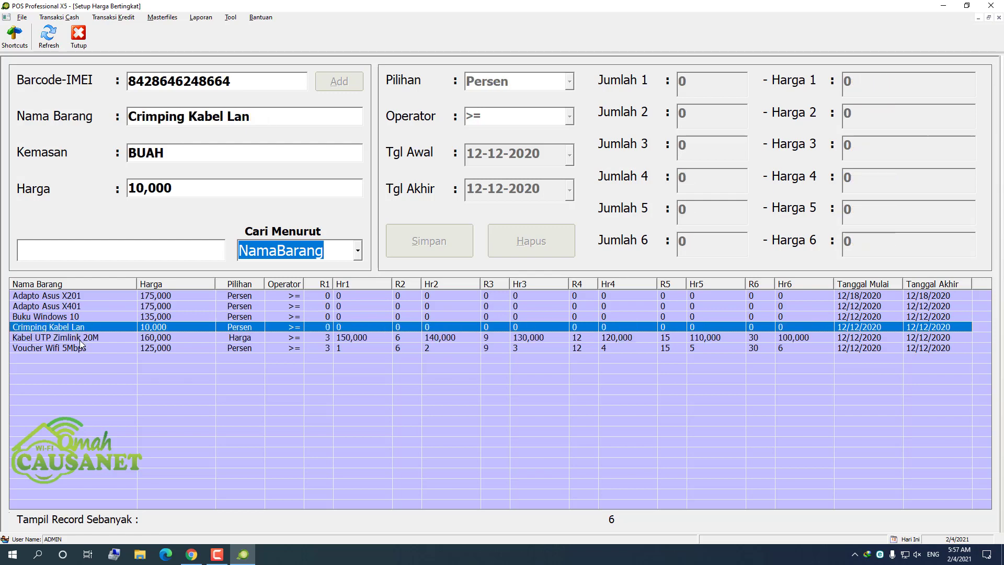
key("Down")
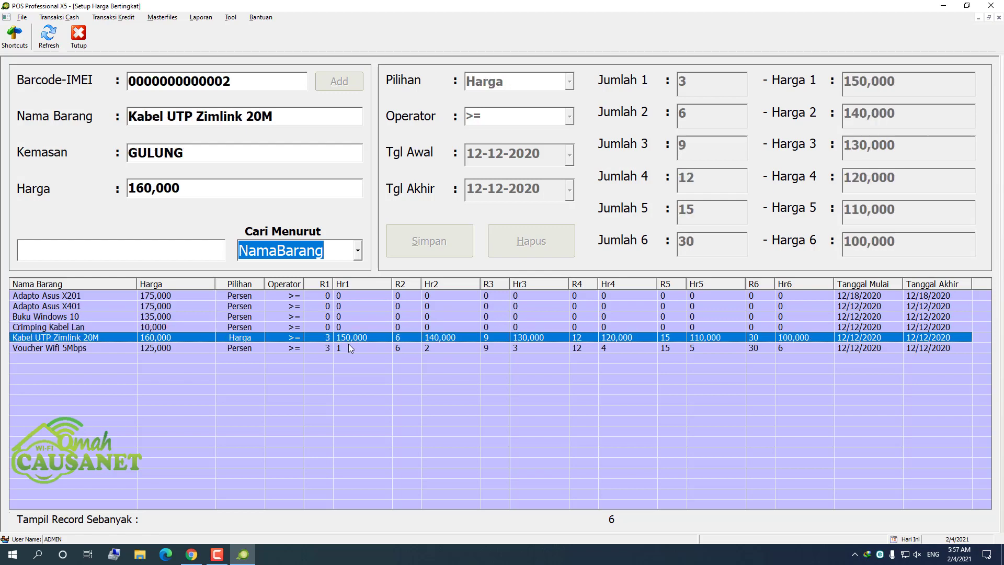
- Open the Adapto Asus X201 tiered price record for editing and check its Pilihan choices
left_click(47, 296)
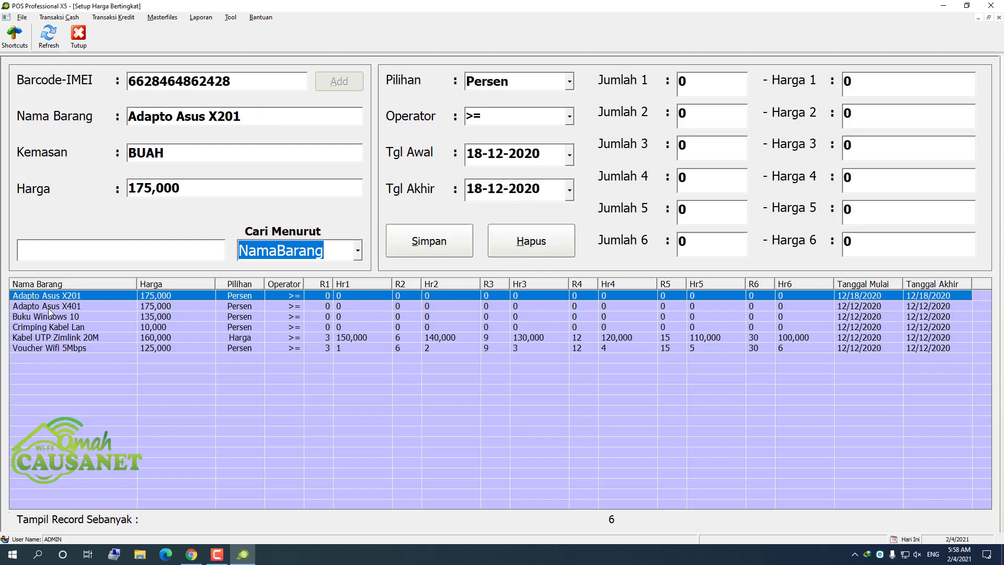
left_click(51, 307)
left_click(52, 298)
left_click(568, 86)
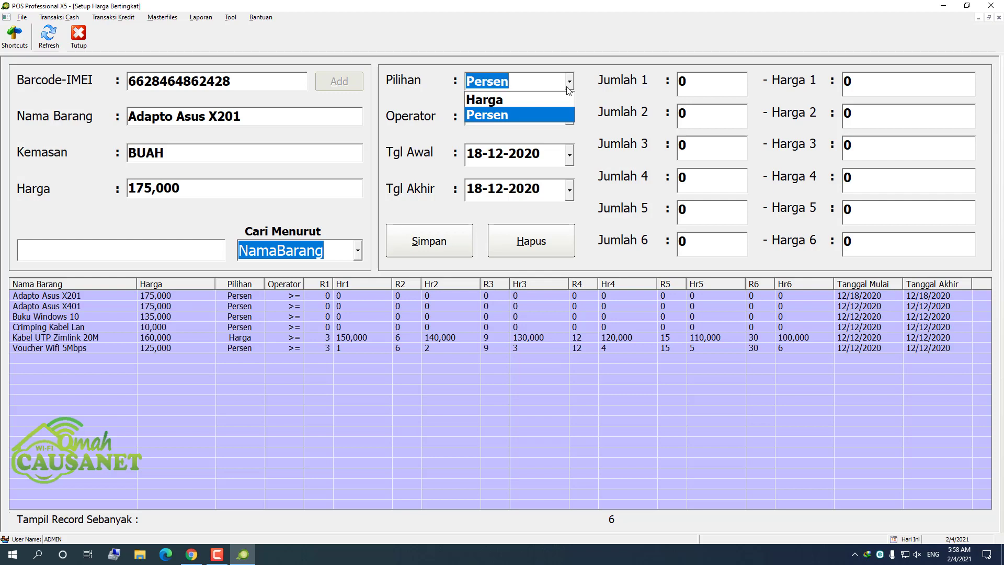
left_click(513, 100)
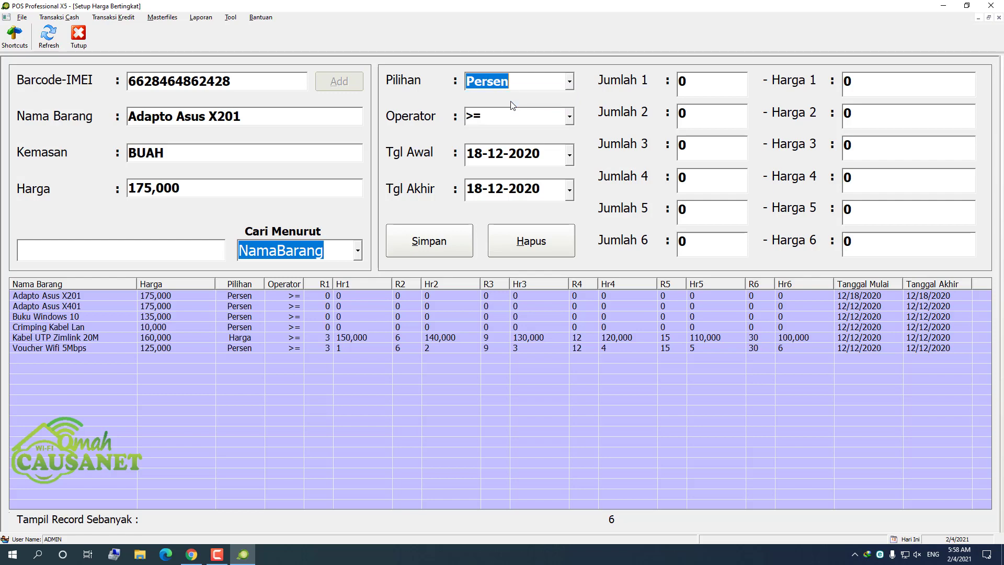
- Compare the price-based tiers of Kabel UTP Zimlink 20M with the percentage-based tiers of Voucher Wifi 5Mbps
left_click(283, 337)
left_click(71, 350)
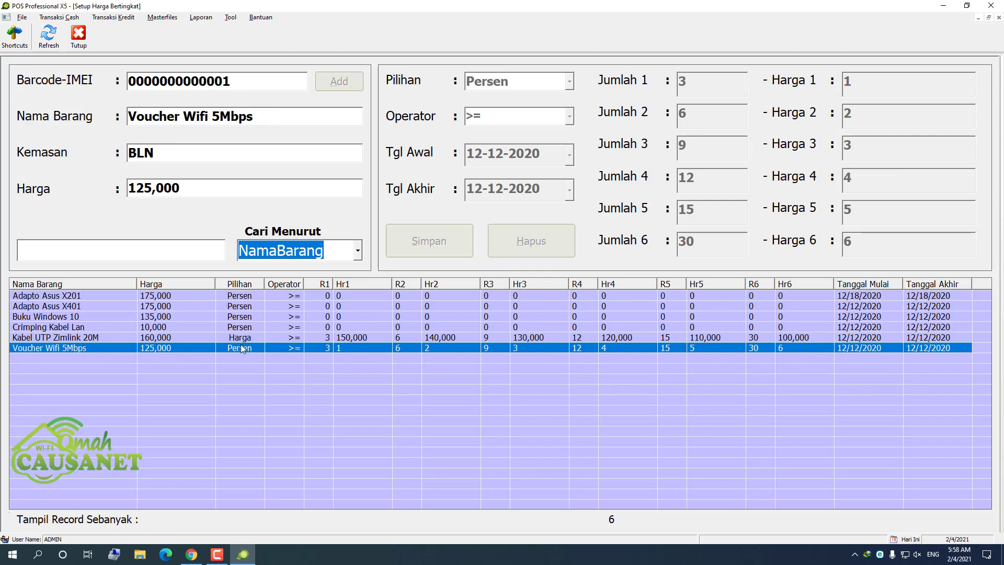
left_click(314, 338)
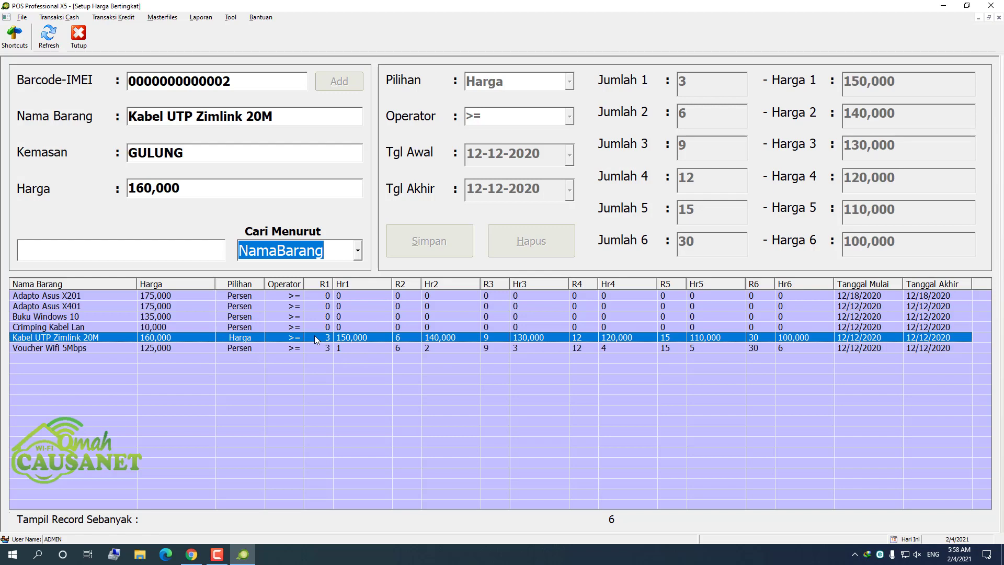
left_click(242, 349)
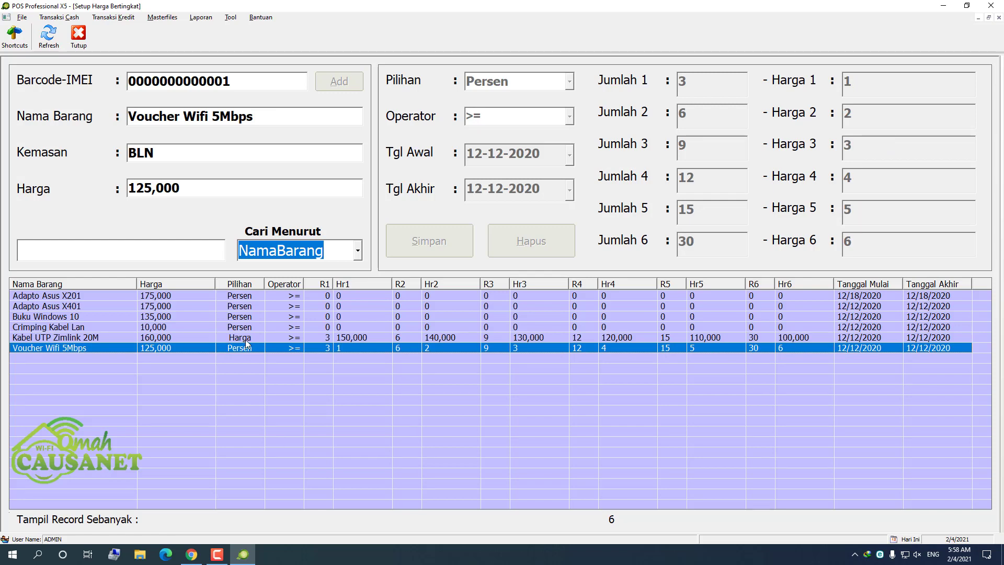
left_click(245, 339)
left_click(314, 349)
left_click(240, 338)
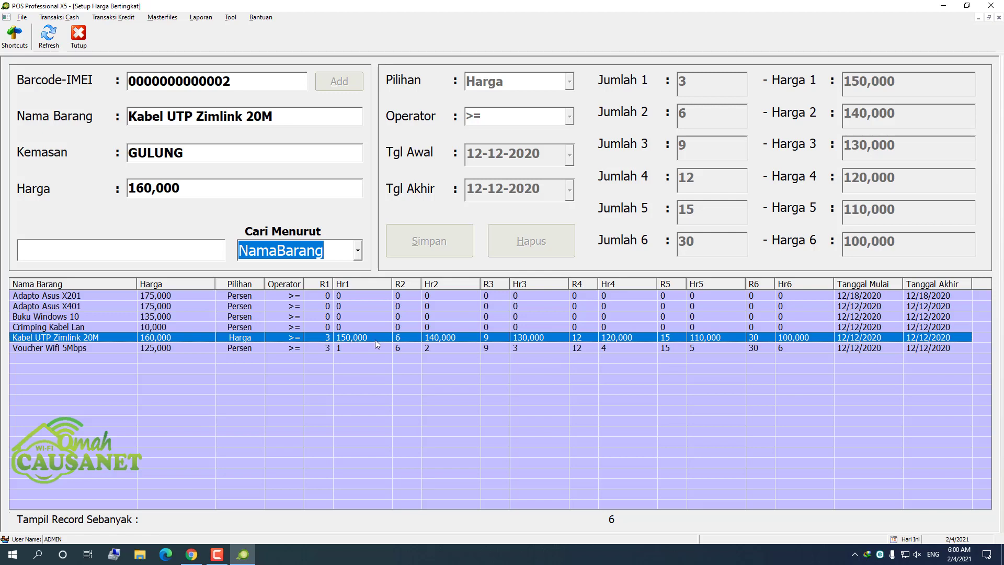
- Open Kabel UTP Zimlink 20M for editing and check its Operator choices, keeping >=
double_click(319, 337)
left_click(570, 117)
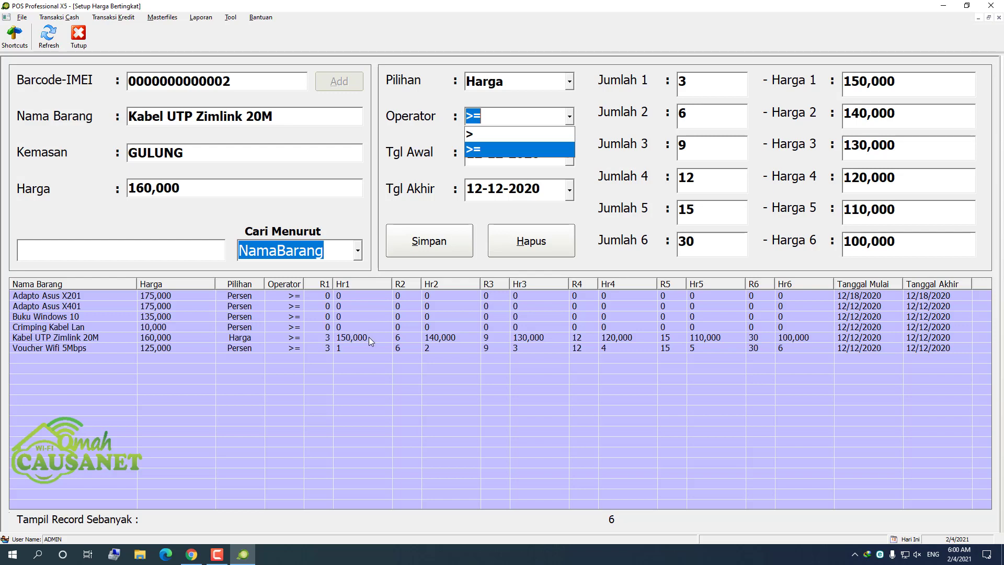
left_click(595, 149)
left_click(569, 116)
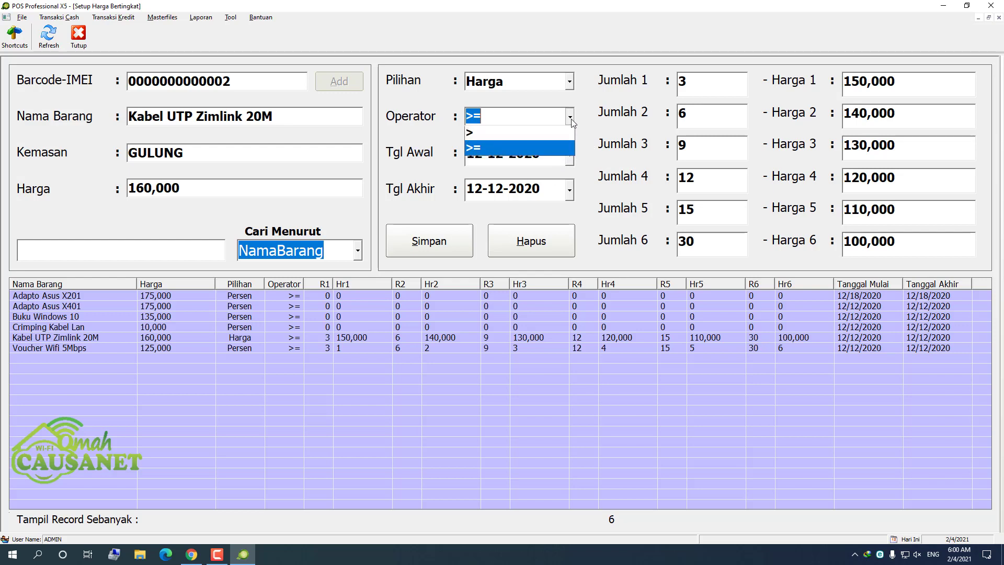
left_click(475, 152)
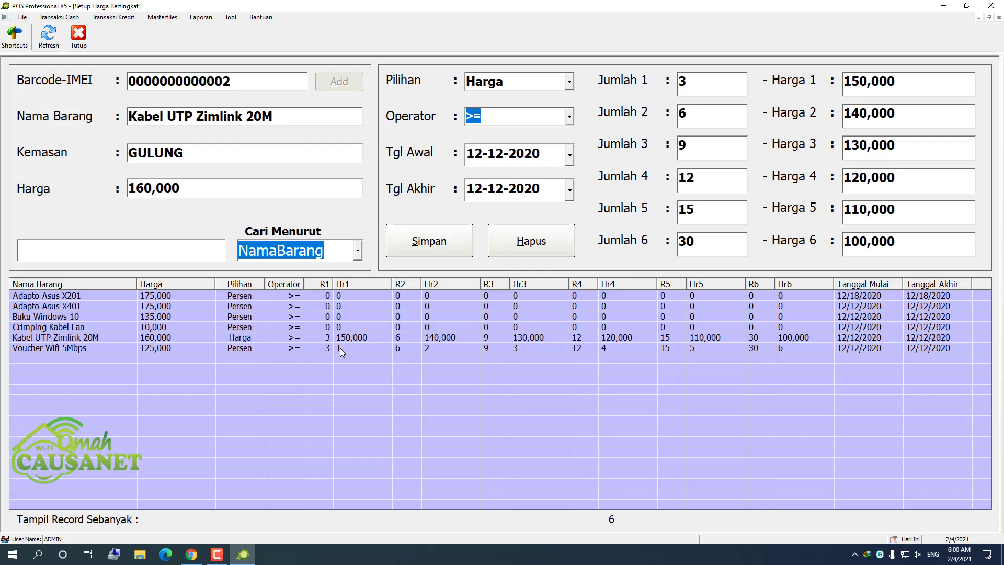
- Review the first-tier quantities and prices of Kabel UTP Zimlink 20M, Voucher Wifi 5Mbps and Crimping Kabel Lan
left_click(327, 338)
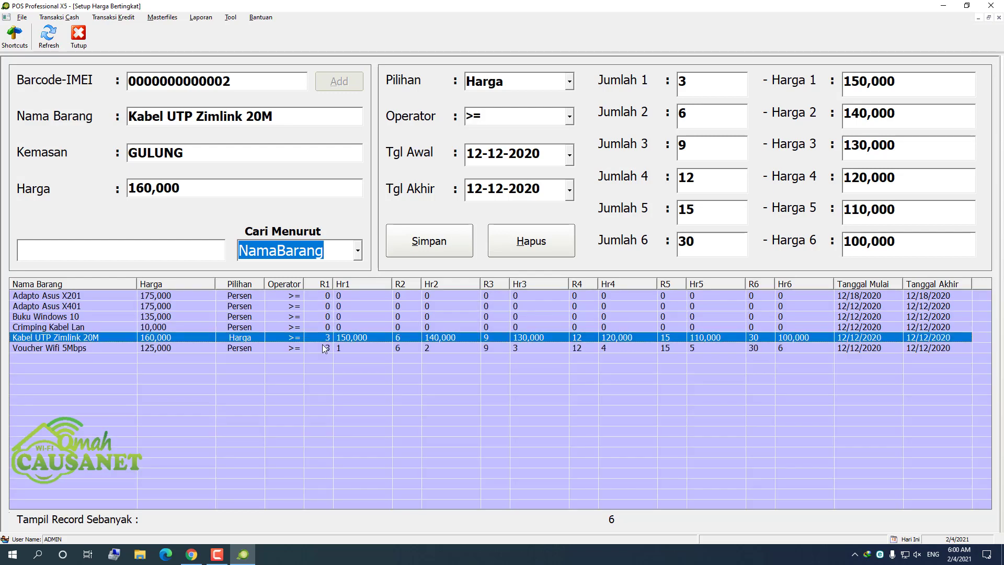
left_click(322, 349)
left_click(321, 340)
left_click(347, 329)
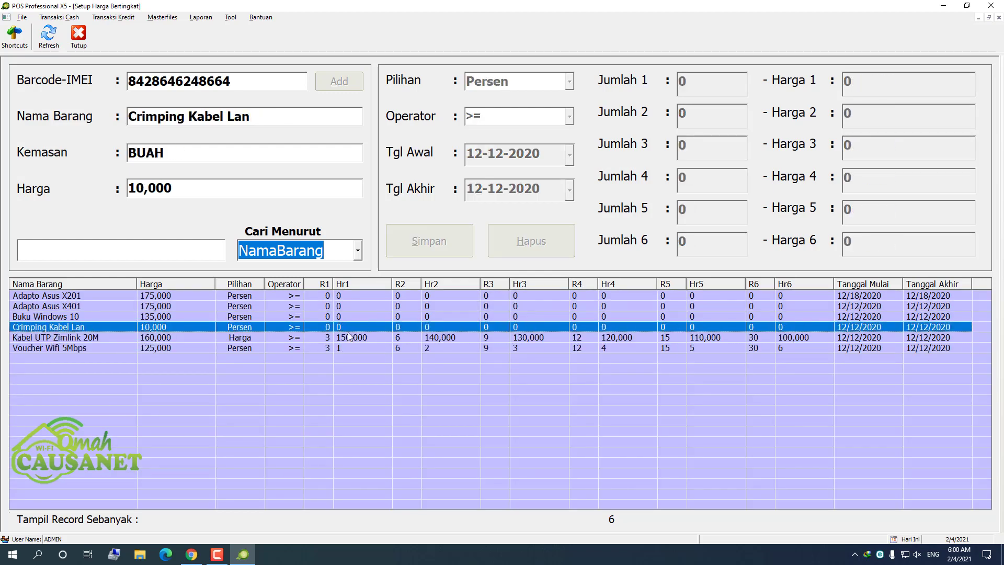
- Open Adapto Asus X201 for editing and set its Pilihan to Harga, keeping the >= operator and the start date
left_click(356, 296)
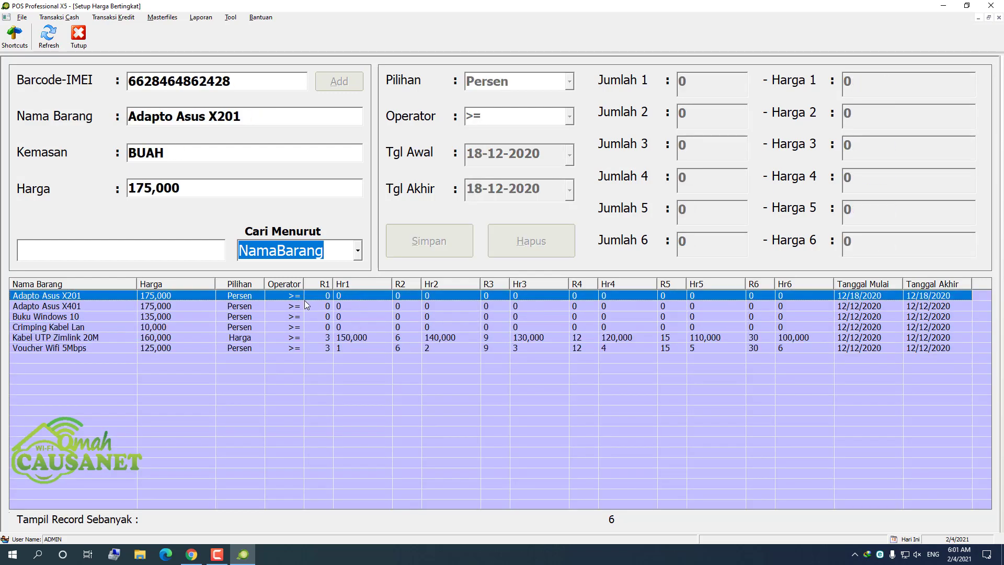
double_click(182, 296)
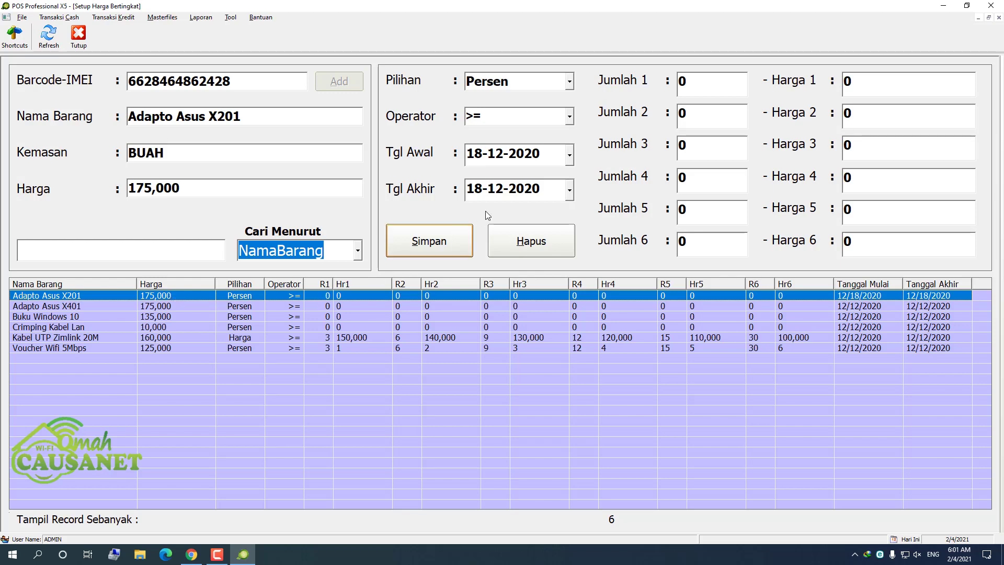
left_click(570, 116)
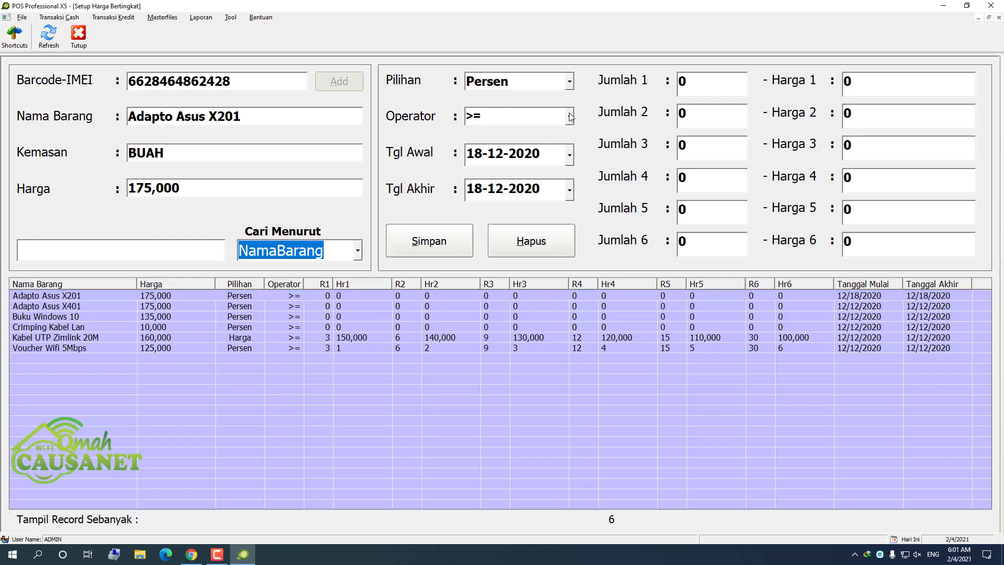
left_click(488, 149)
left_click(570, 81)
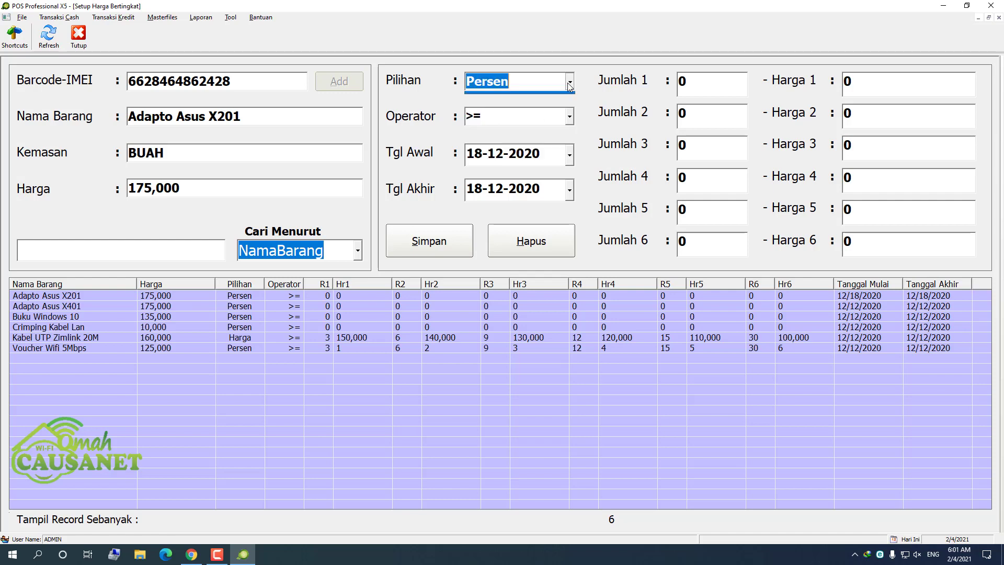
left_click(525, 101)
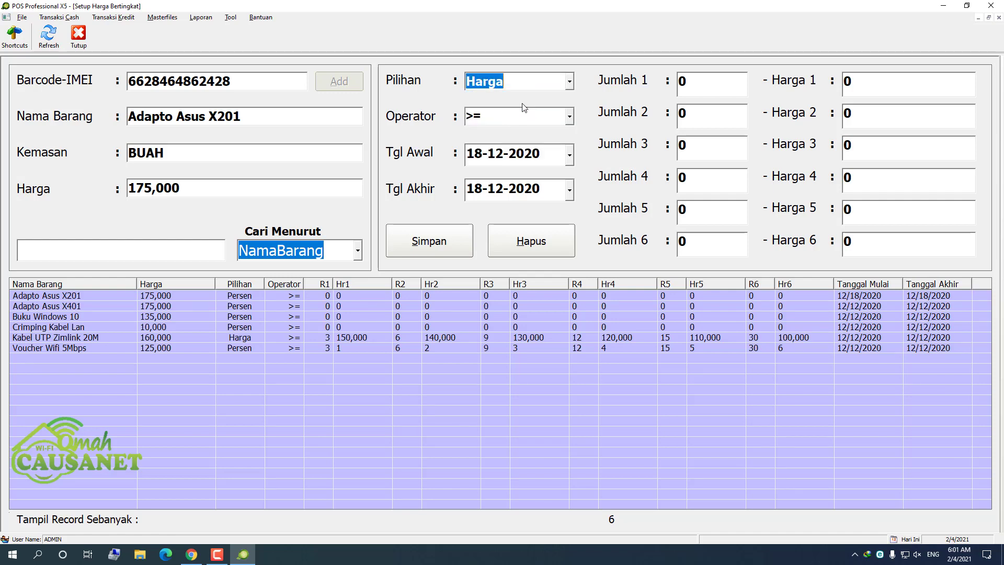
left_click(572, 160)
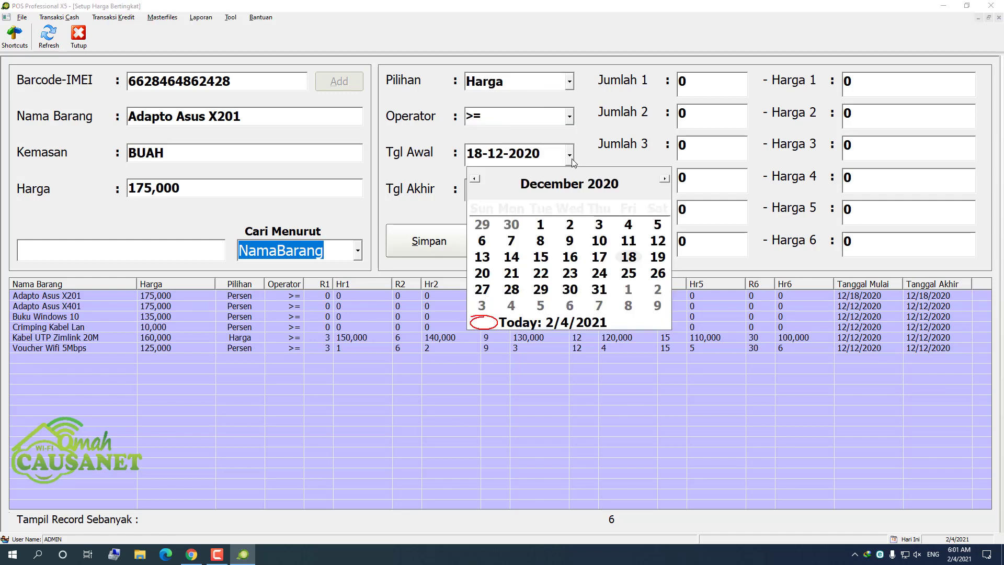
left_click(609, 150)
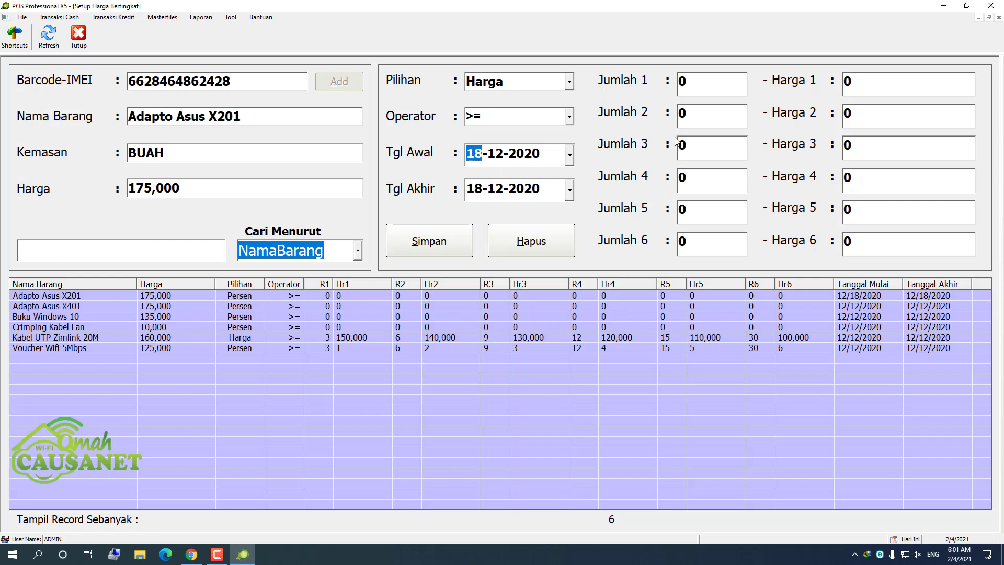
- Set Adapto Asus X201's first tier to quantity 4 at 170000 and second tier to quantity 8 at 165000
left_click(720, 89)
double_click(720, 89)
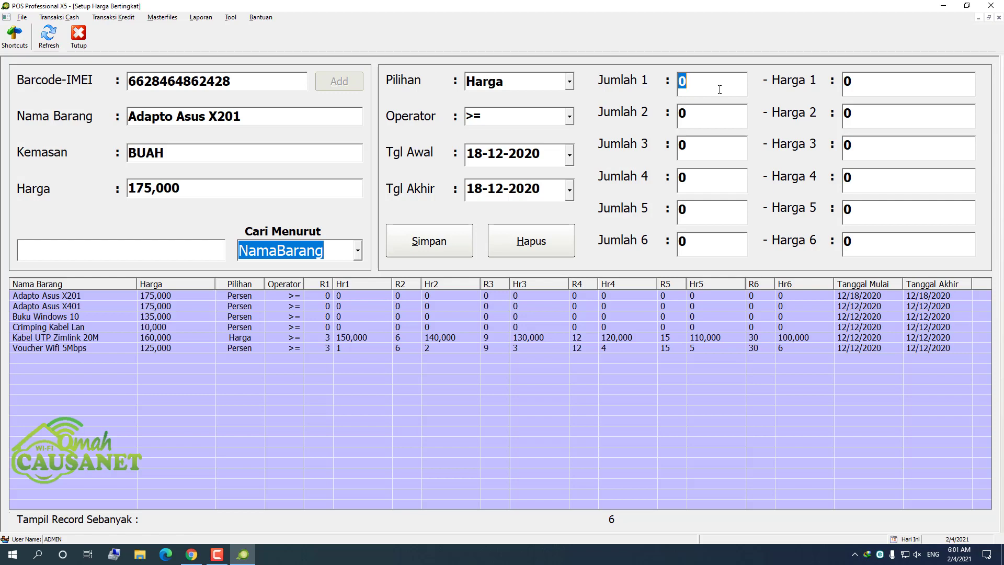
type("4")
left_click(871, 88)
type("170000")
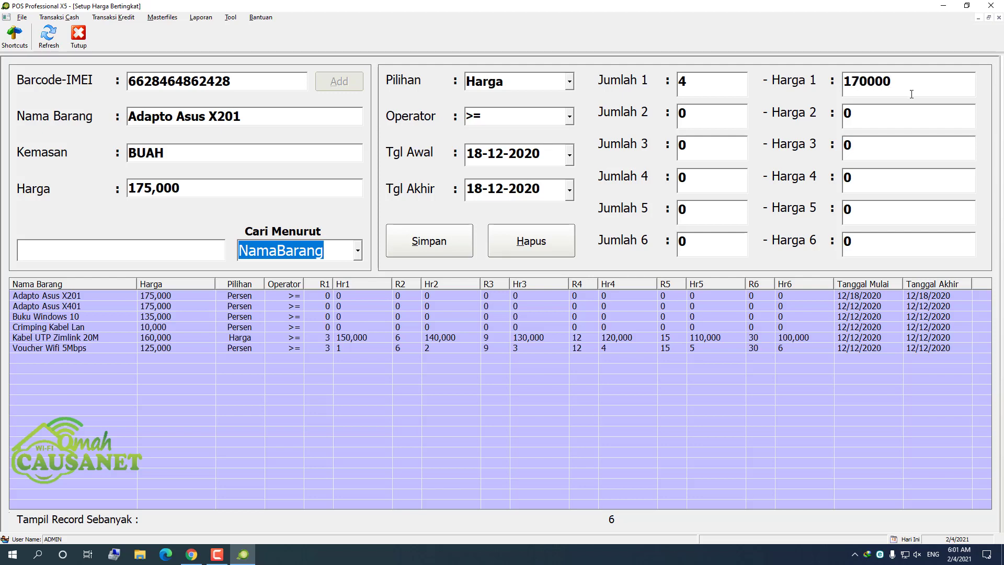
left_click(867, 82, "shift")
left_click(683, 114)
type("8")
double_click(855, 115)
type("165000")
- Set the third tier to quantity 12 at 160000 and the fourth tier to quantity 16 at 155000
double_click(682, 145)
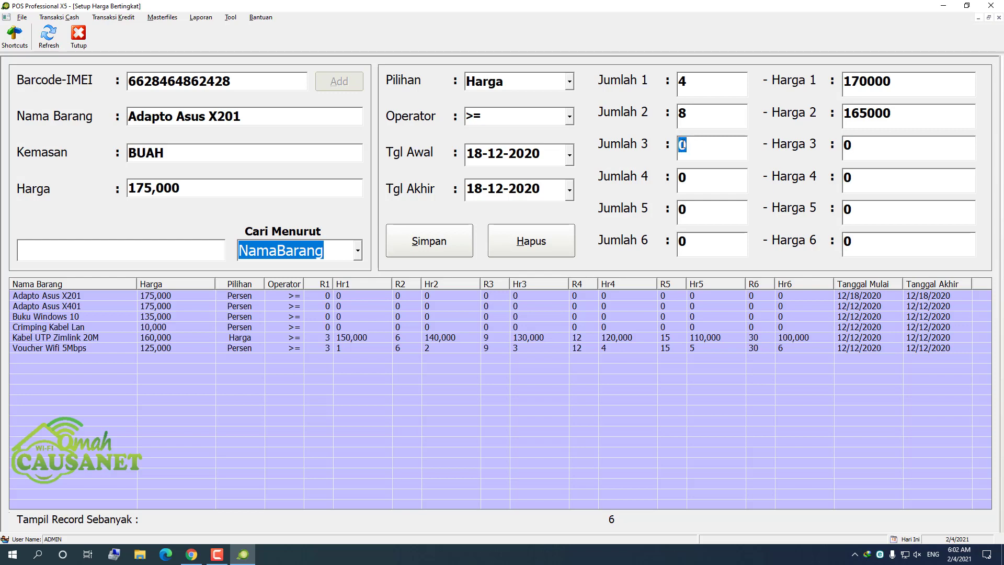
type("12")
double_click(842, 146)
type("160000")
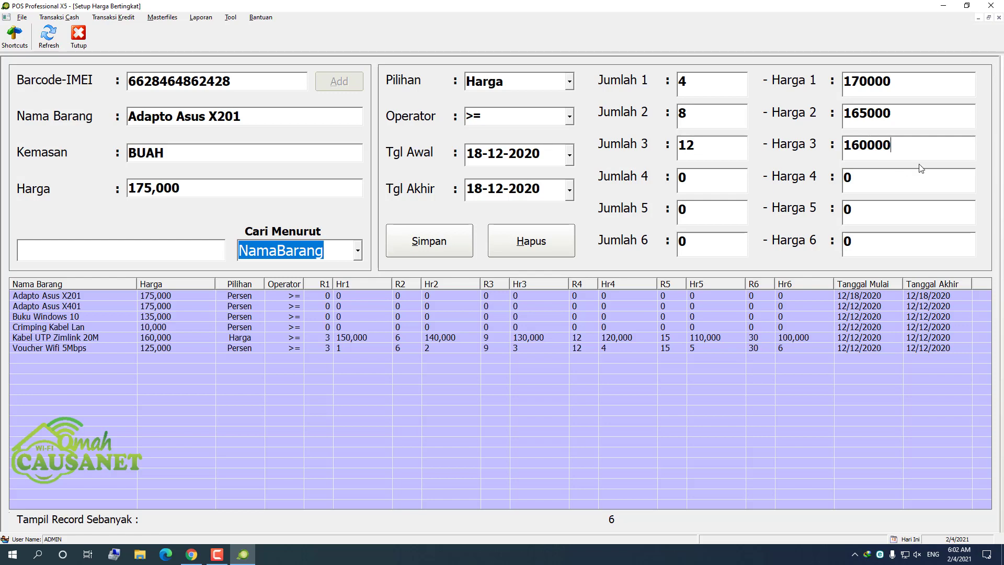
left_click(735, 171)
type("16")
left_click(842, 188)
type("155000")
- Set the fifth tier to quantity 20 at 150000 and the sixth tier to quantity 30 at 140000
left_click(679, 220)
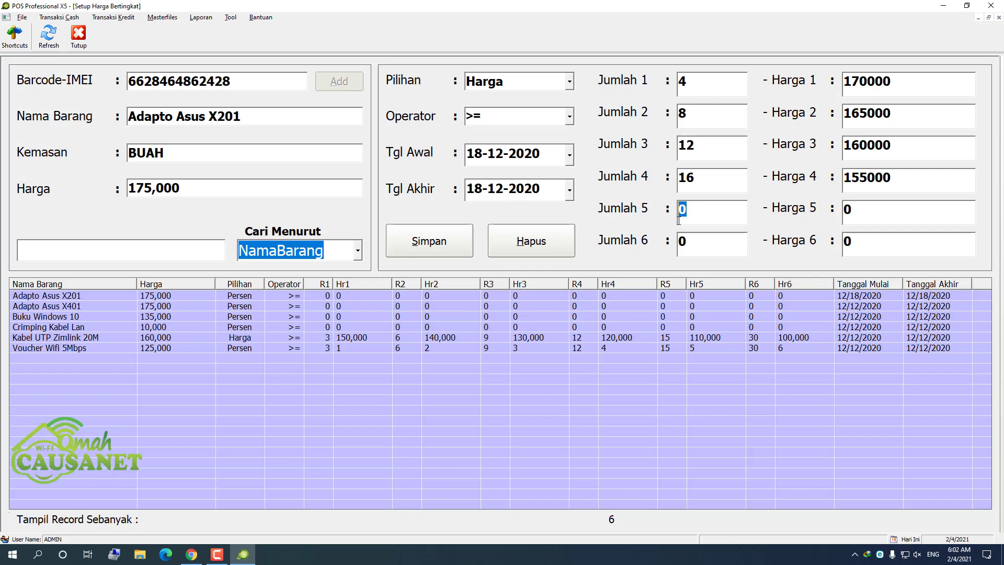
type("20")
left_click(913, 220)
type("150000")
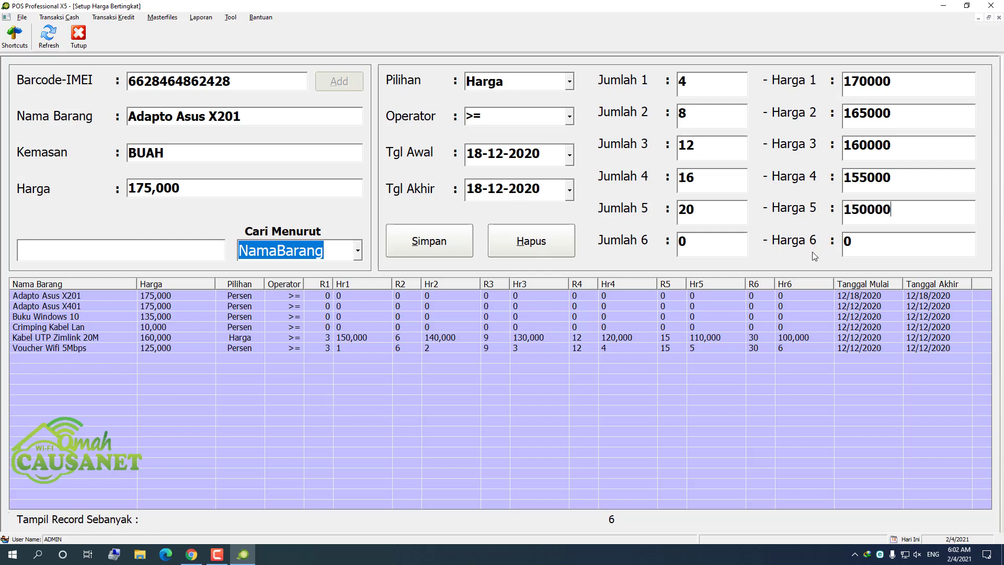
key("Tab")
type("30")
key("Tab")
type("140000")
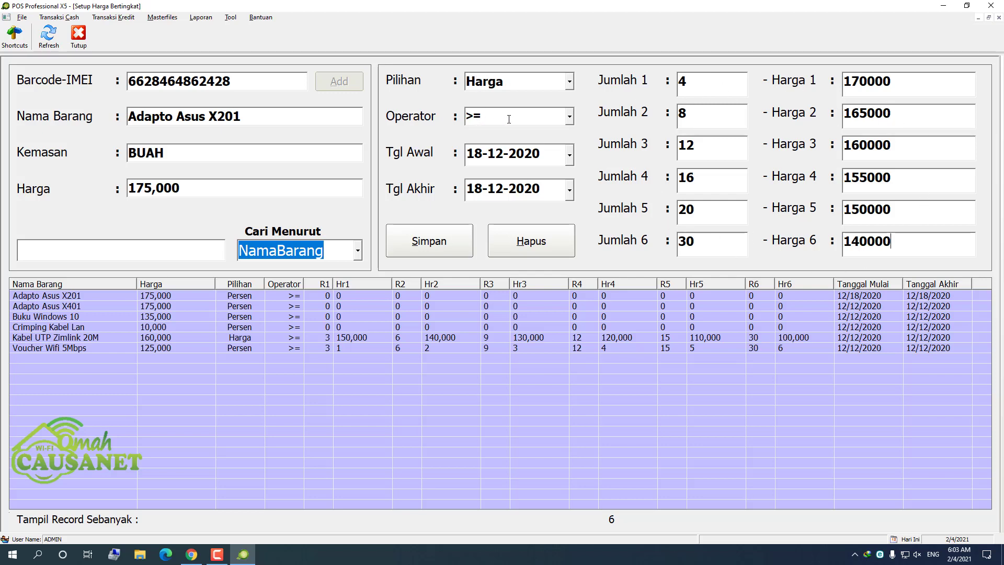
- Save the tiered prices of Adapto Asus X201 and select its record in the table
left_click(433, 248)
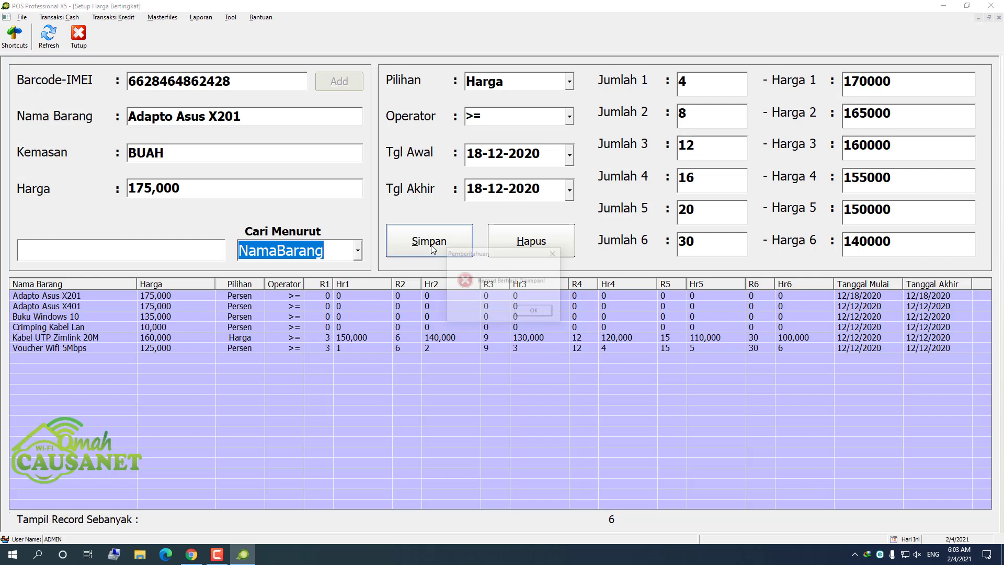
left_click(536, 313)
left_click(360, 297)
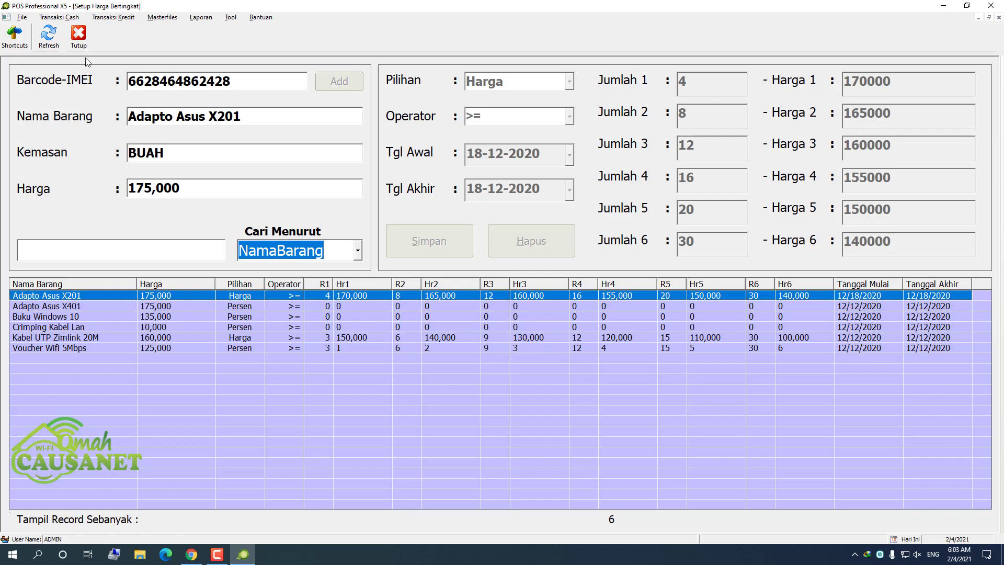
- Close the tiered price form and reopen Seting Harga Ritel
left_click(79, 37)
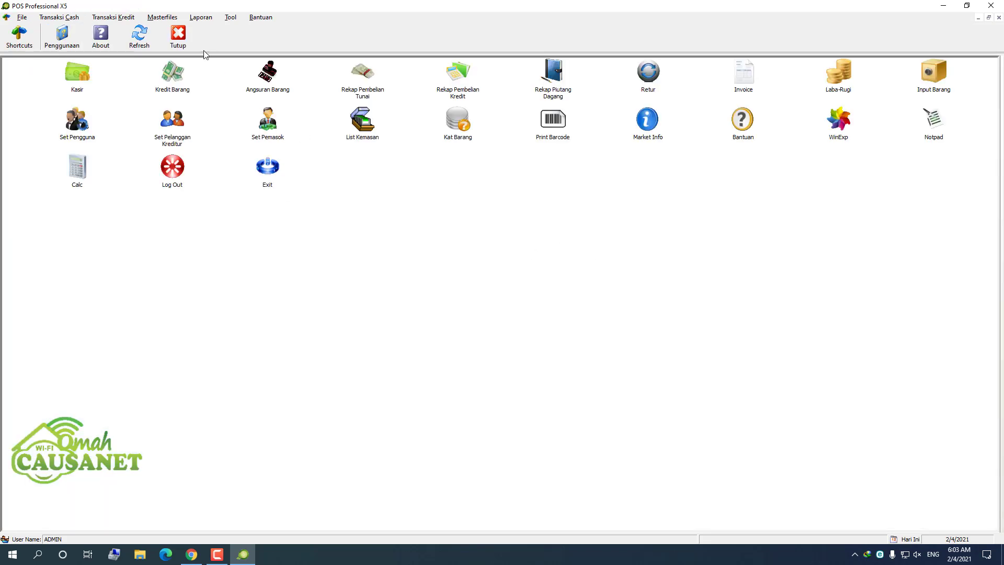
left_click(162, 17)
mouse_move(168, 33)
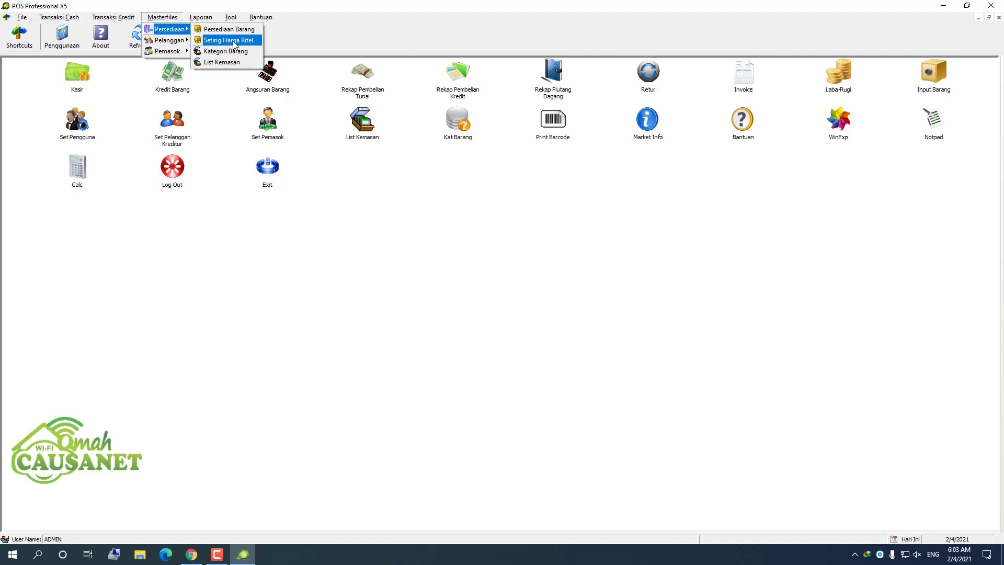
left_click(226, 39)
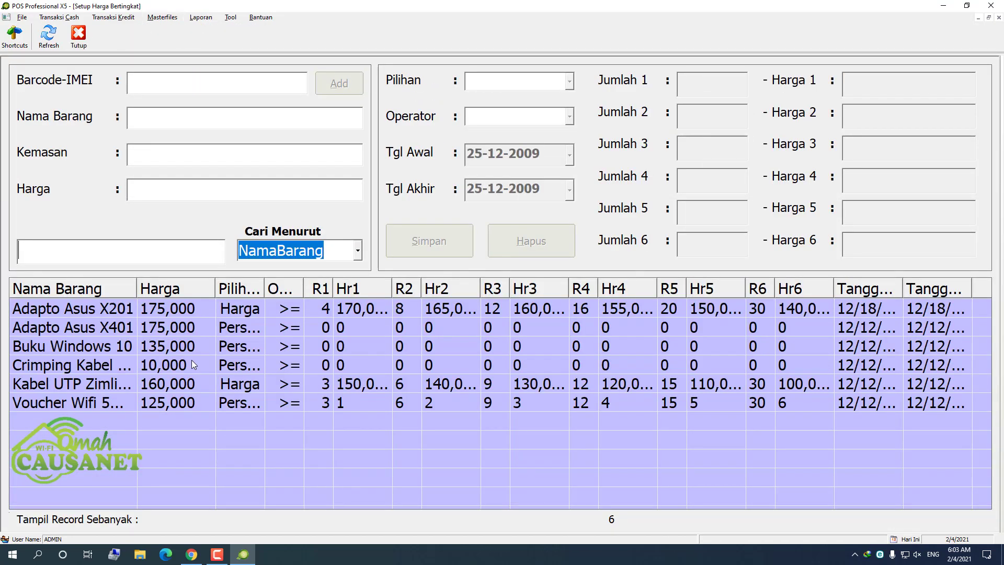
- Review the tier records of Adapto Asus X201, Kabel UTP Zimlink 20M and Voucher Wifi 5Mbps, then close the form
left_click(69, 314)
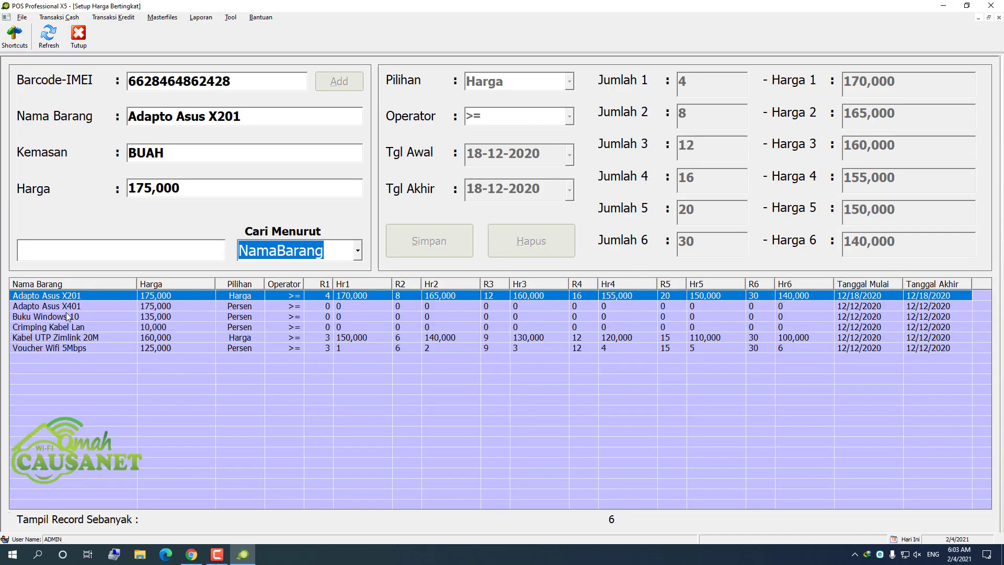
left_click(71, 340)
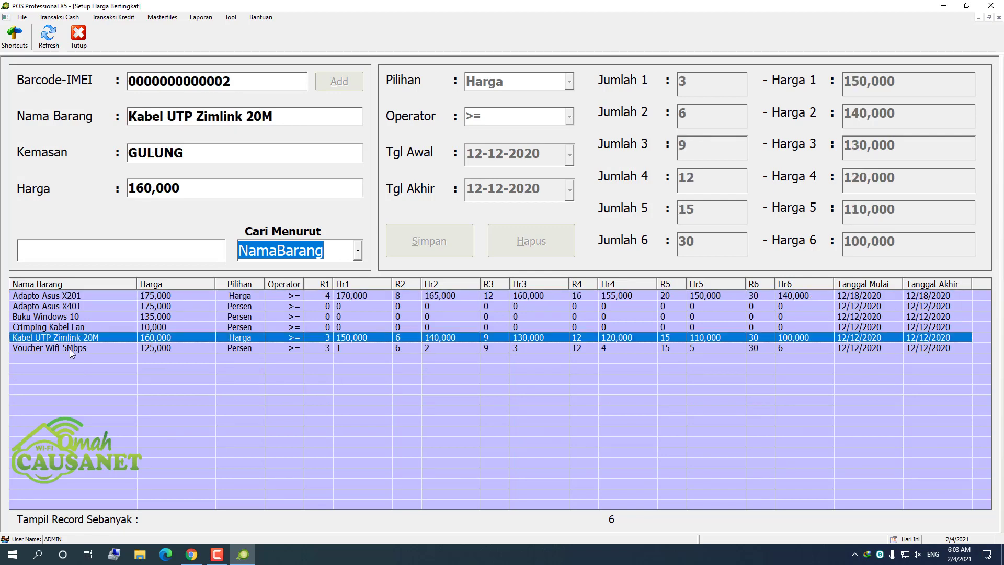
left_click(72, 350)
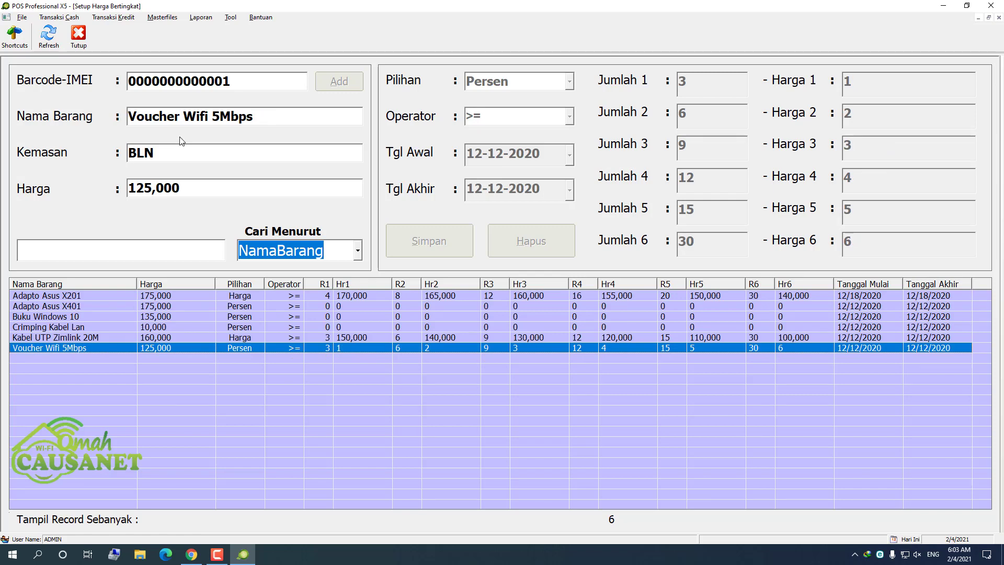
left_click(76, 33)
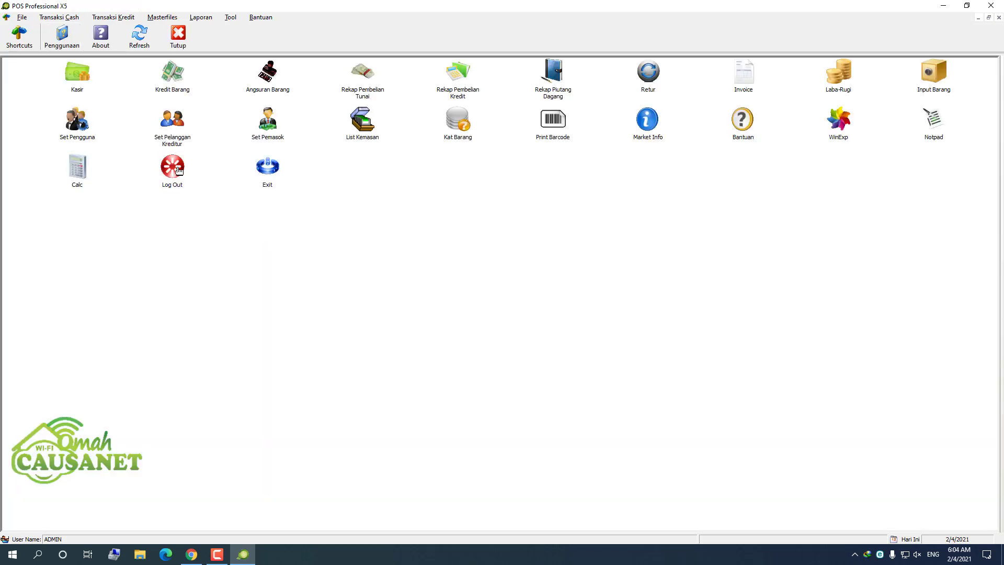
- Open the Kasir transaction screen and end the cashier transaction without entering any item
left_click(84, 116)
left_click(78, 82)
double_click(77, 79)
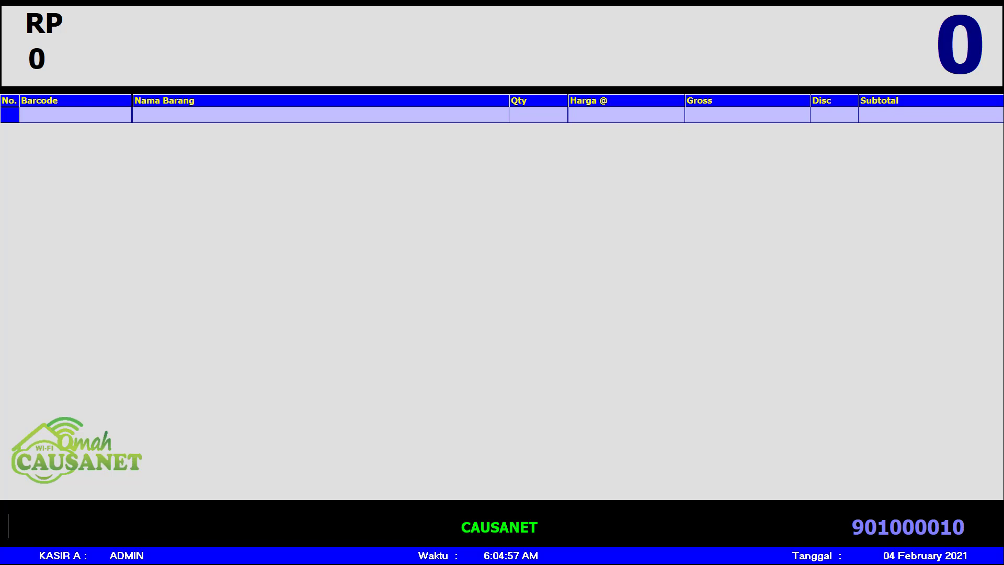
key("Escape")
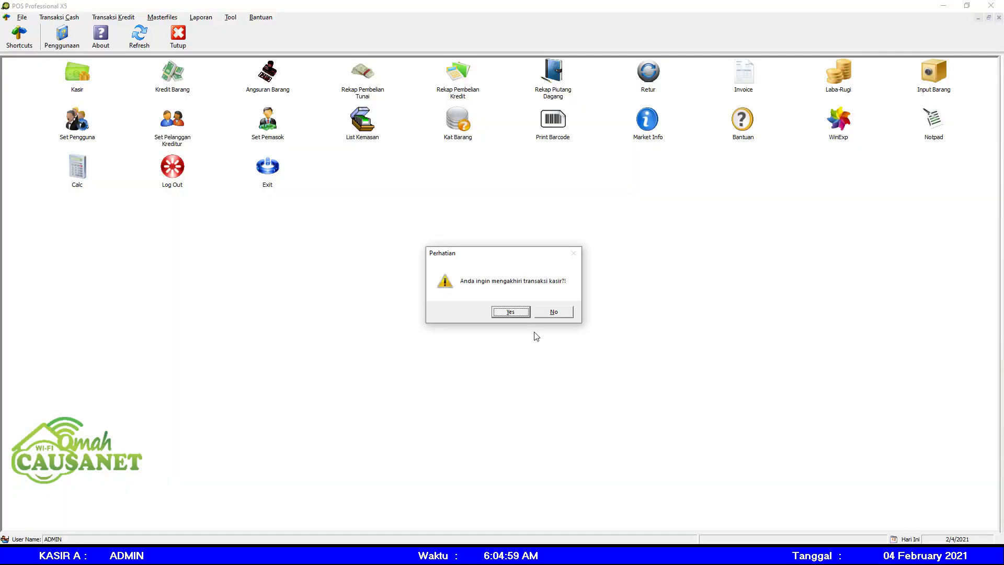
left_click(511, 311)
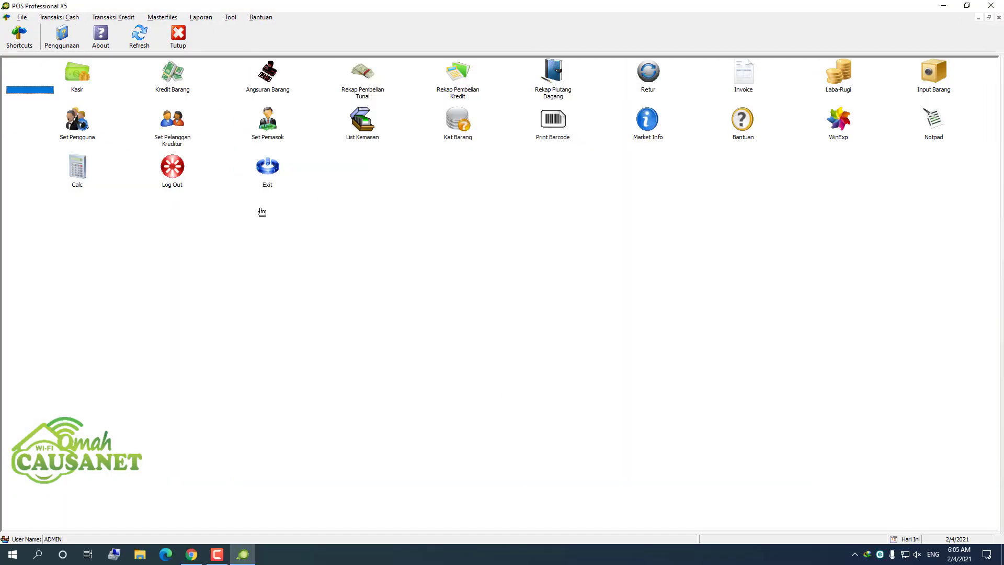
- Reopen the Kasir transaction screen
left_click(79, 75)
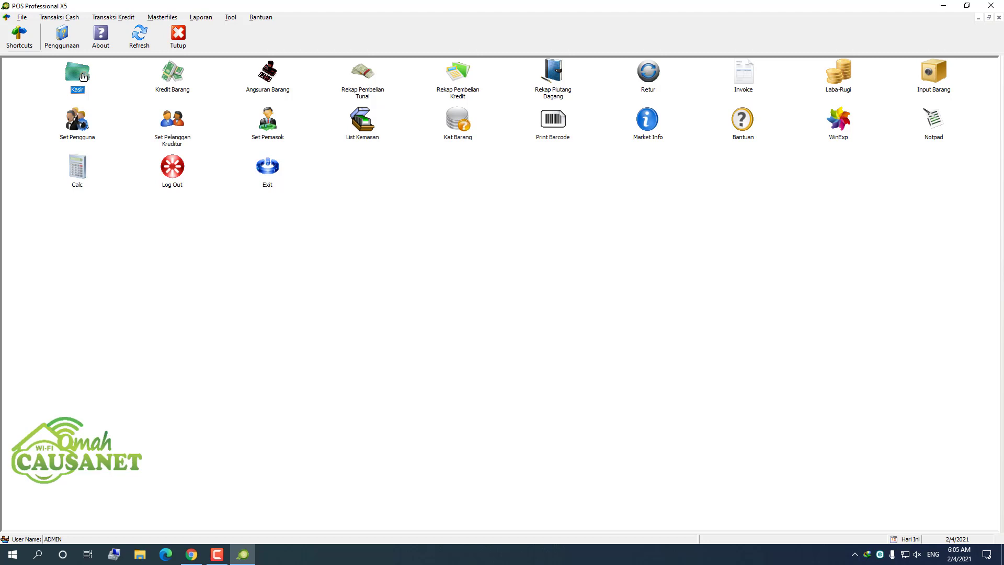
left_click(59, 17)
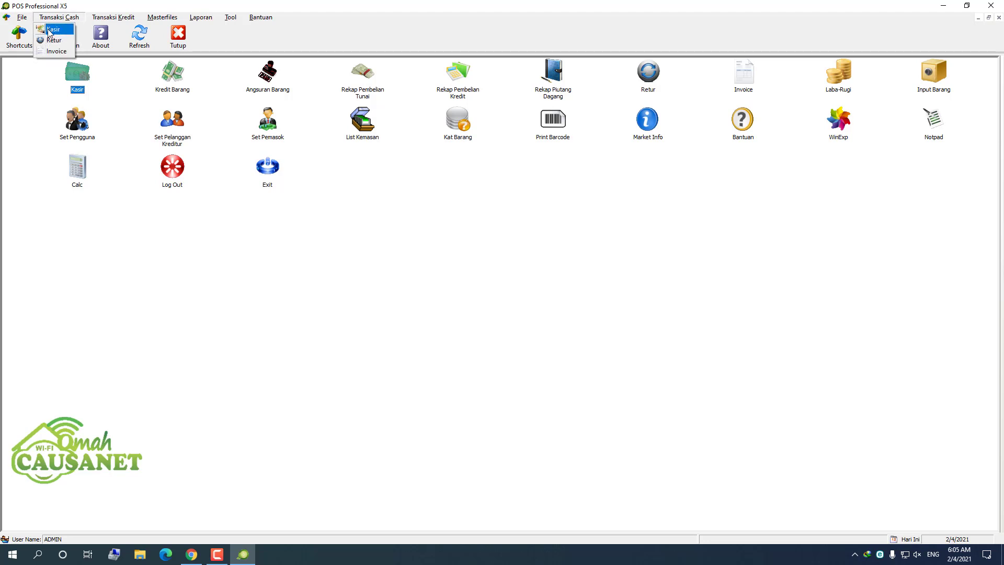
left_click(43, 100)
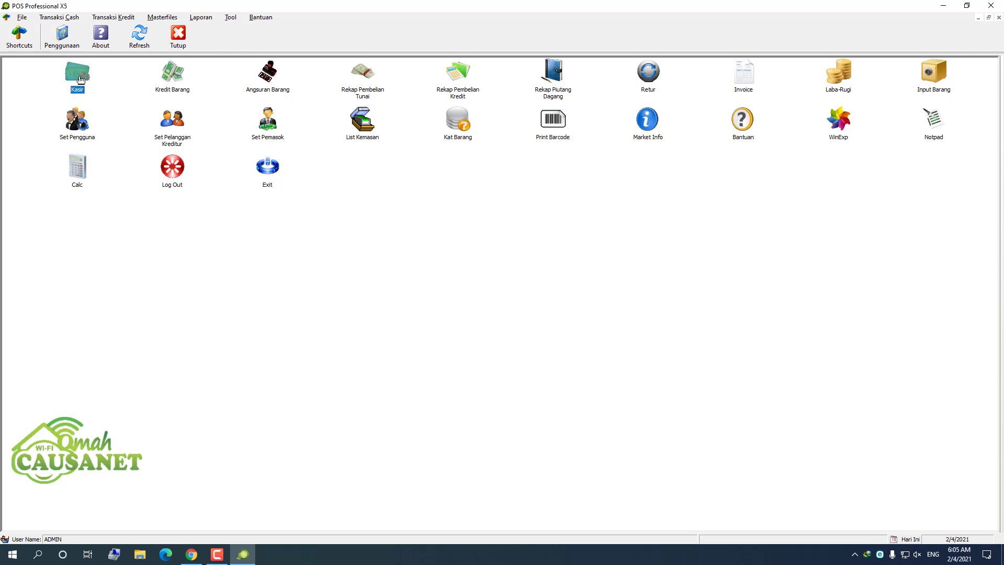
double_click(76, 77)
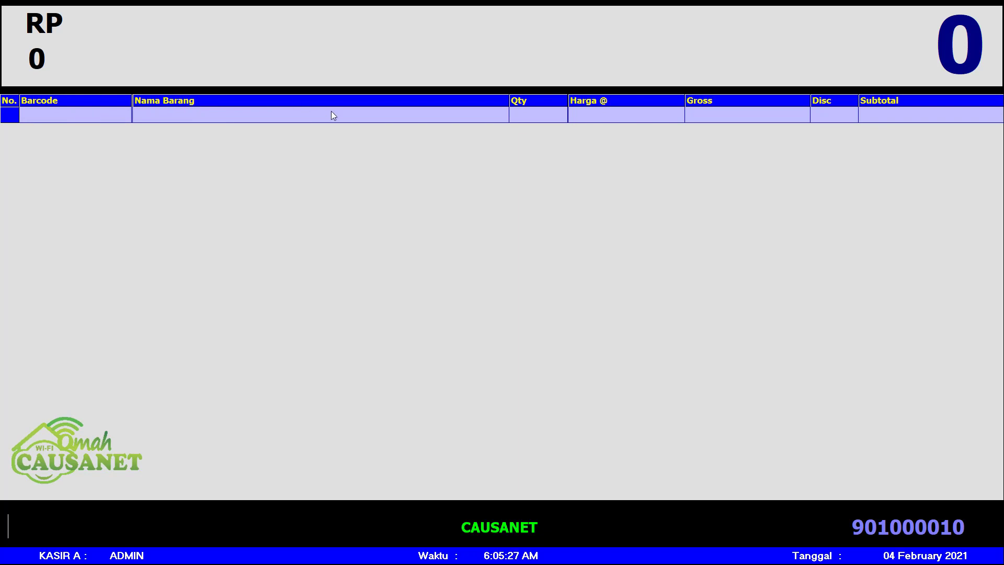
- Narrow the Nama Barang column, slightly widen Barcode, and expand the hidden Retail column before collapsing it again
left_click_drag(511, 110, 366, 115)
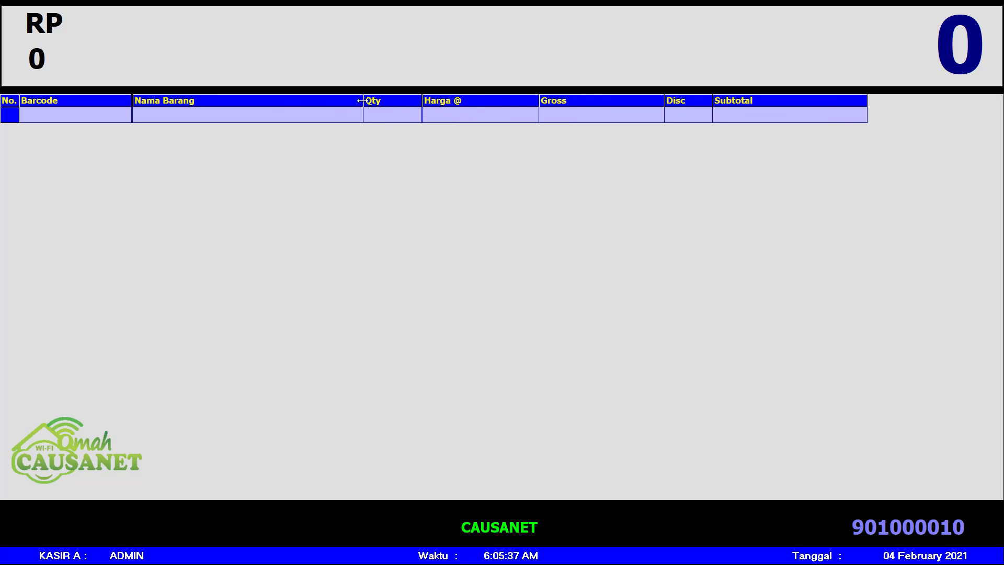
left_click_drag(362, 102, 394, 102)
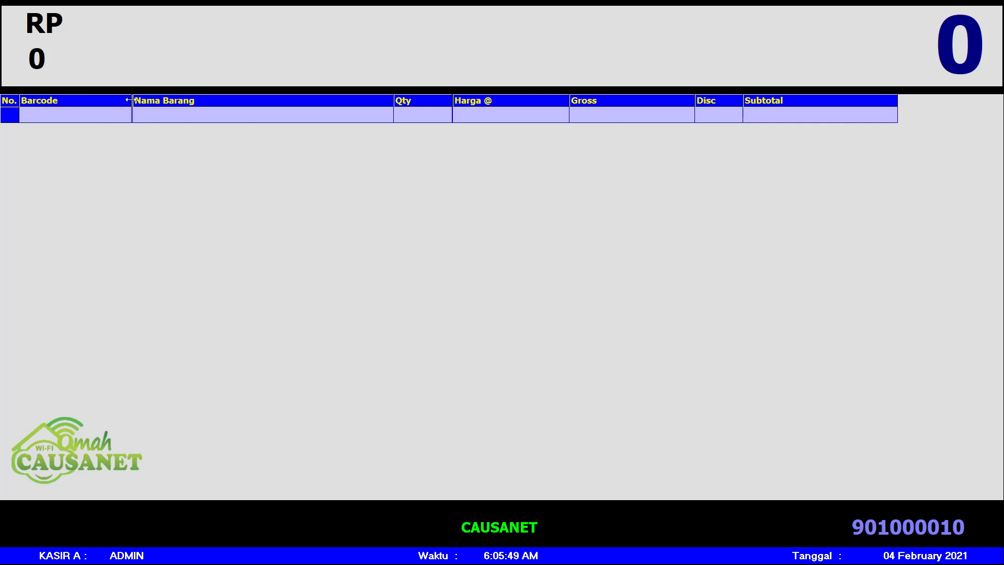
left_click_drag(133, 99, 200, 101)
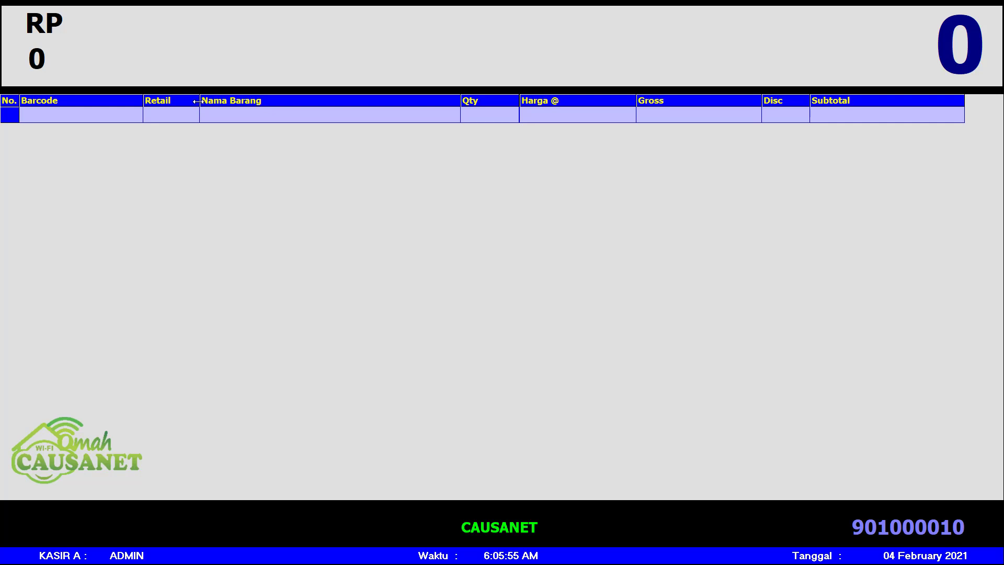
left_click_drag(199, 101, 141, 101)
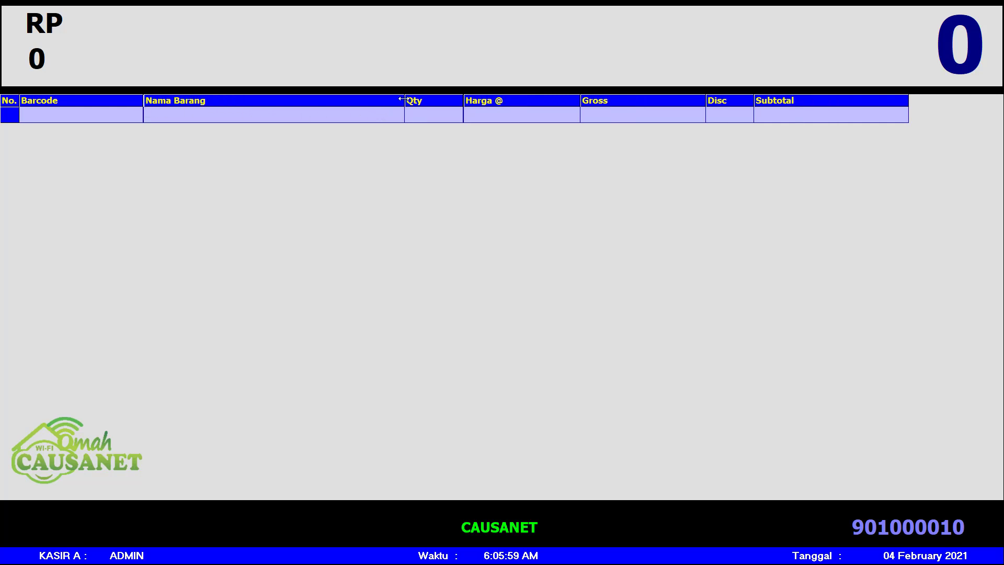
- Widen the Nama Barang, Qty, Harga @ and Disc columns until the grid fills the screen width and save the grid layout
left_click_drag(405, 101, 461, 99)
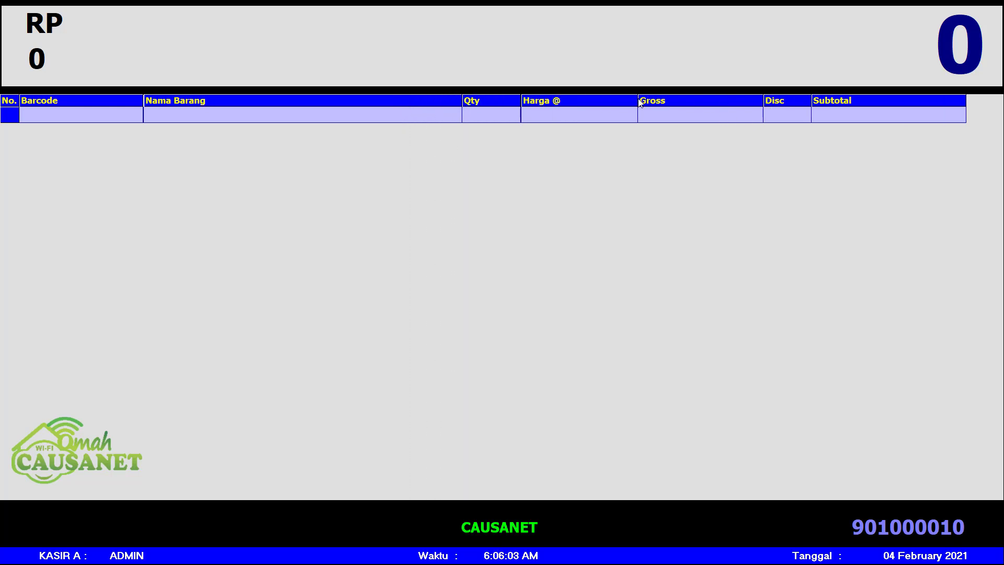
left_click_drag(638, 100, 645, 99)
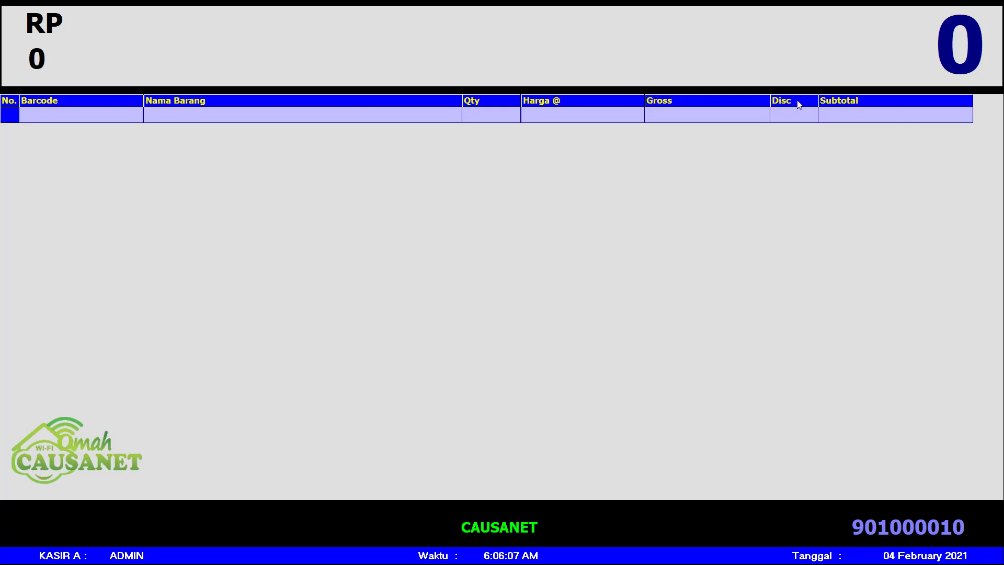
left_click_drag(818, 100, 822, 99)
mouse_move(521, 99)
left_mouse_down()
mouse_move(565, 101)
mouse_move(520, 104)
mouse_move(511, 116)
left_mouse_up()
mouse_move(520, 100)
left_mouse_down()
mouse_move(549, 101)
mouse_move(530, 101)
left_mouse_up()
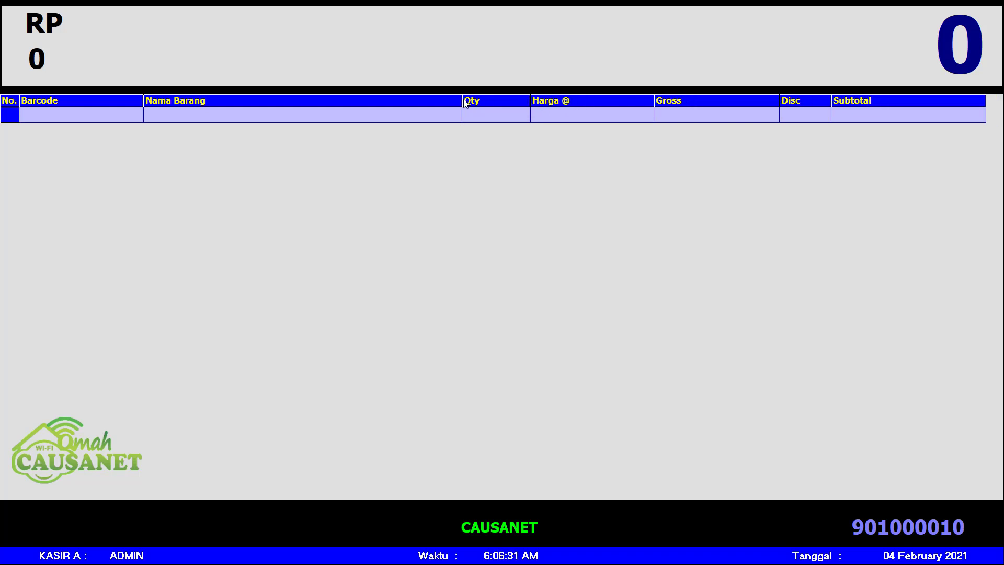
left_click_drag(460, 99, 486, 99)
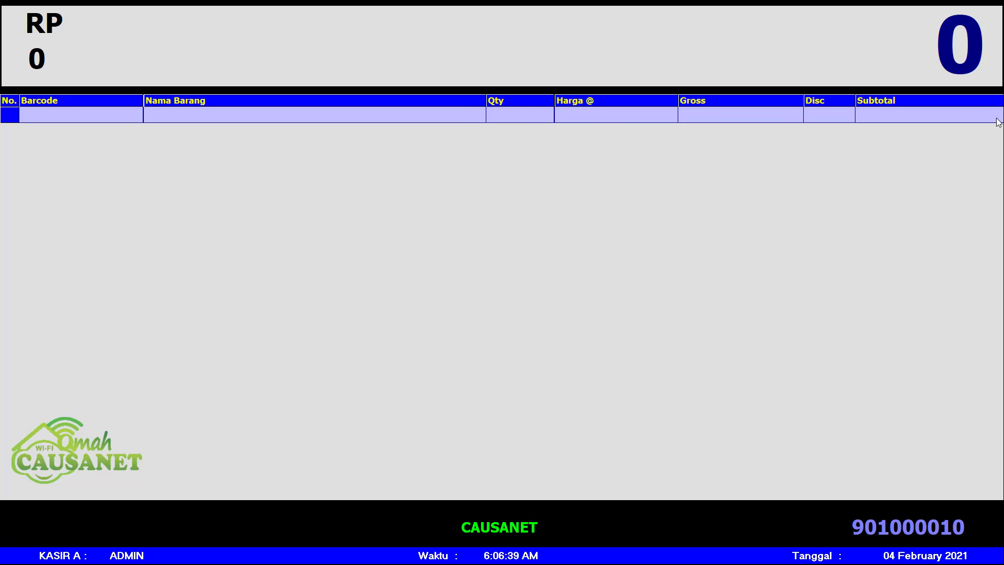
right_click(384, 104)
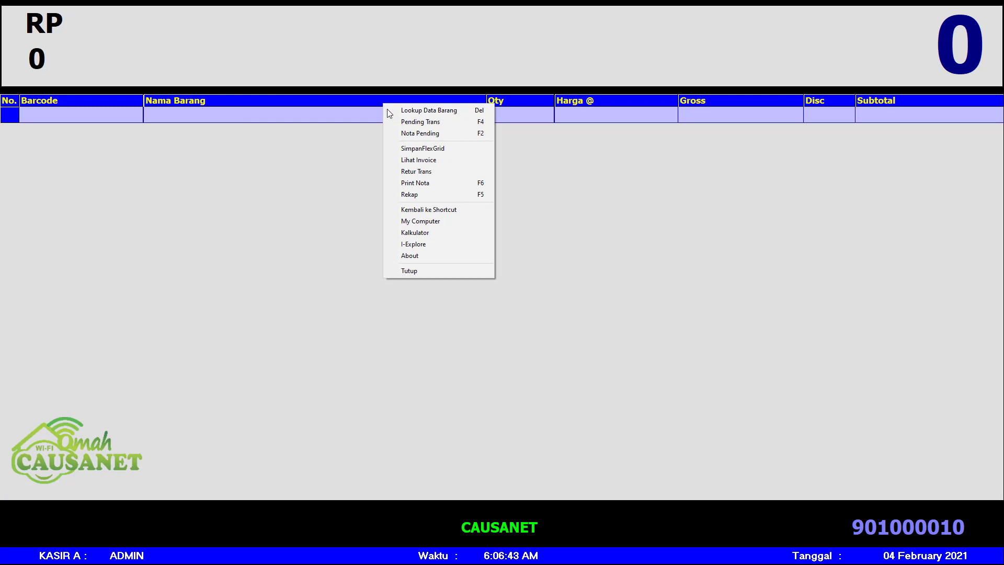
left_click(423, 150)
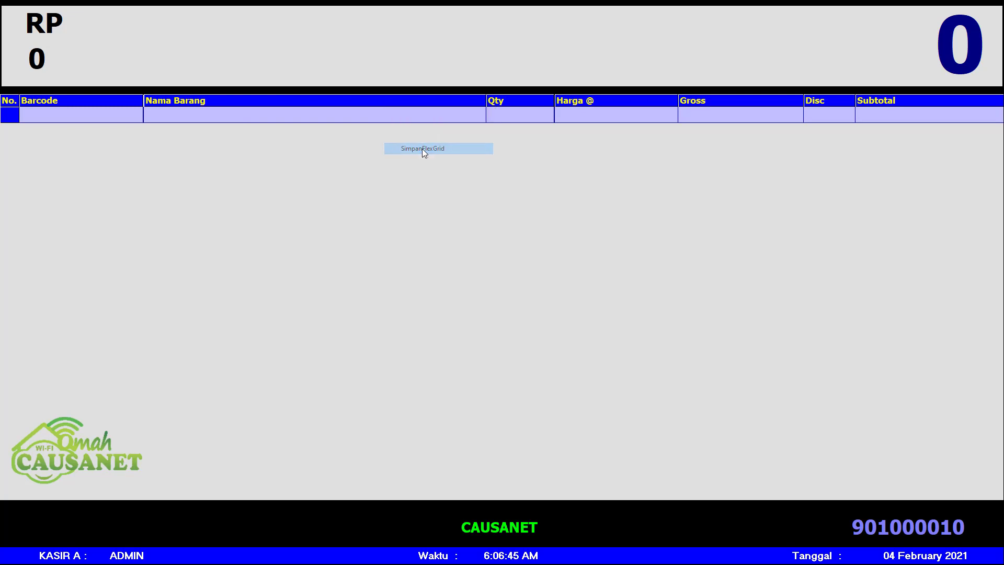
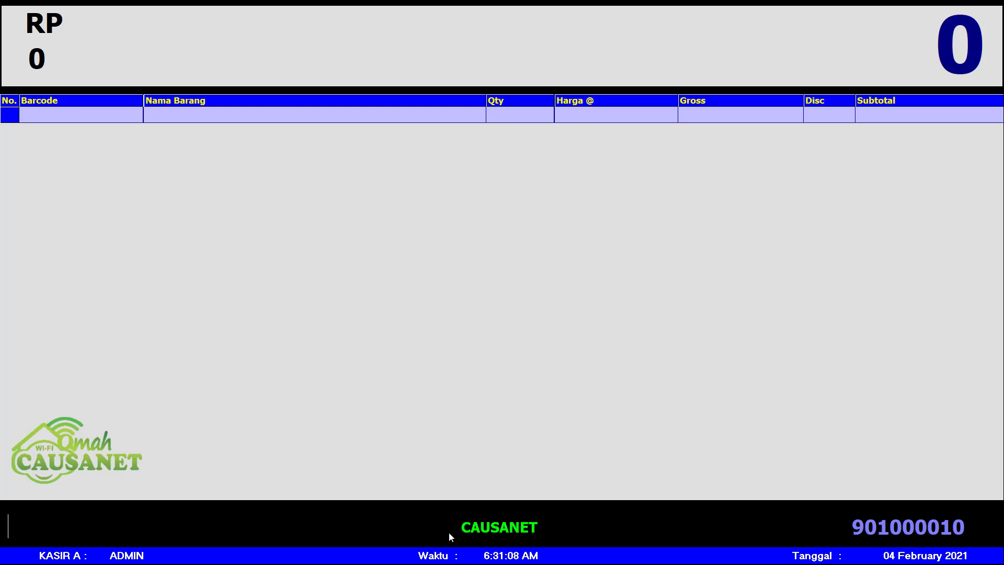
type("885397272205")
key("Return")
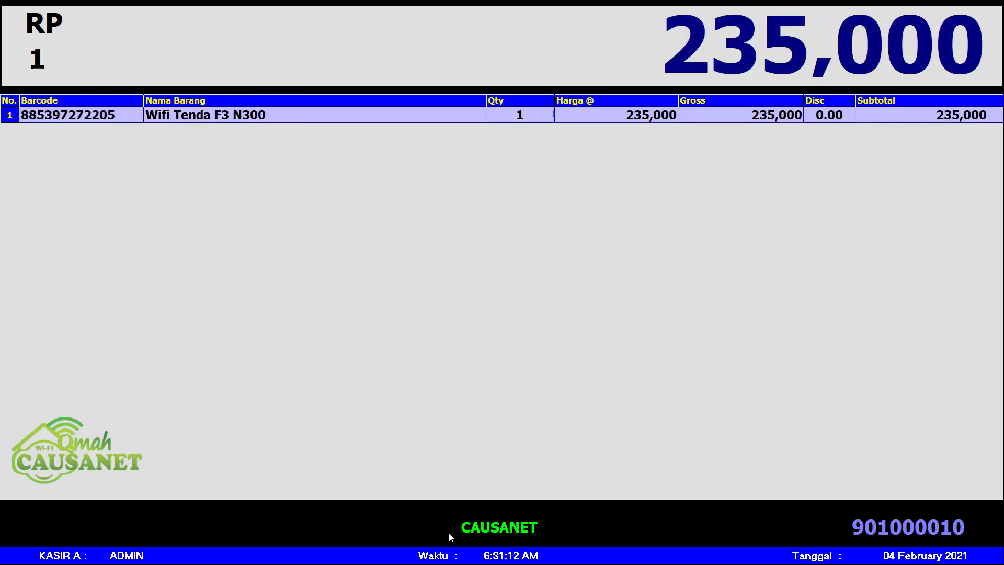
type("885397272205")
key("Return")
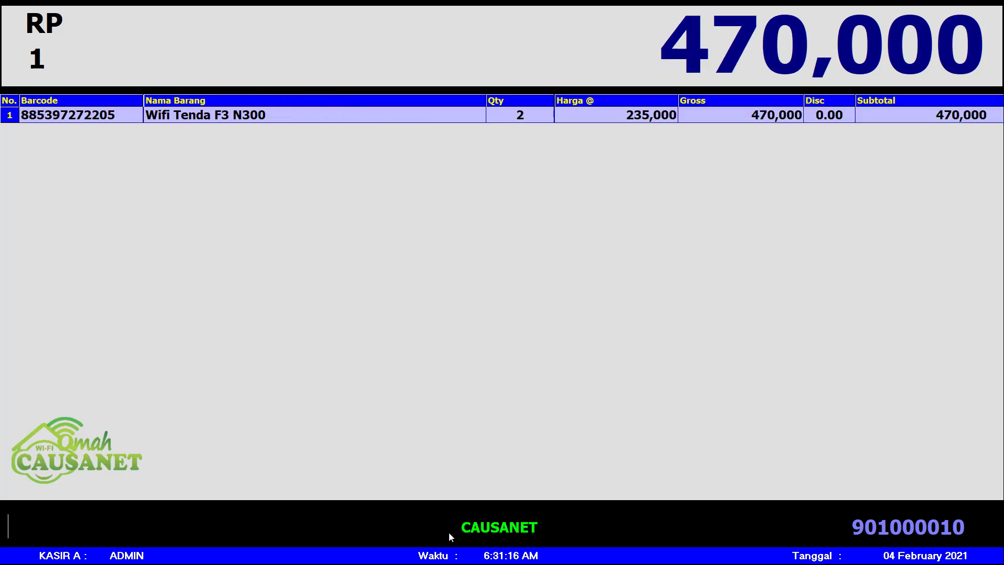
type("885397272205")
key("Return")
type("885397272205")
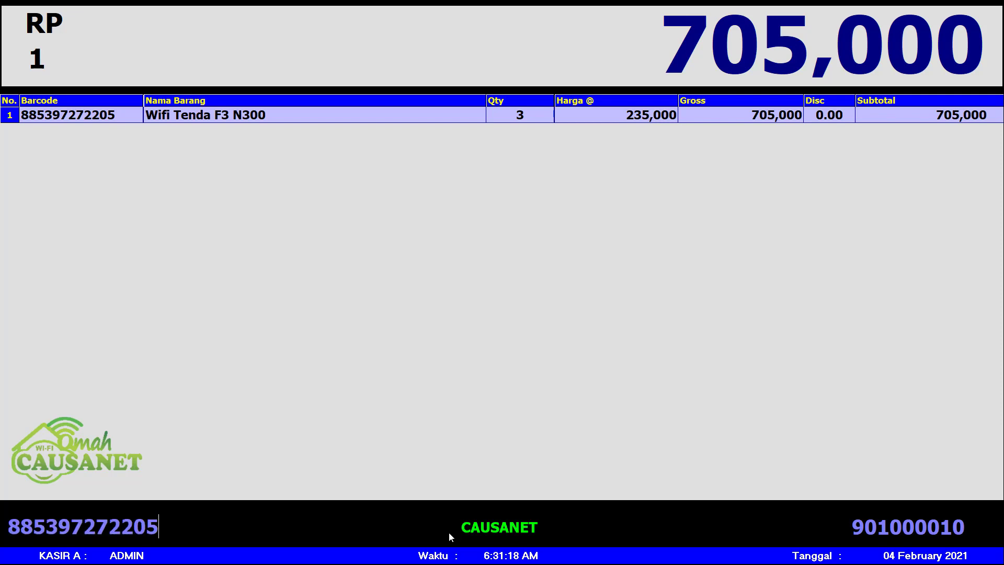
key("Return")
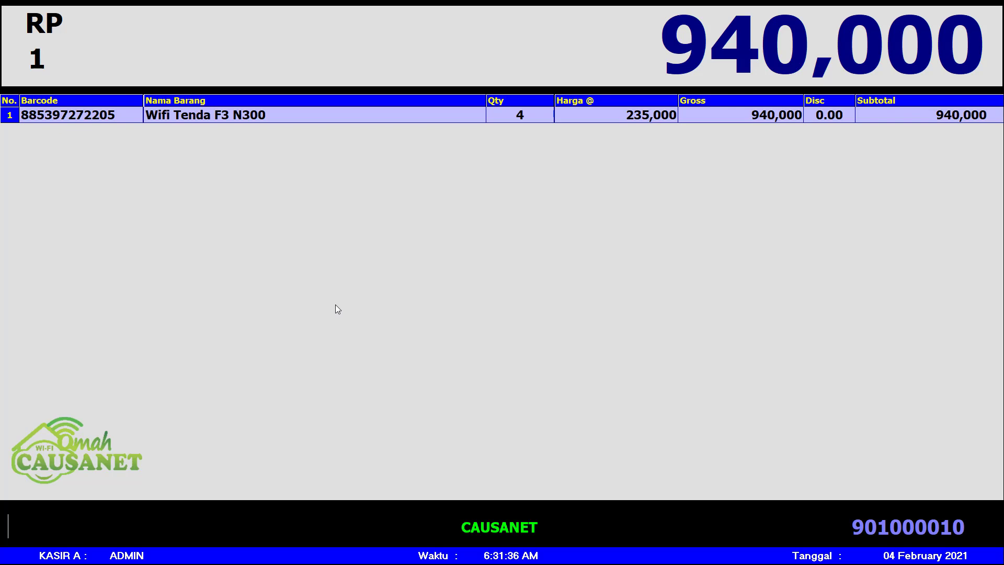
type("20")
key("asterisk")
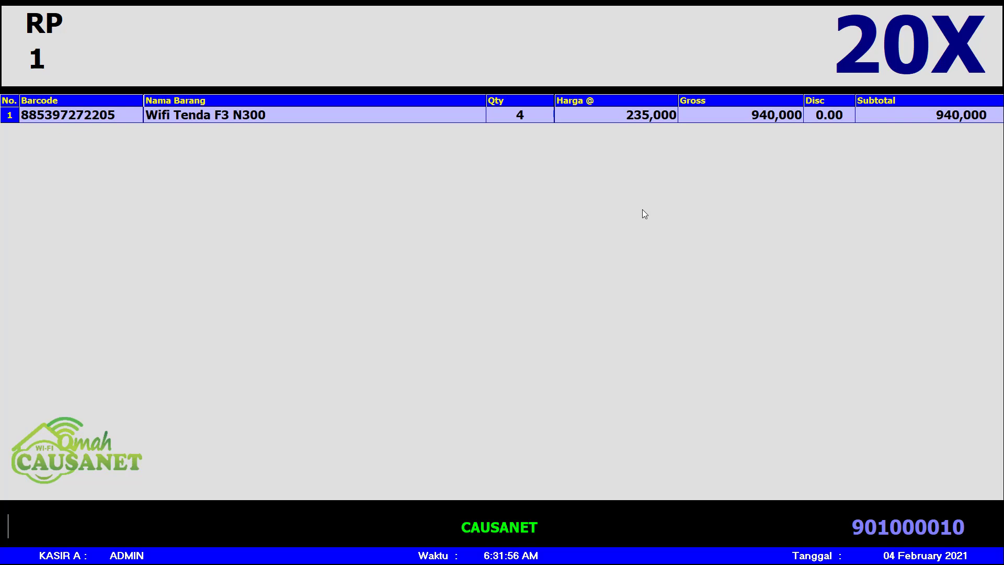
type("885397272205")
key("Return")
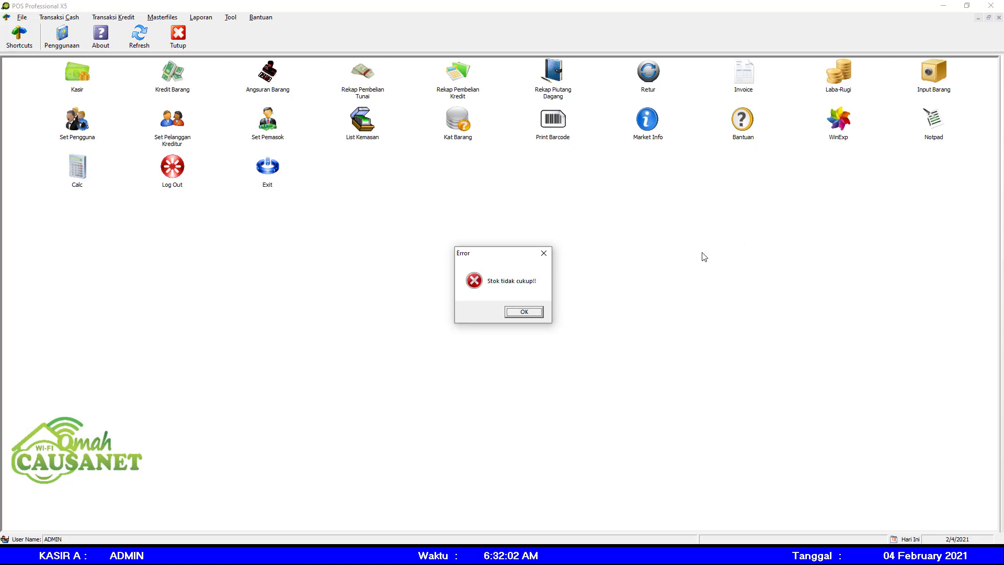
left_click(523, 312)
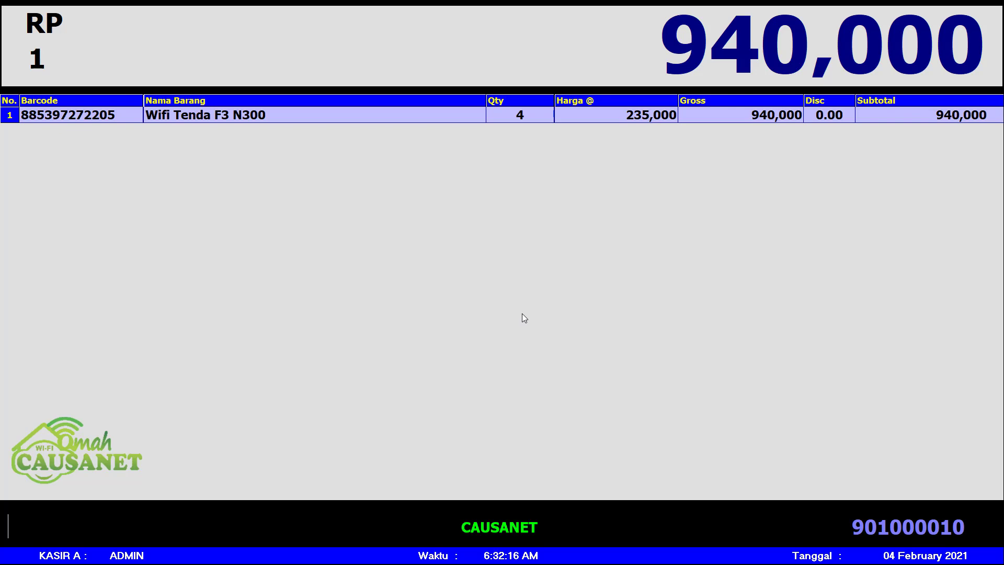
- Open the item lookup list twice, moving its window away from the sale line, and close it each time
key("F1")
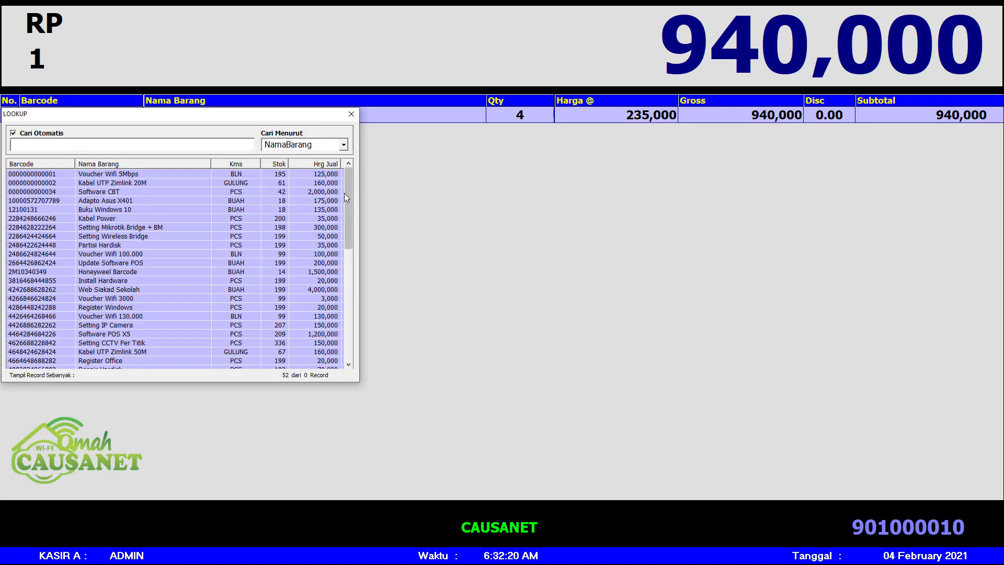
left_click_drag(133, 126, 379, 172)
left_click(597, 162)
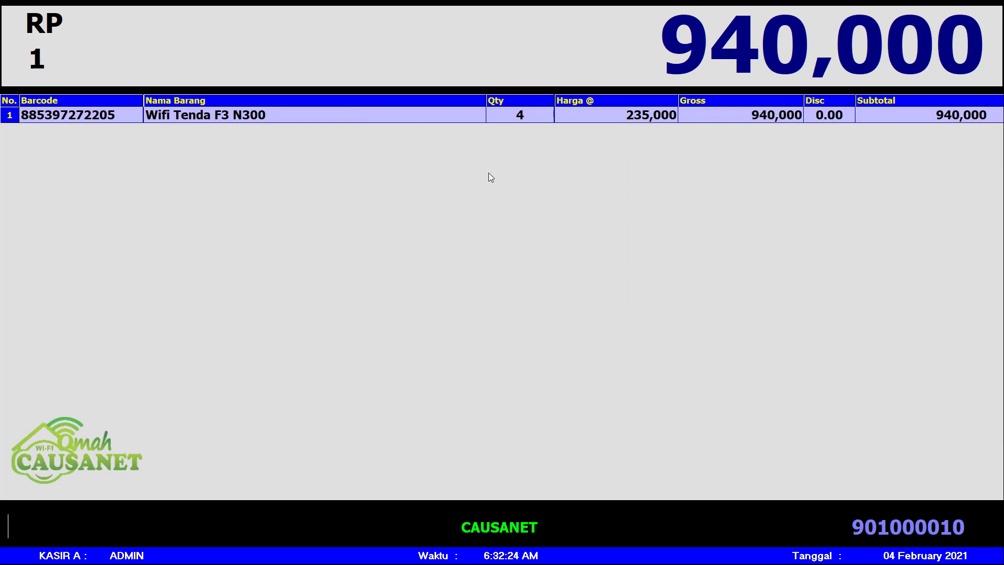
right_click(489, 173)
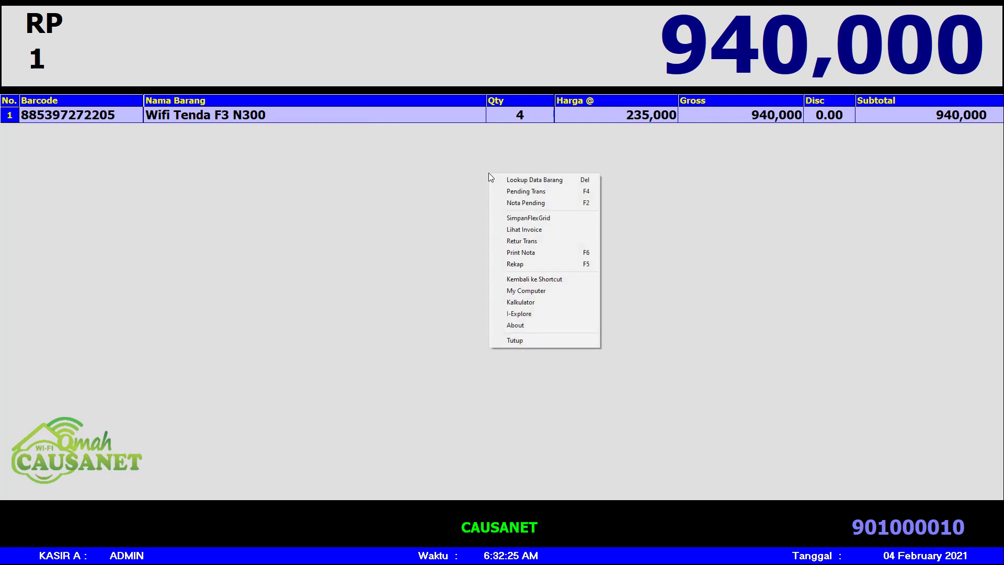
left_click(525, 183)
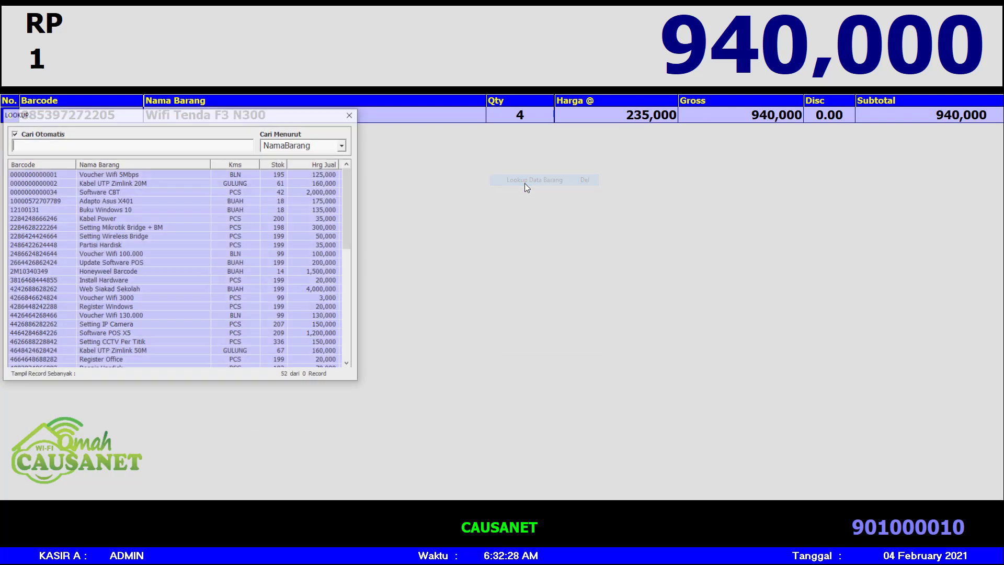
left_click_drag(206, 114, 322, 146)
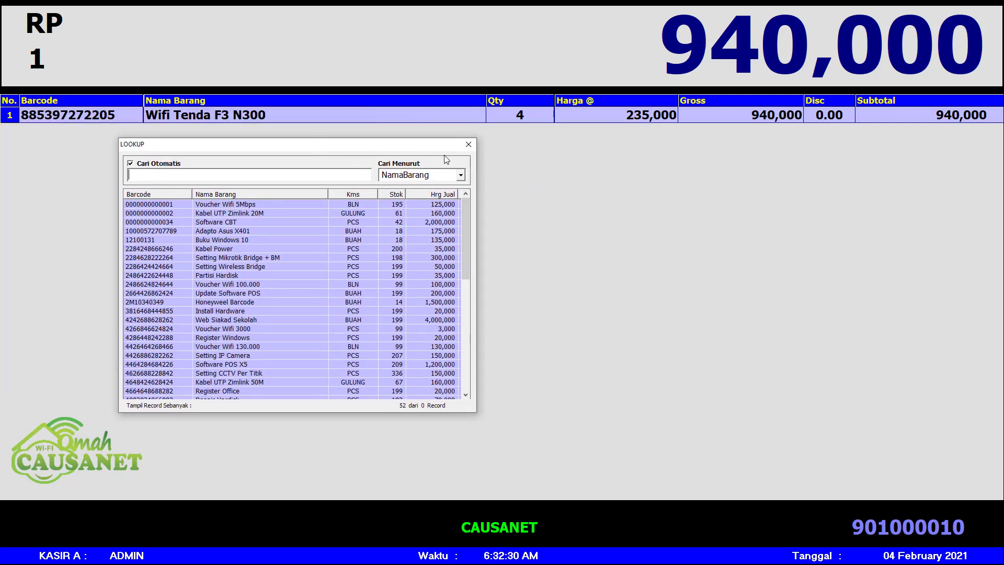
left_click(466, 146)
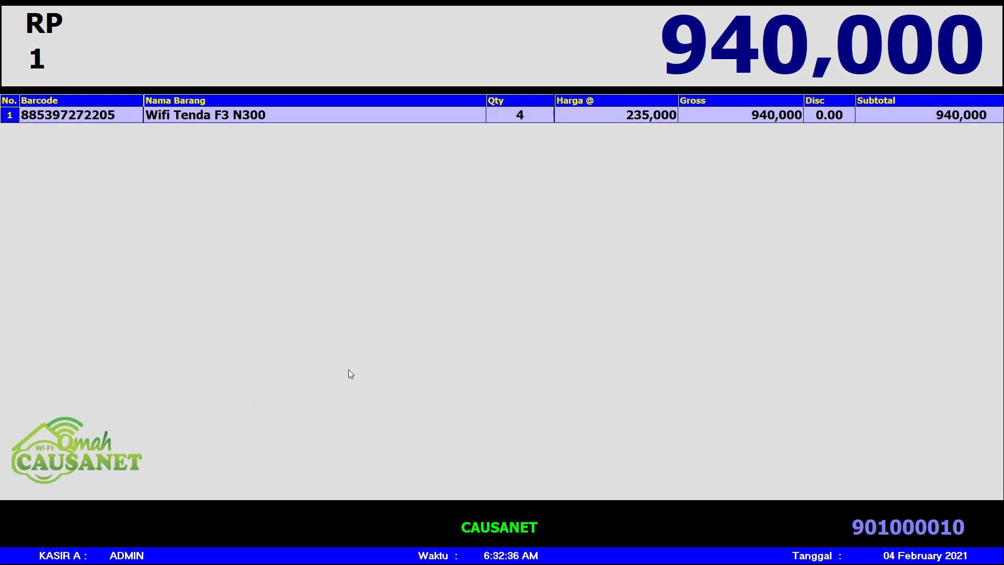
- Open the item lookup list, move its window to the middle, scan the listed items, barcodes and prices, and close it
key("F1")
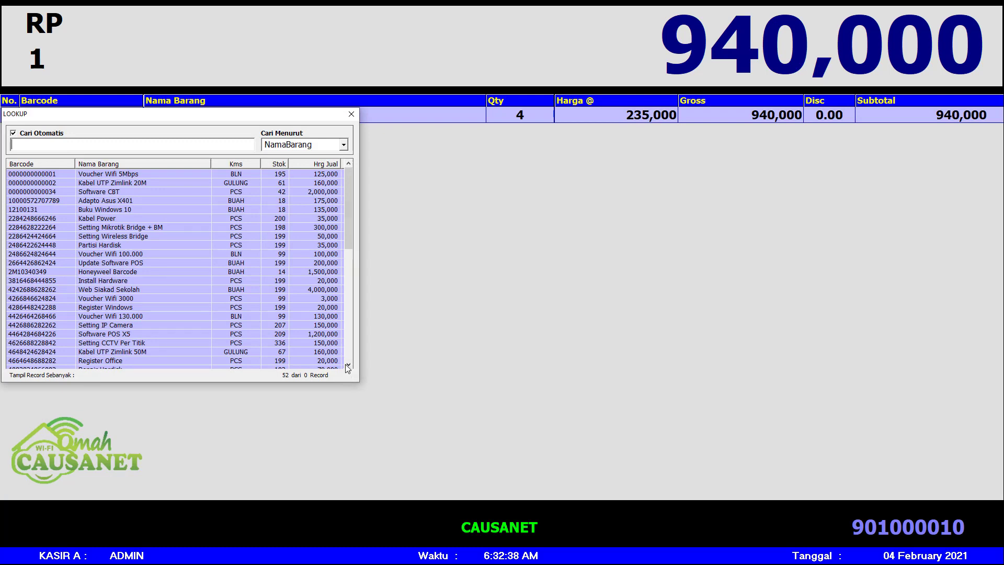
left_click_drag(90, 114, 286, 168)
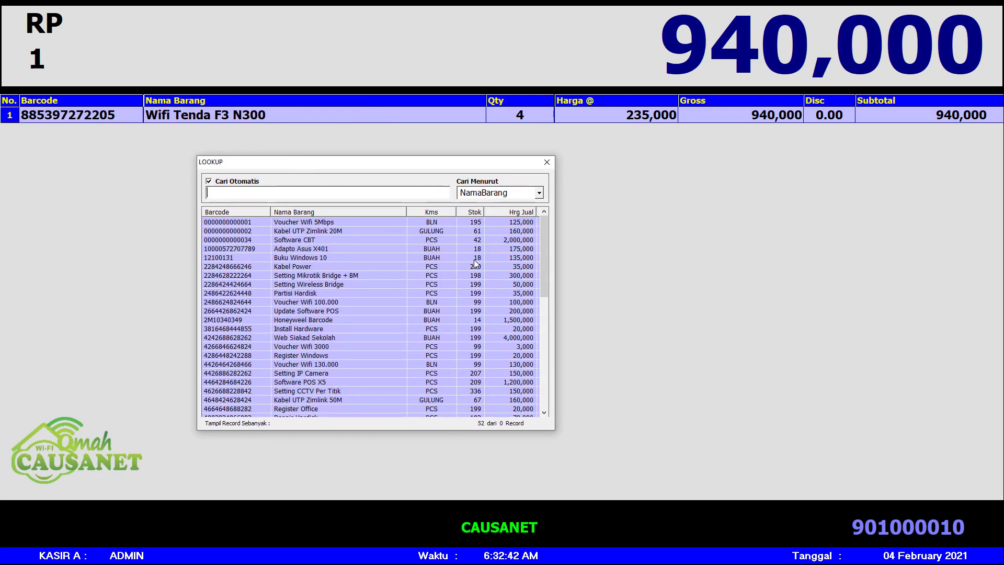
scroll(476, 264, "down", 1)
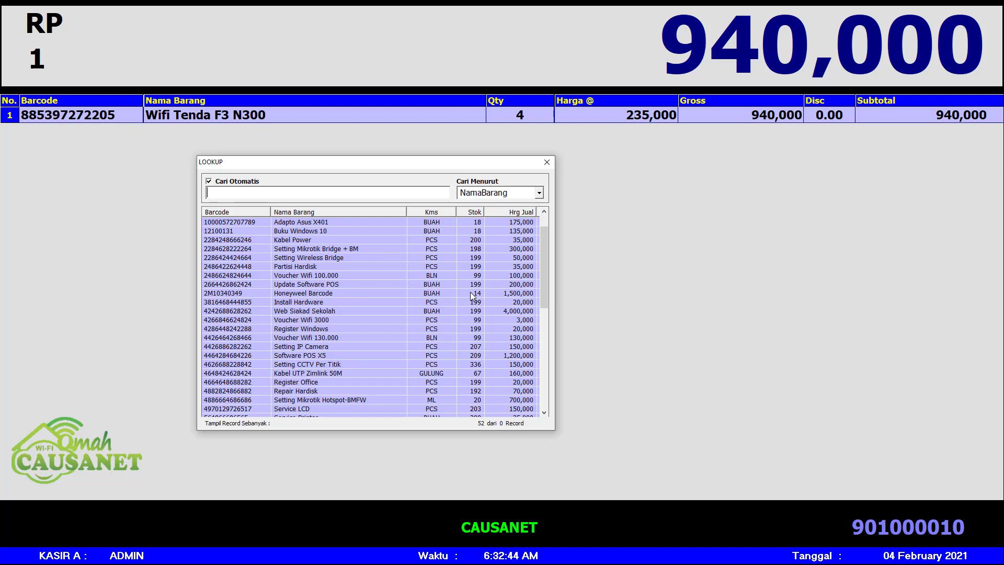
scroll(481, 258, "up", 1)
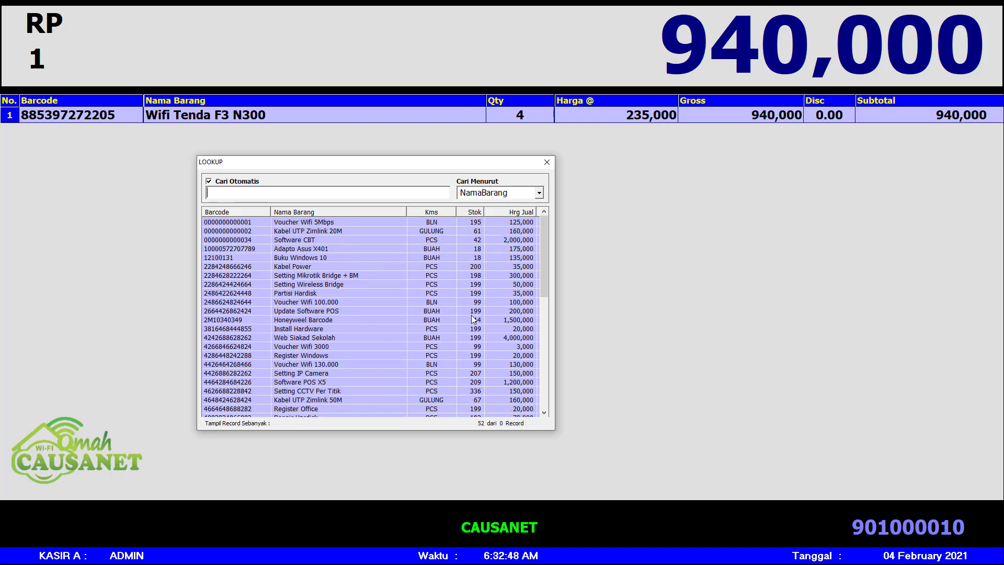
scroll(379, 332, "down", 1)
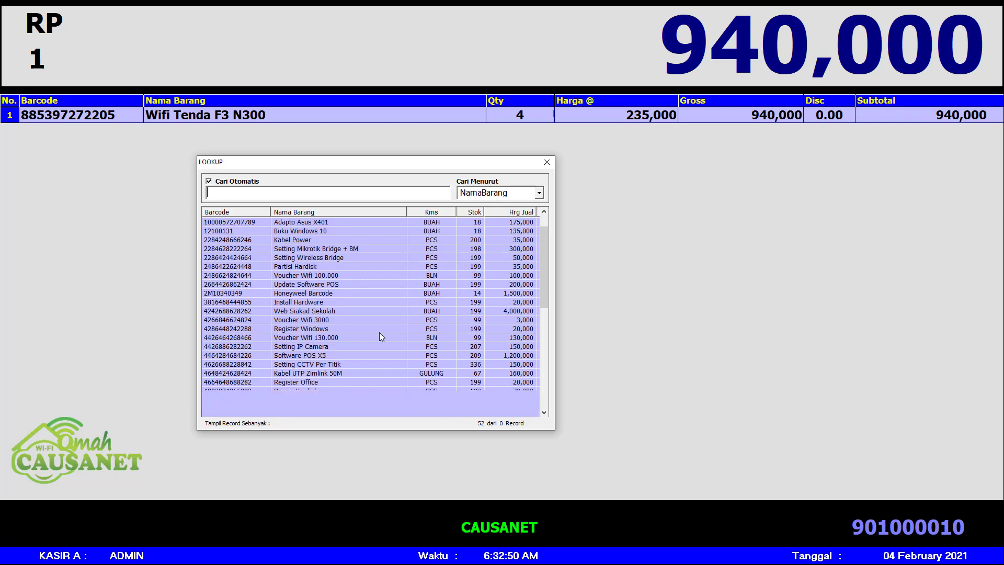
scroll(380, 335, "up", 1)
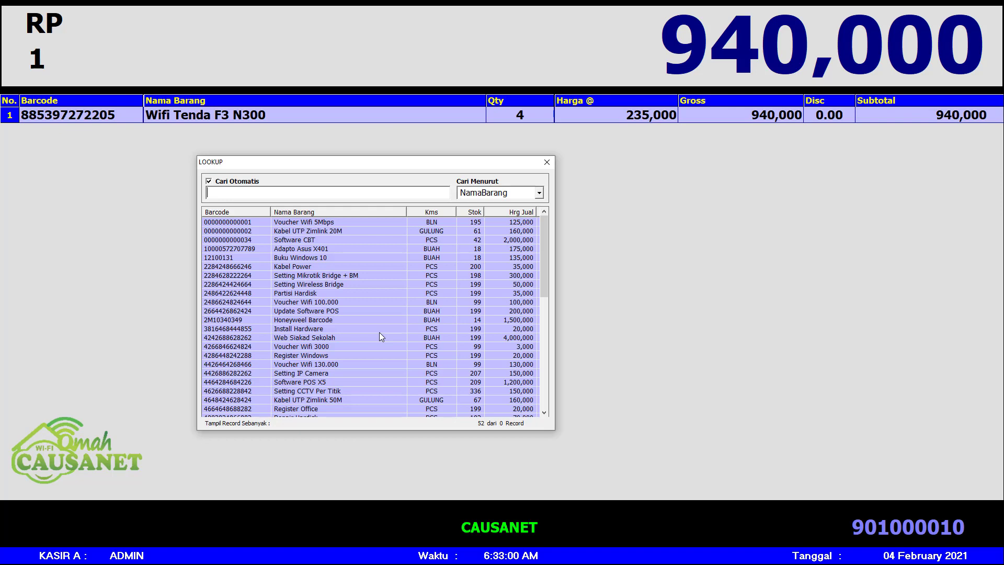
scroll(384, 327, "down", 8)
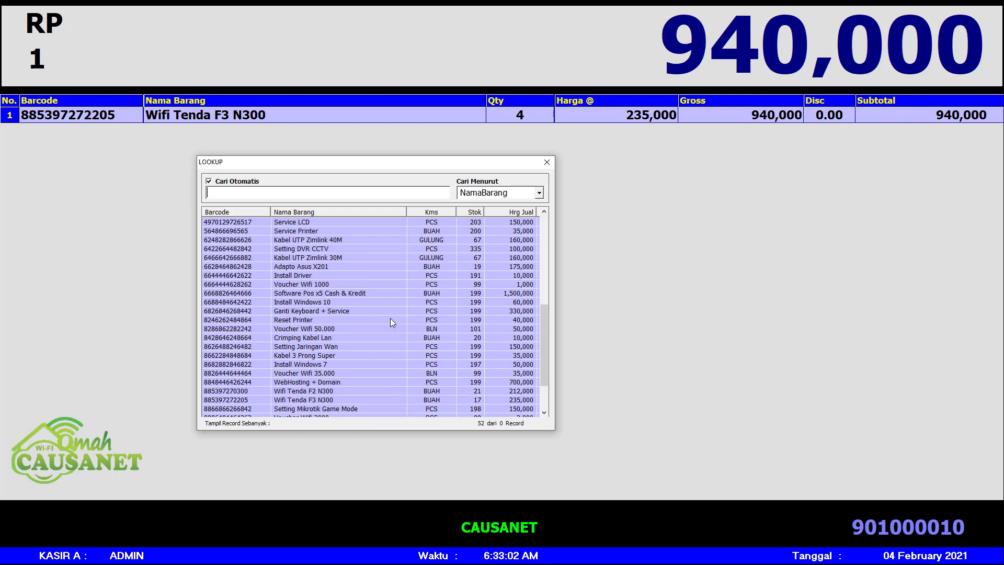
scroll(391, 319, "down", 2)
left_click(546, 162)
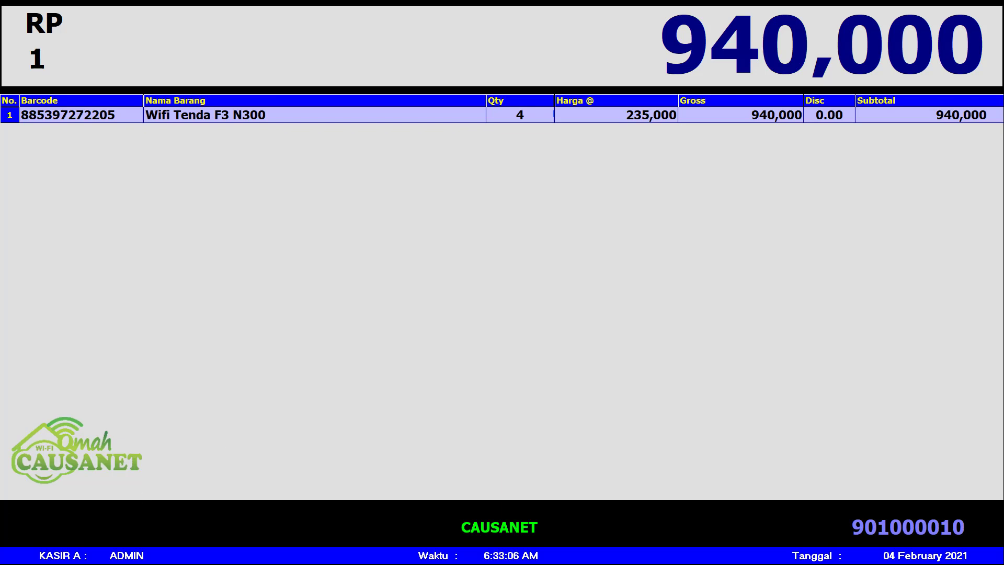
type("10")
key("asterisk")
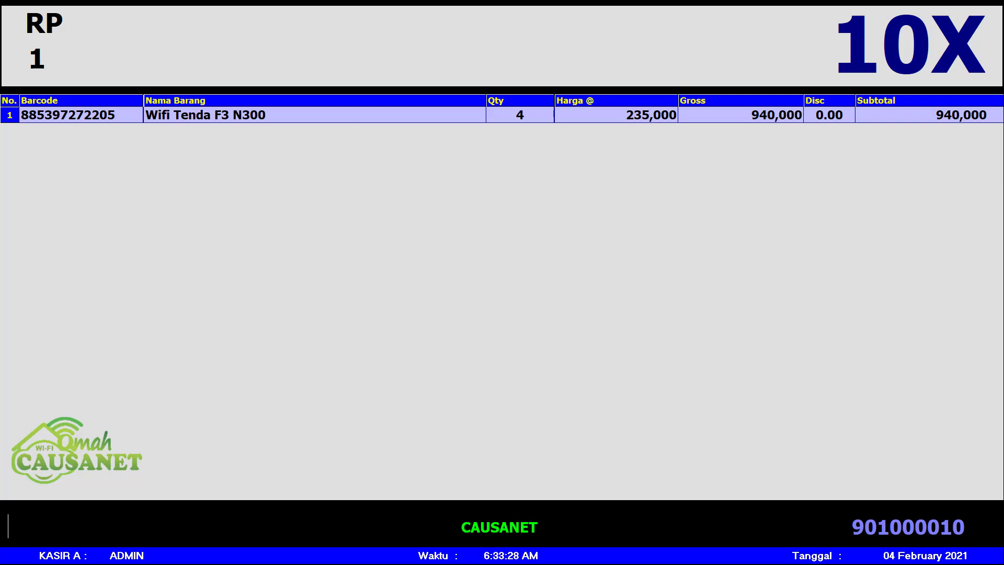
type("885397272205")
key("Return")
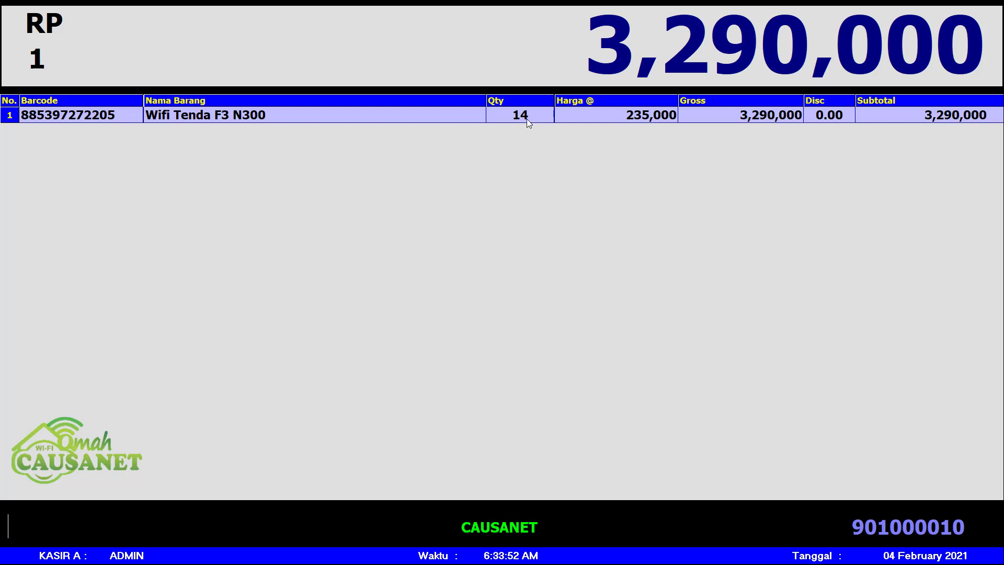
type("20")
key("asterisk")
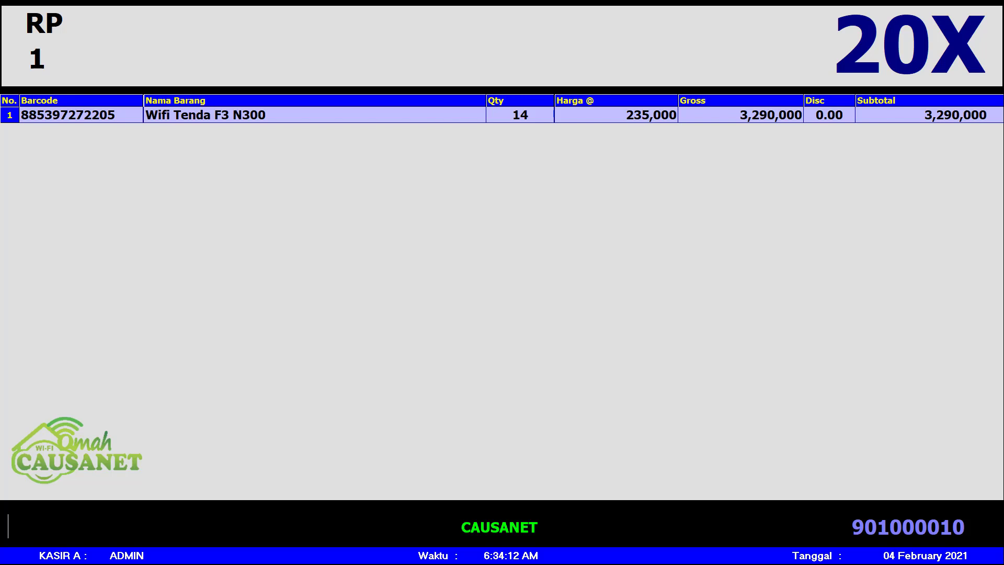
type("8866866266842")
key("Return")
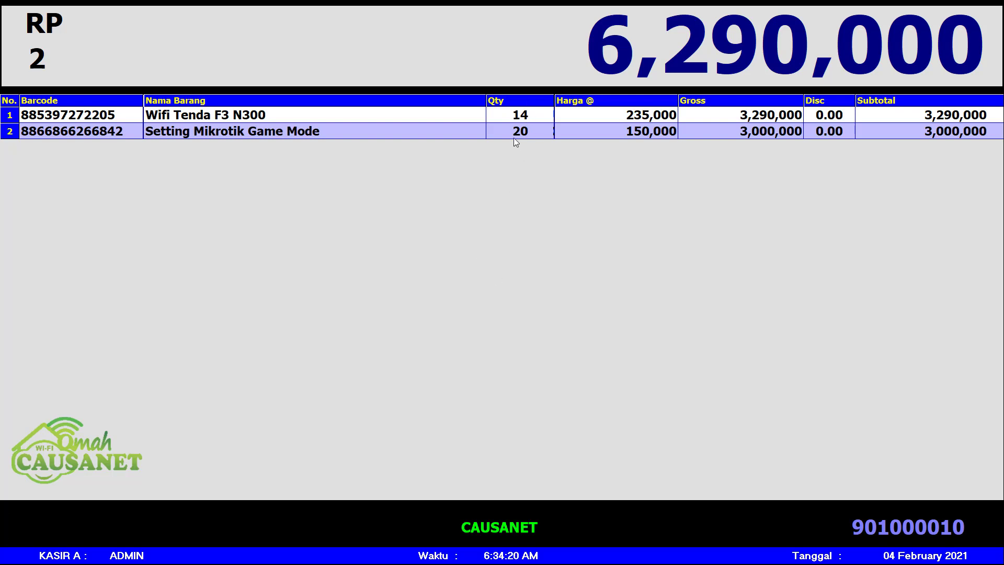
- Switch the row selection back and forth between the two sale lines, ending on Setting Mikrotik Game Mode
left_click(514, 117)
left_click(514, 131)
left_click(519, 135)
key("Up")
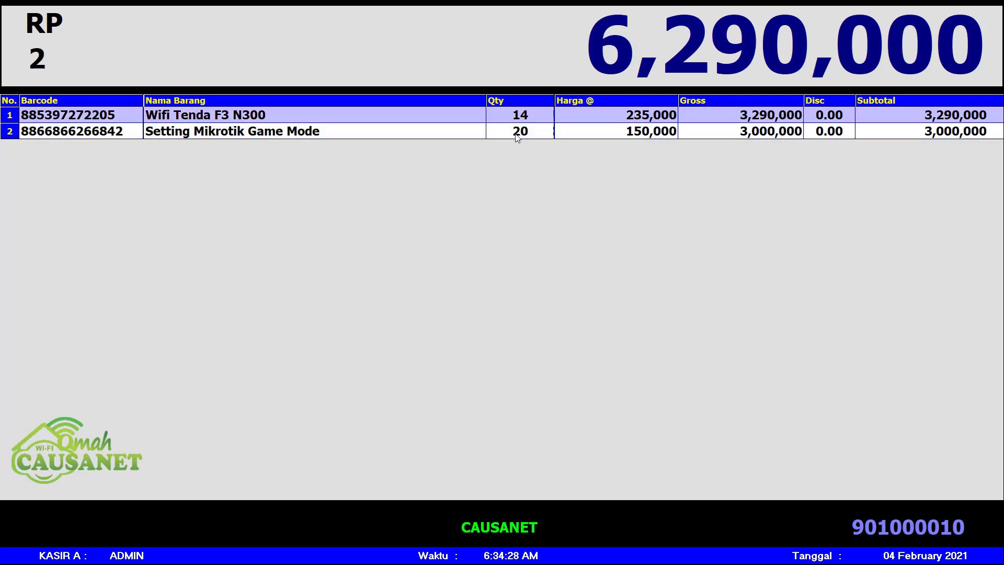
key("Down")
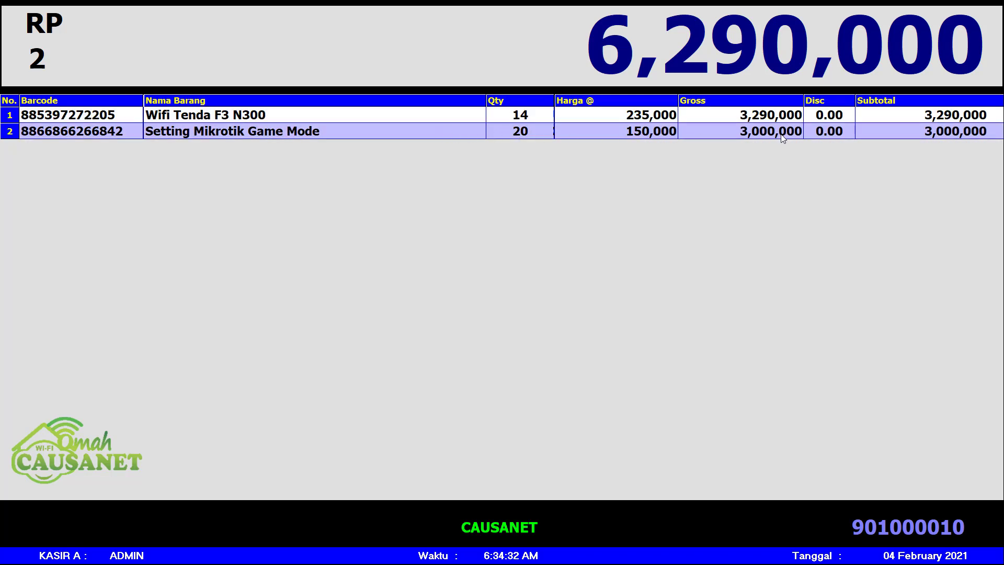
key("Up")
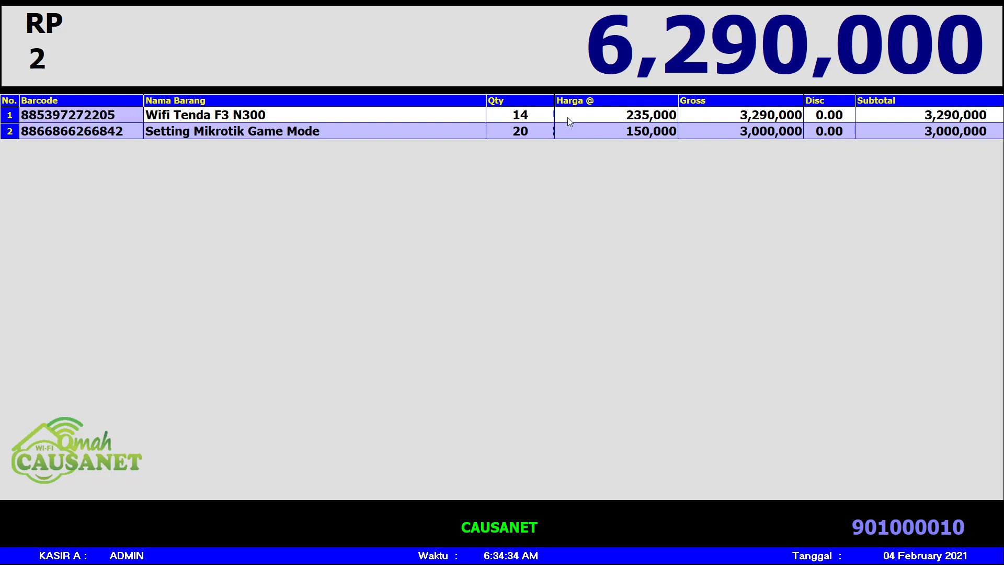
key("Down")
key("Up")
key("Down")
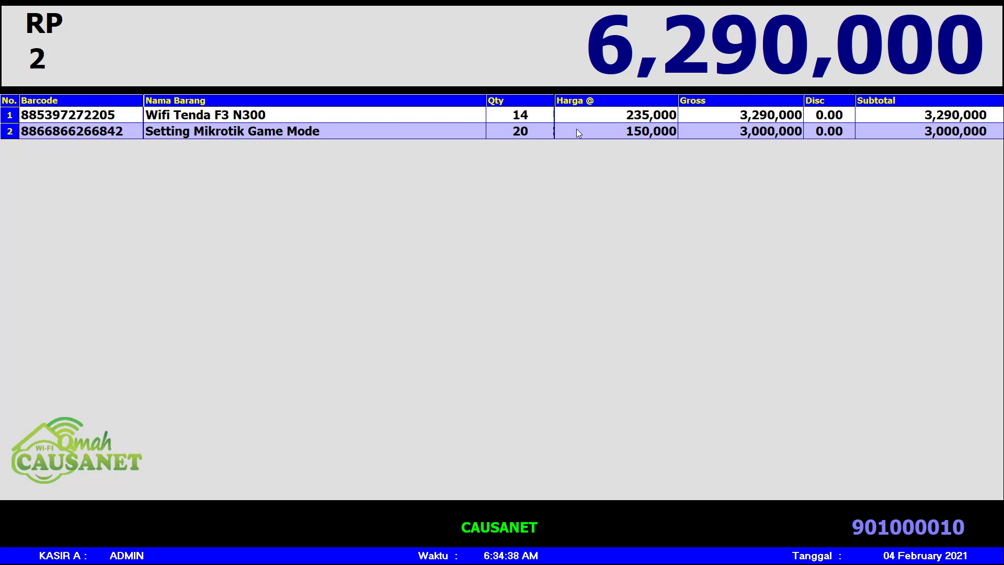
- Subtract 2 units from the Setting Mikrotik Game Mode sale line
key("Return")
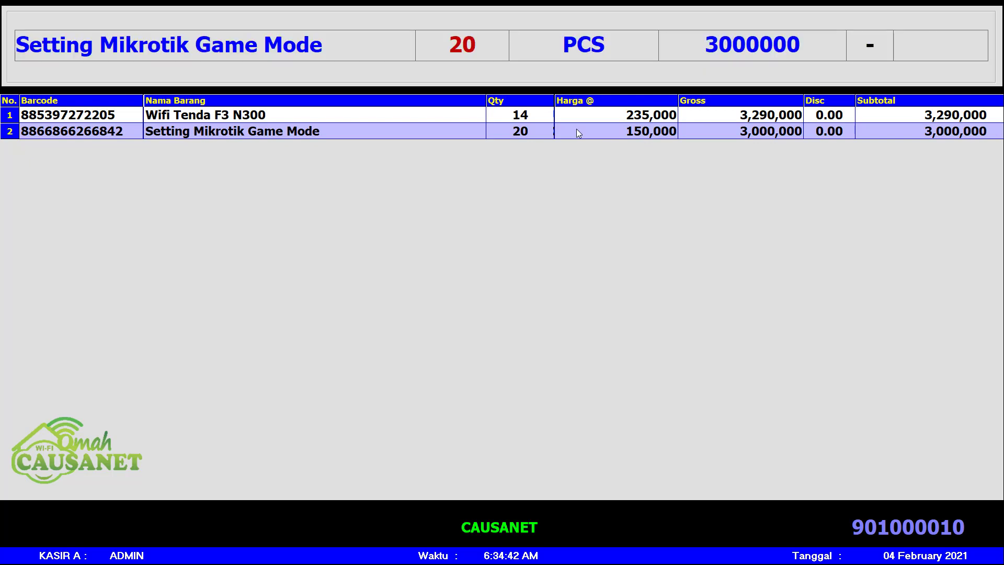
type("20")
key("BackSpace")
key("BackSpace")
type("2")
key("Return")
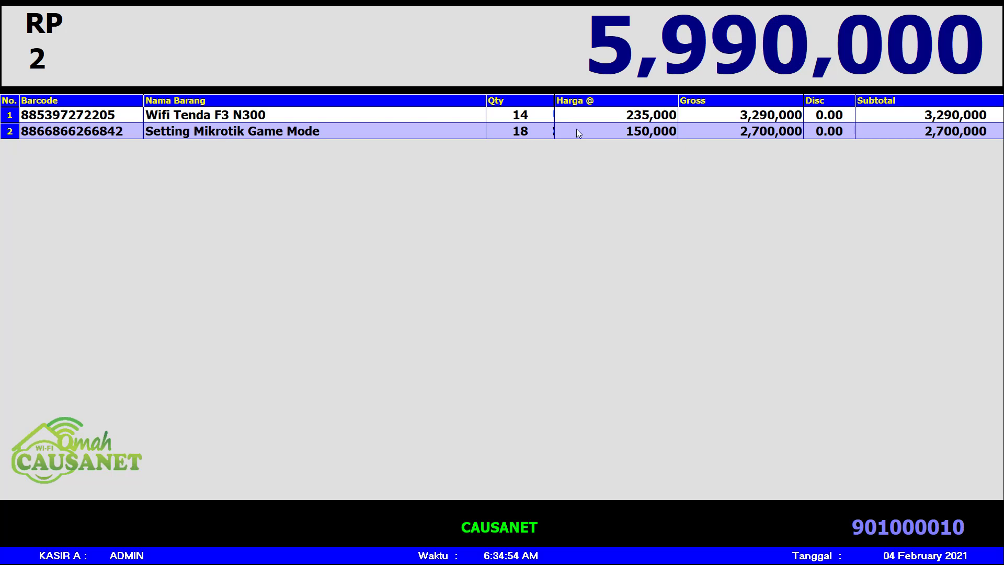
- Empty the sale by subtracting 18 units from Setting Mikrotik Game Mode and 14 units from Wifi Tenda F3 N300
key("minus")
type("18")
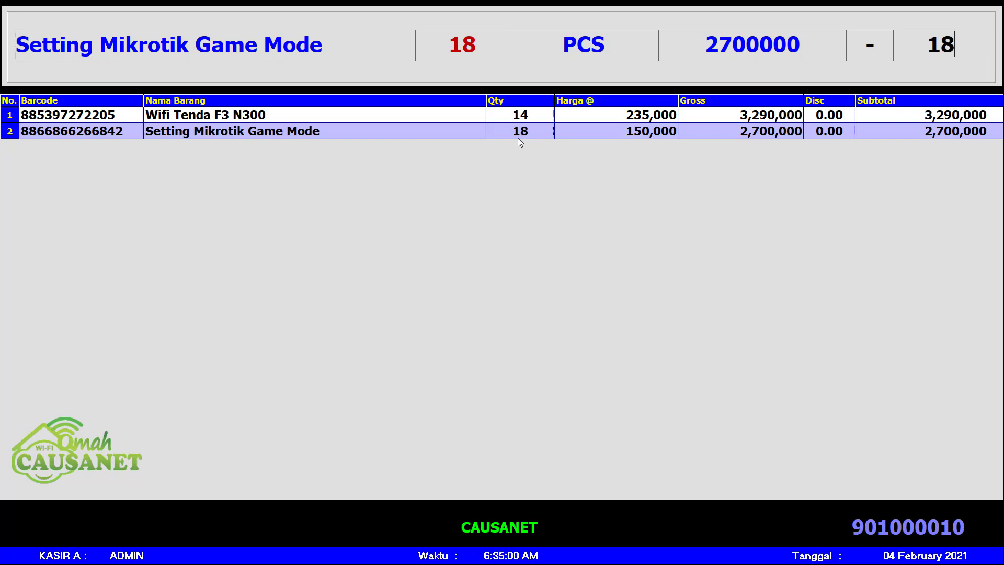
key("Return")
type("1")
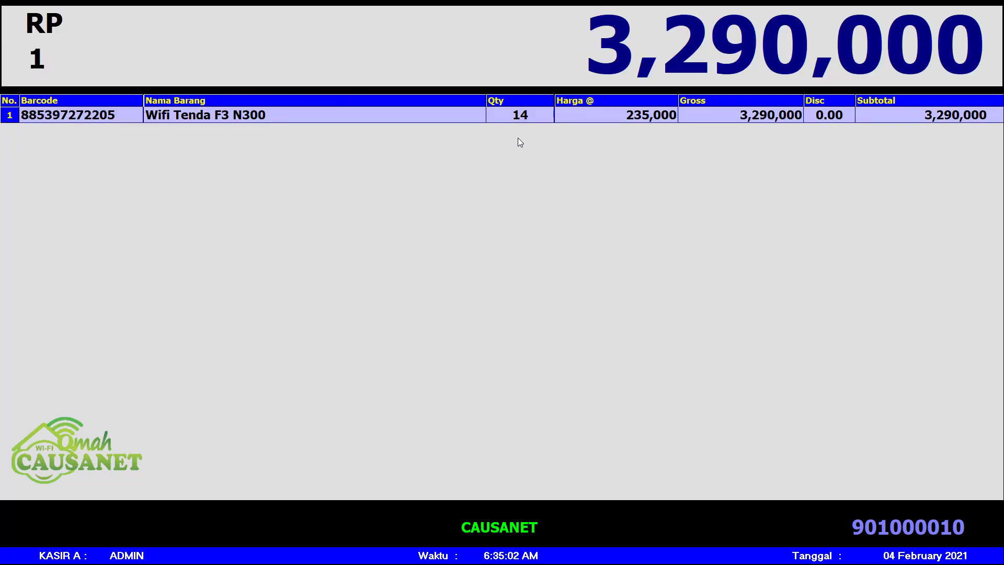
key("Return")
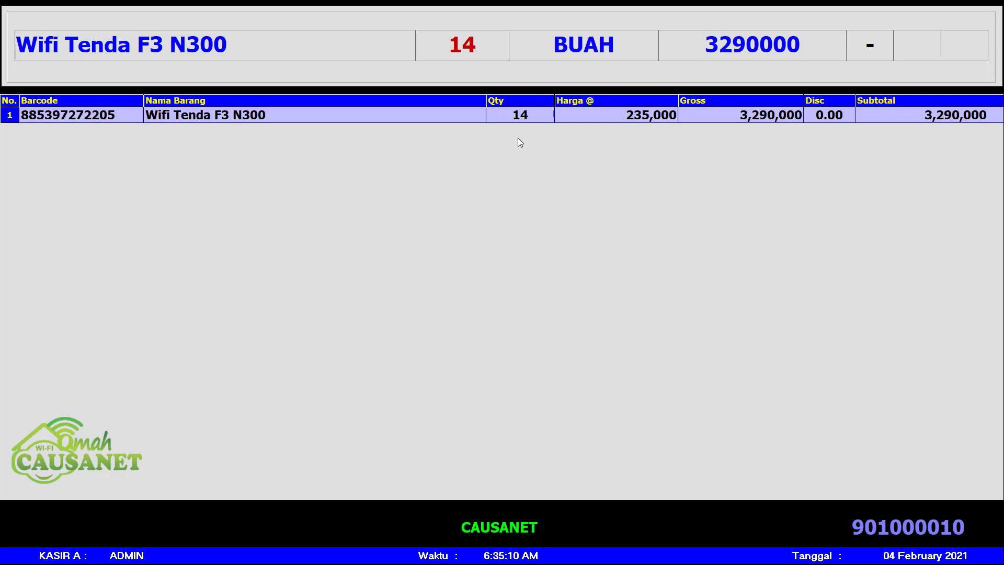
type("14")
key("Return")
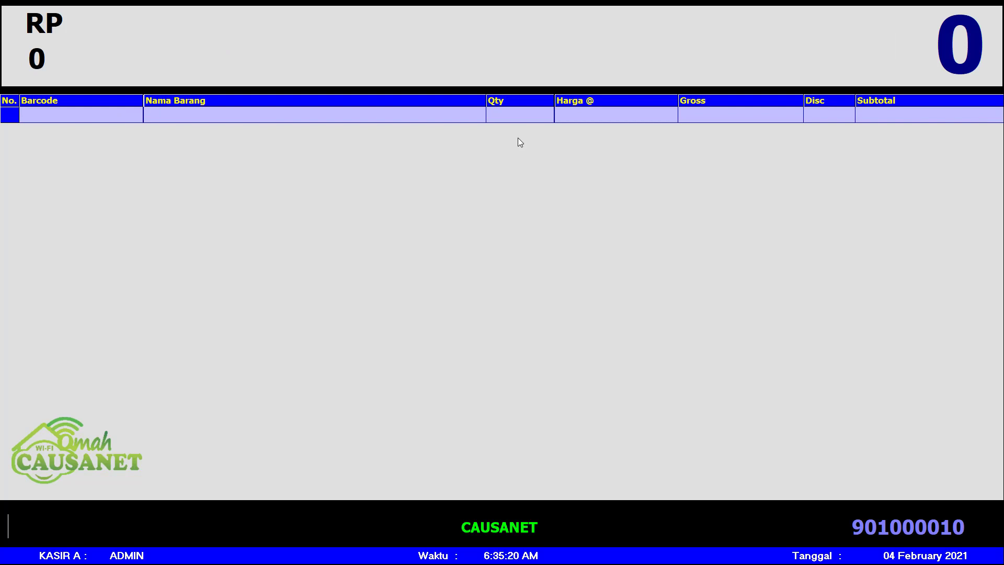
- Add one Voucher Wifi 5Mbps to the empty sale by picking it from the item lookup list
key("F1")
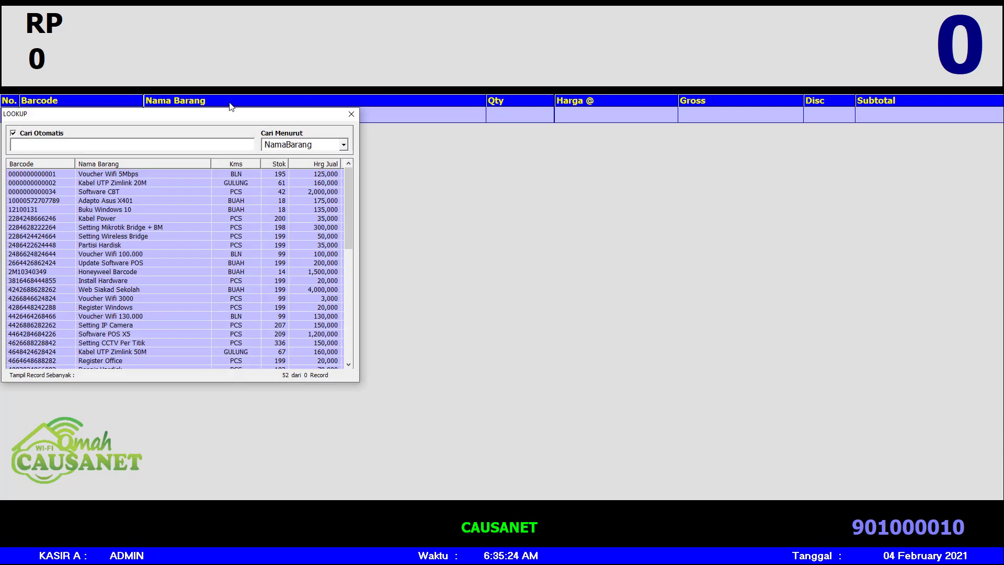
key("Escape")
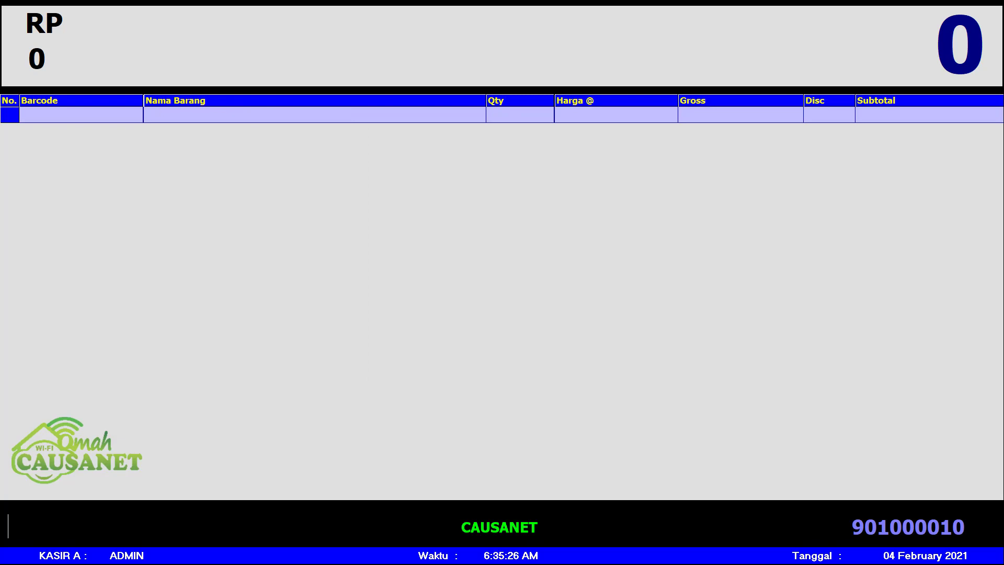
key("F1")
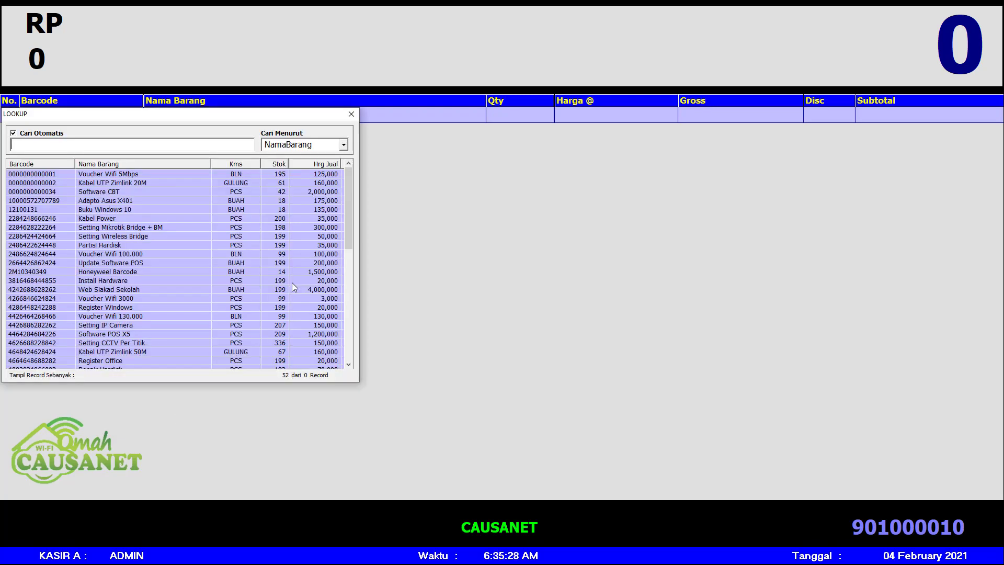
left_click_drag(225, 115, 390, 143)
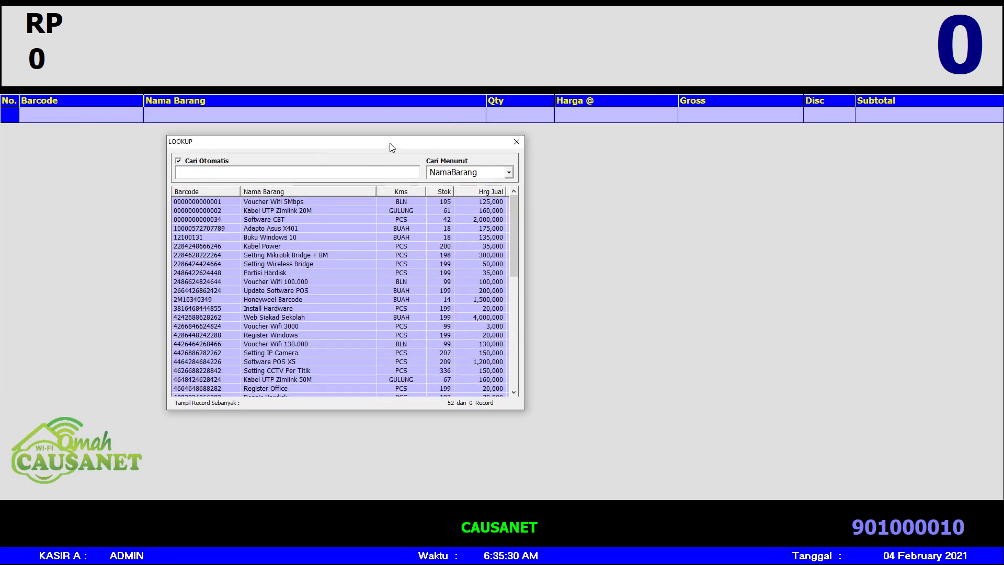
left_click(325, 204)
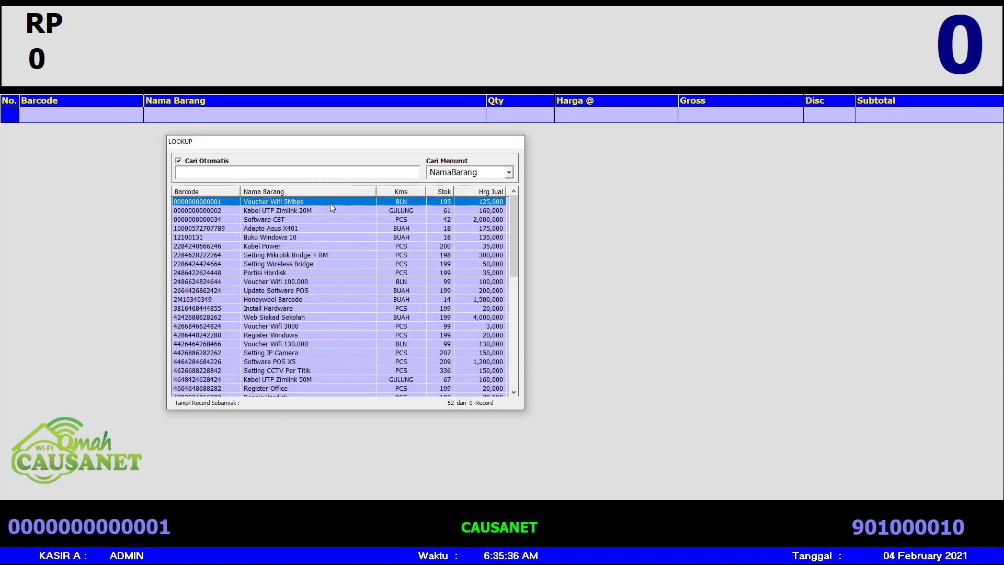
double_click(331, 204)
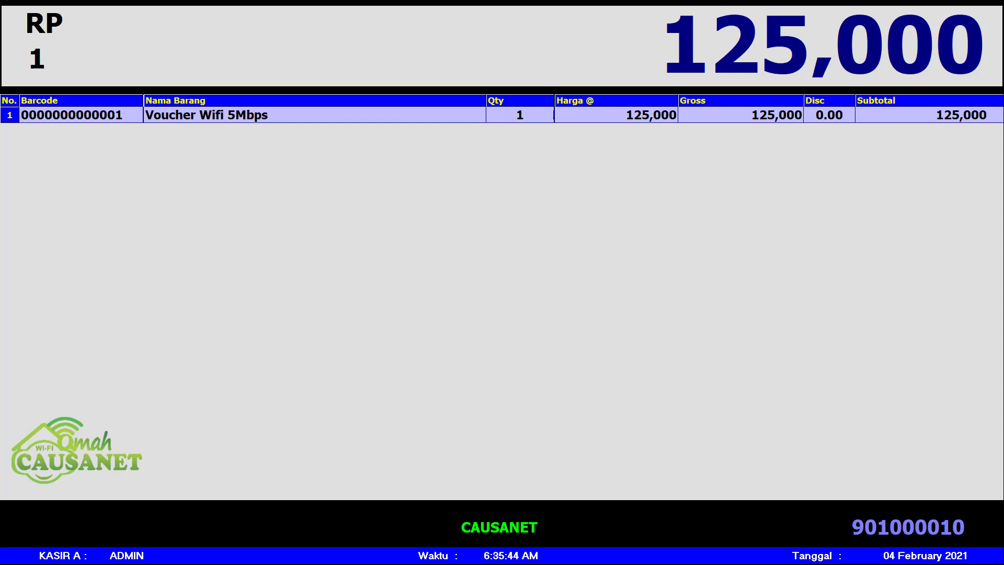
- Add five more units of Voucher Wifi 5Mbps by entering item code 1 once per unit
type("1")
key("Return")
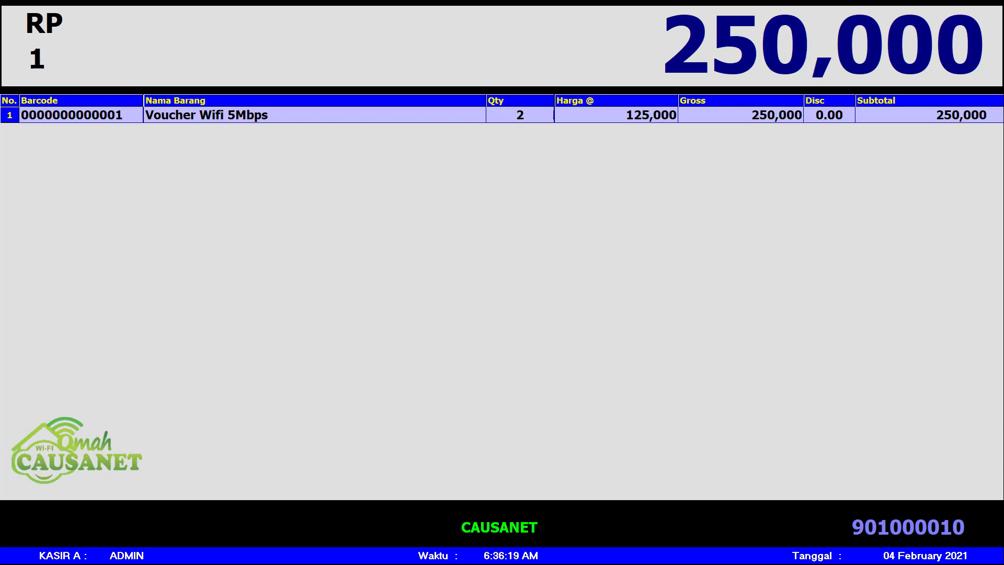
type("1")
key("Return")
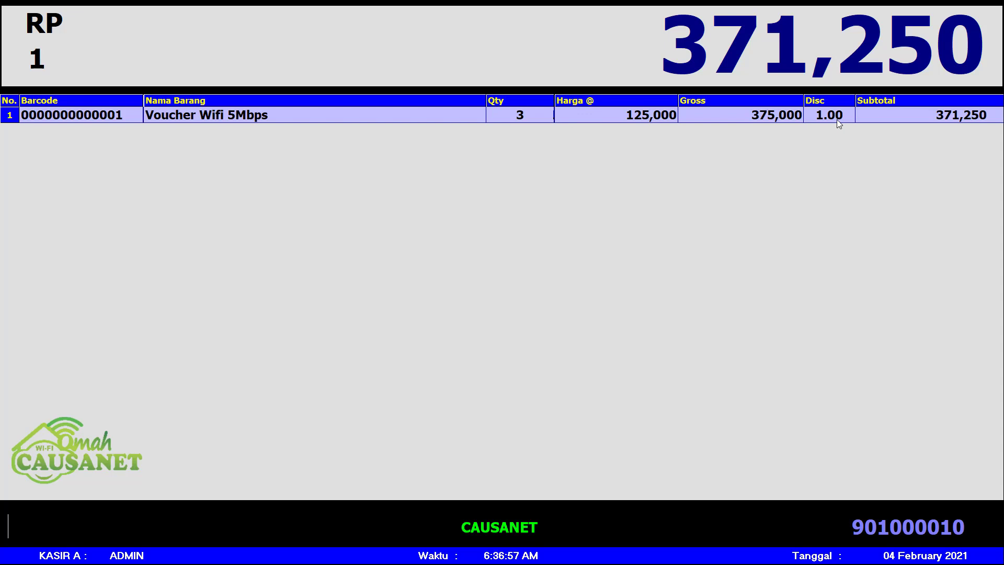
type("1")
key("Return")
type("1")
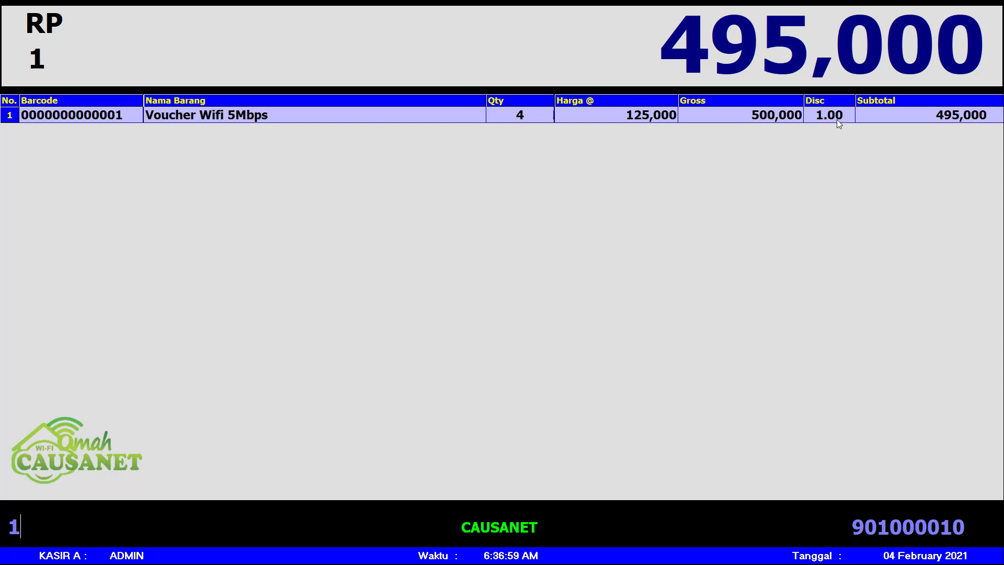
key("Return")
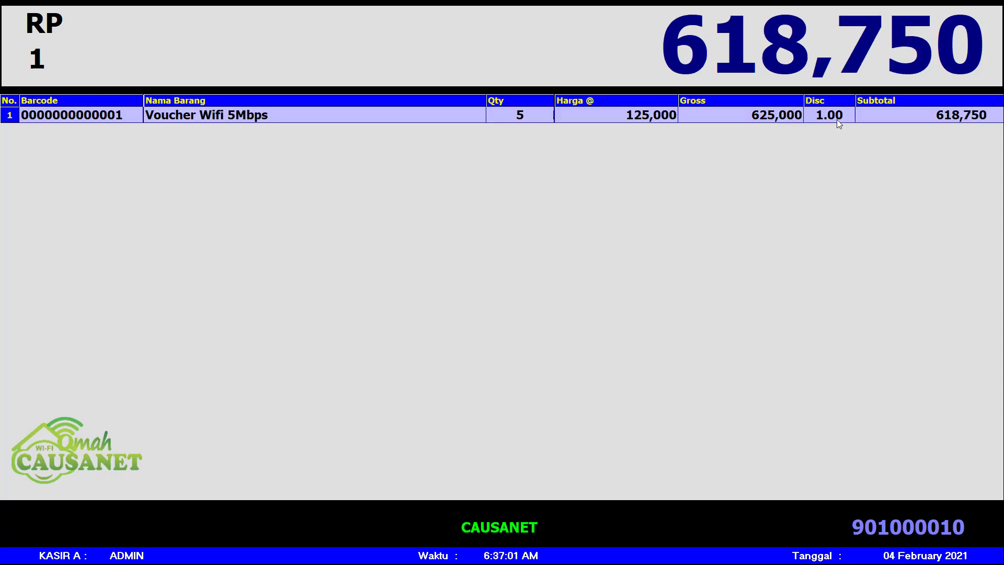
type("1")
key("Return")
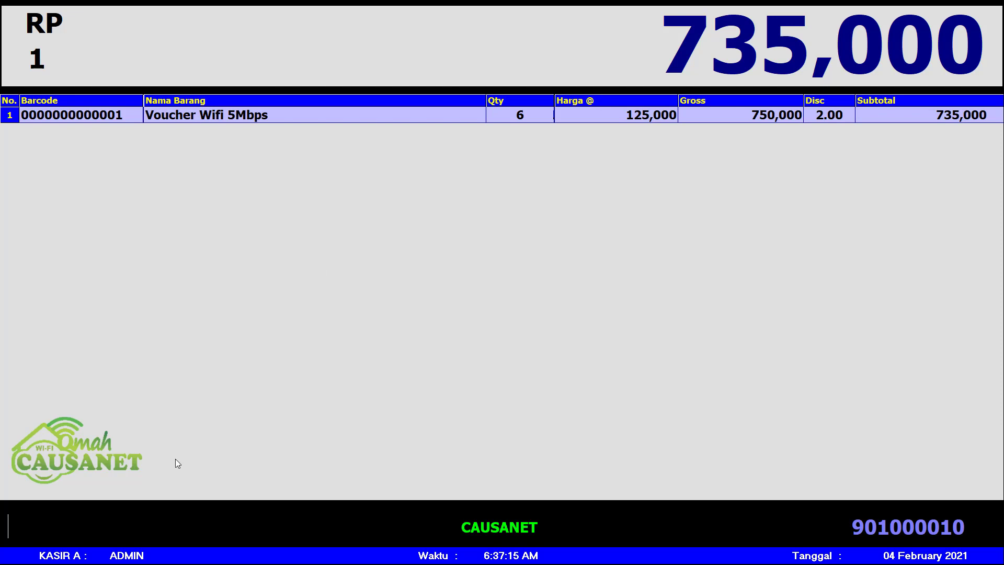
- Add one Kabel UTP Zimlink 50M to the sale from the item lookup list
right_click(401, 335)
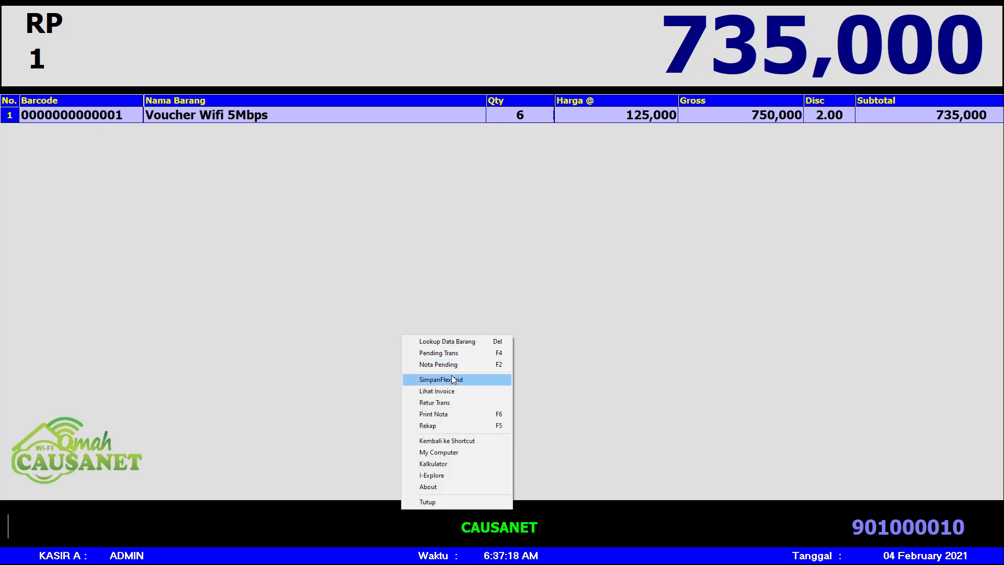
left_click(454, 342)
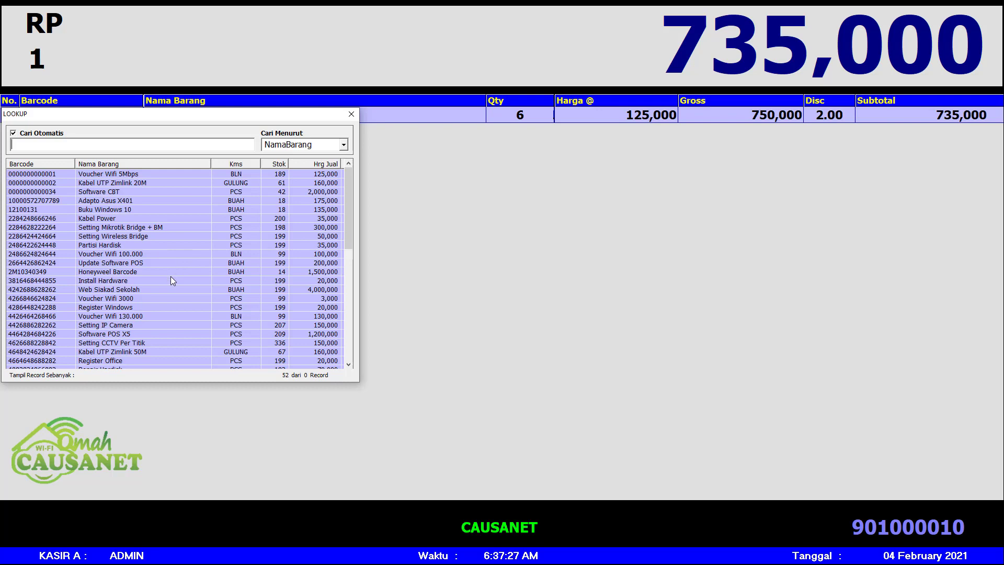
left_click(136, 354)
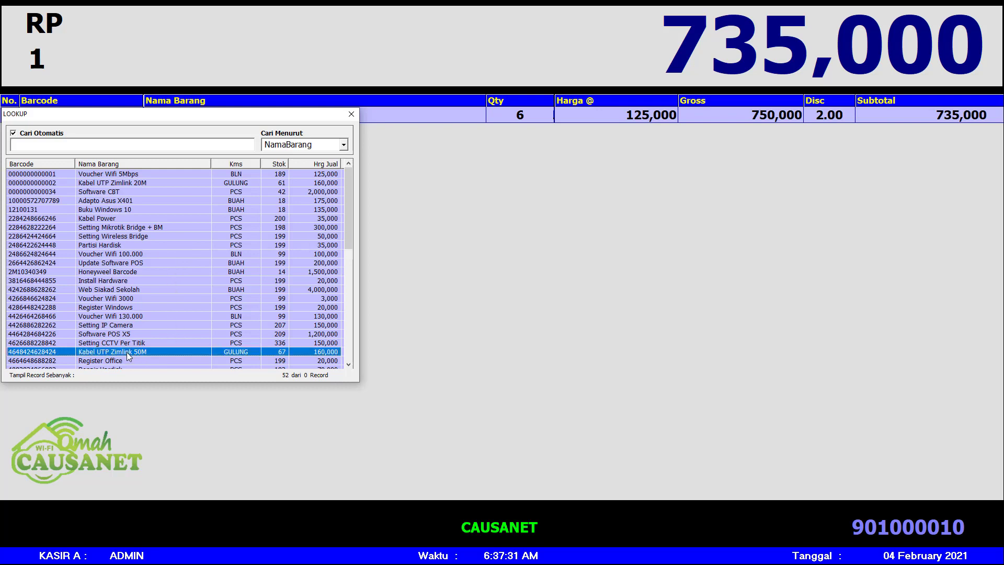
double_click(126, 353)
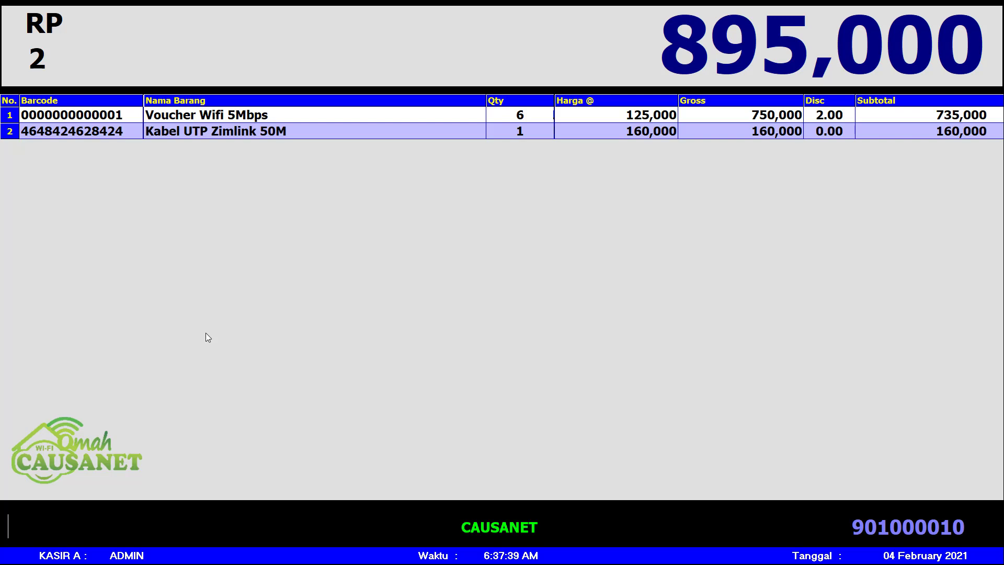
- Add 2 more units to the Kabel UTP Zimlink 50M sale line
key("plus")
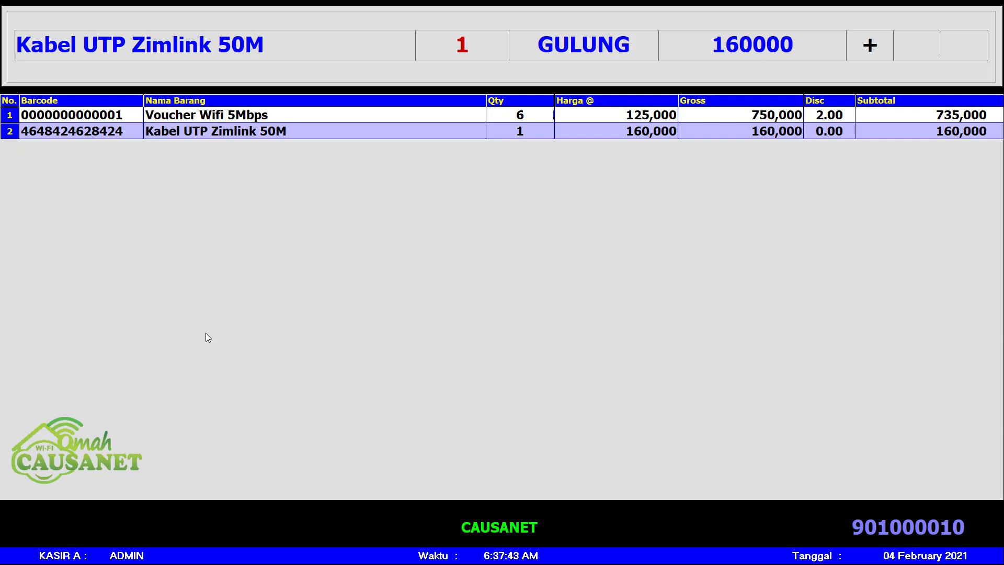
type("2")
key("Return")
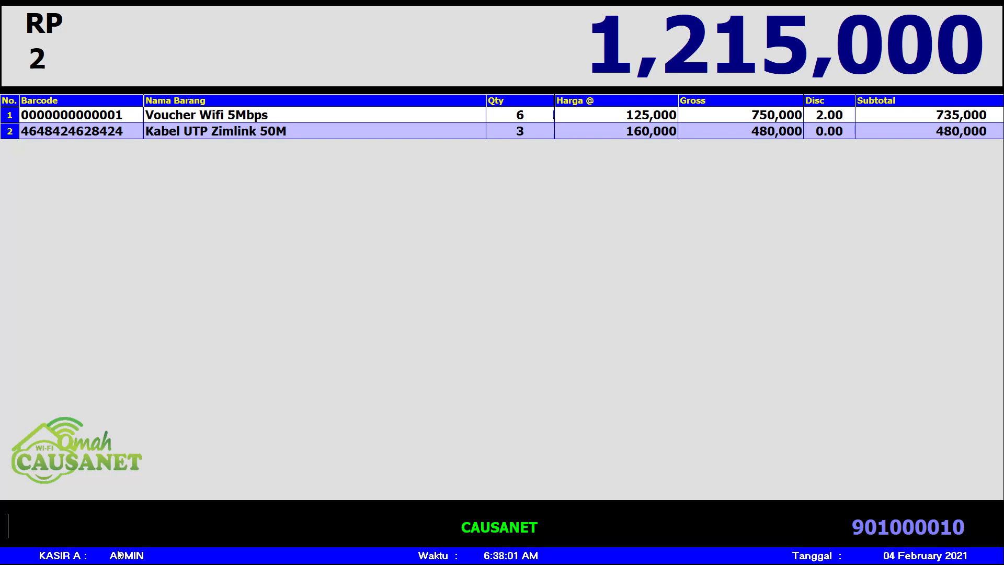
- Put the current unpaid sale on hold as a pending transaction
key("Escape")
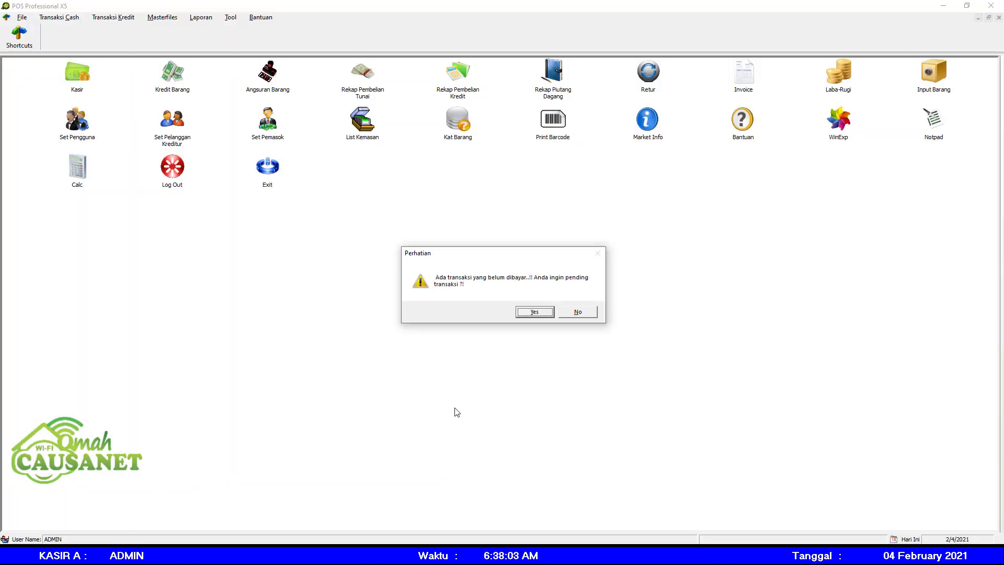
left_click(544, 313)
left_click(577, 312)
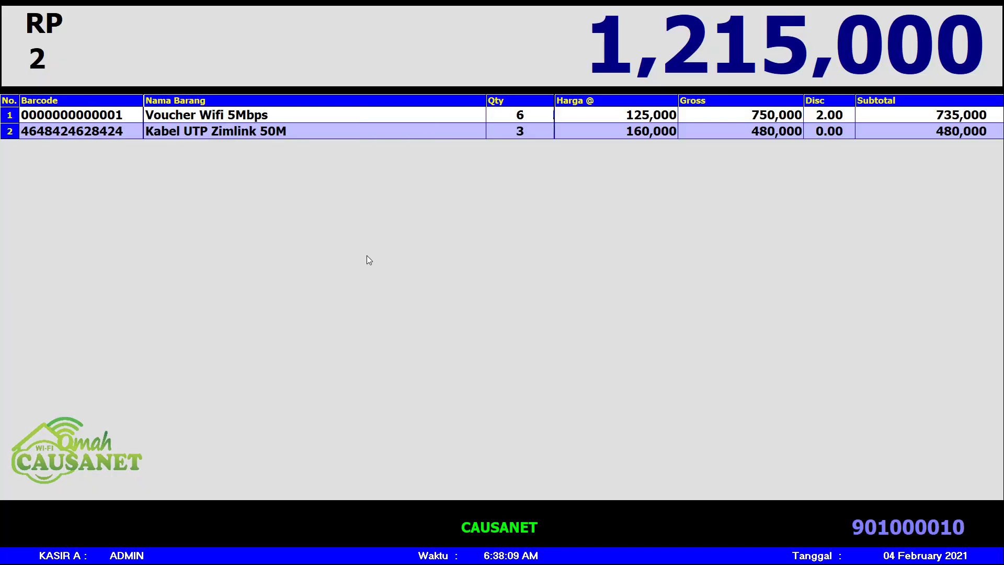
right_click(415, 198)
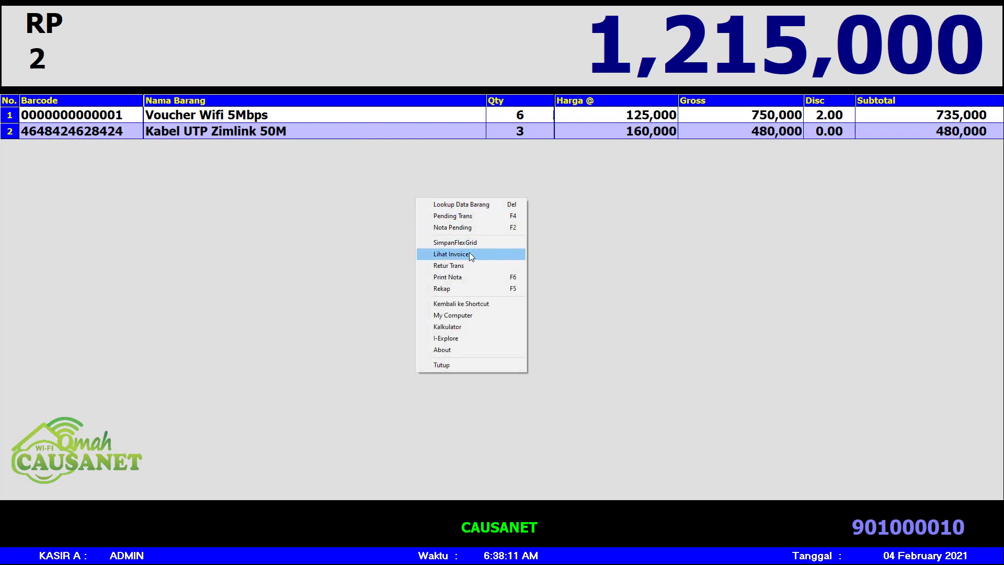
left_click(473, 218)
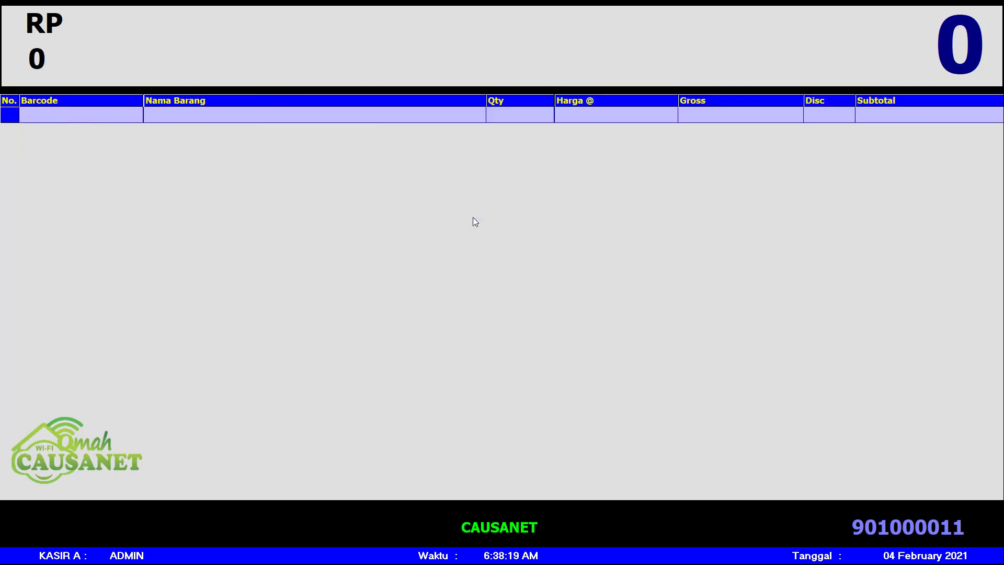
- End the cashier session and review the price tiers of Kabel UTP Zimlink 20M in the tiered-price setup
key("Escape")
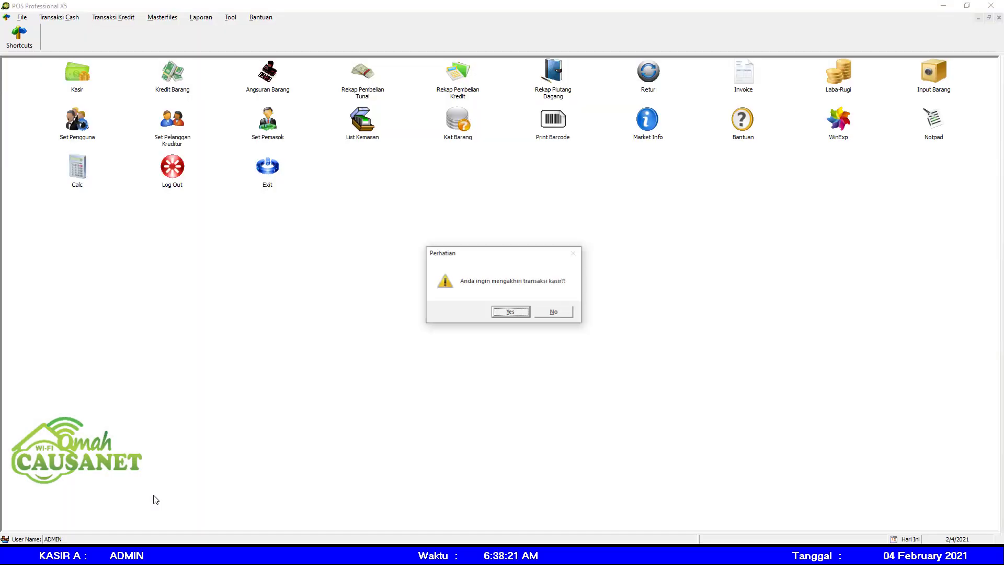
left_click(516, 312)
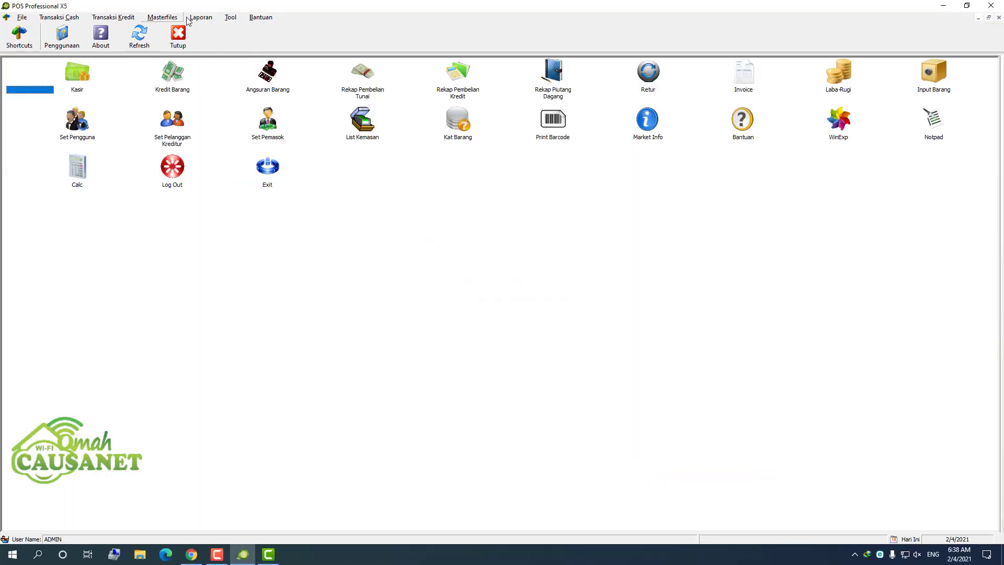
left_click(162, 18)
mouse_move(170, 29)
left_click(226, 41)
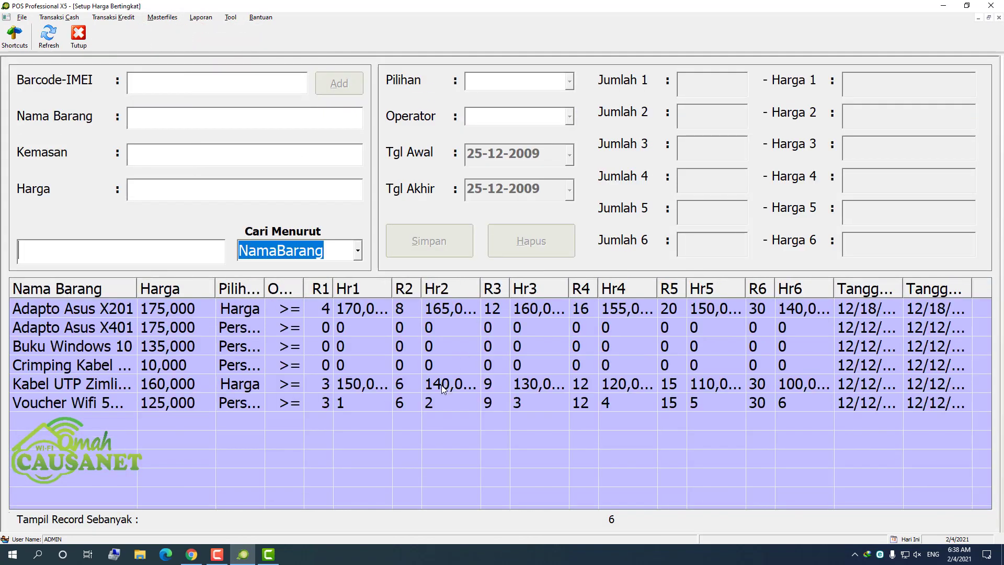
left_click(442, 386)
left_click(192, 296)
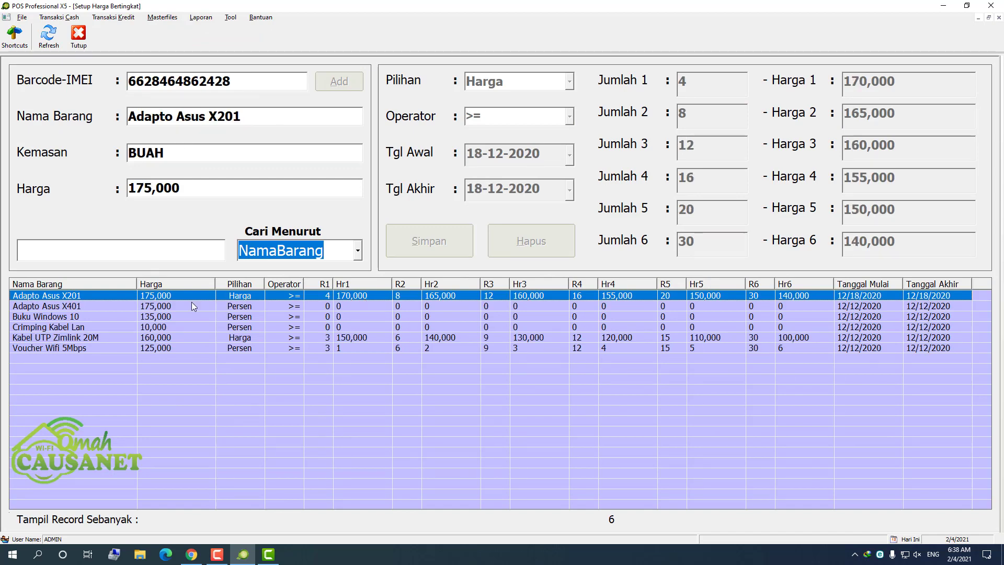
left_click(205, 339)
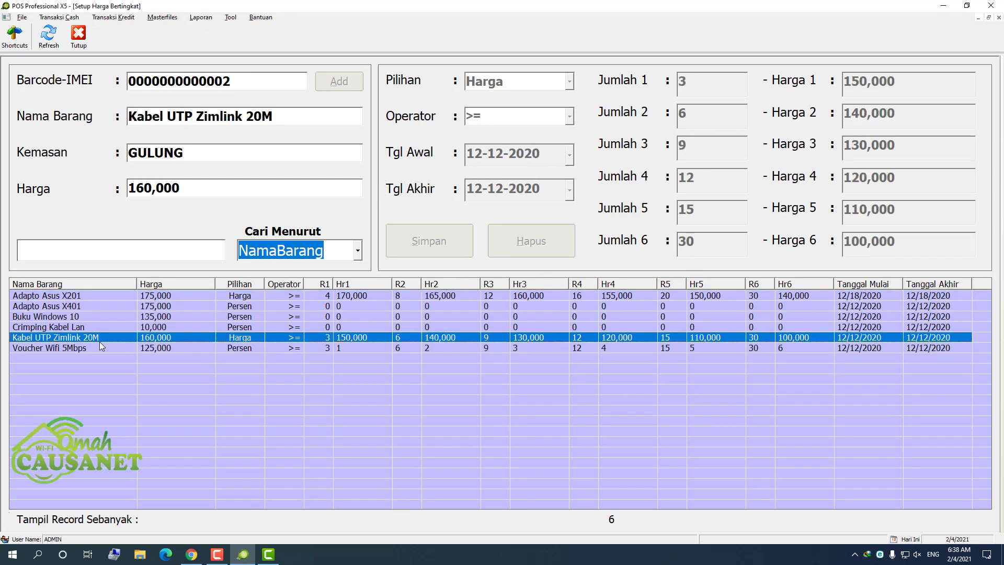
- Return to the cashier and recall the pending NONAME sale from the list of pending receipts
left_click(79, 41)
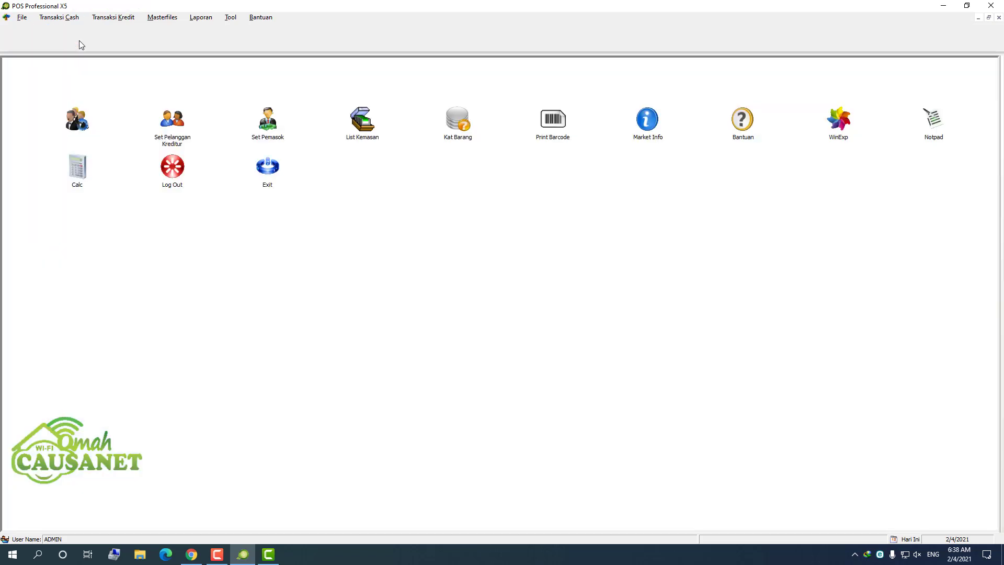
double_click(78, 79)
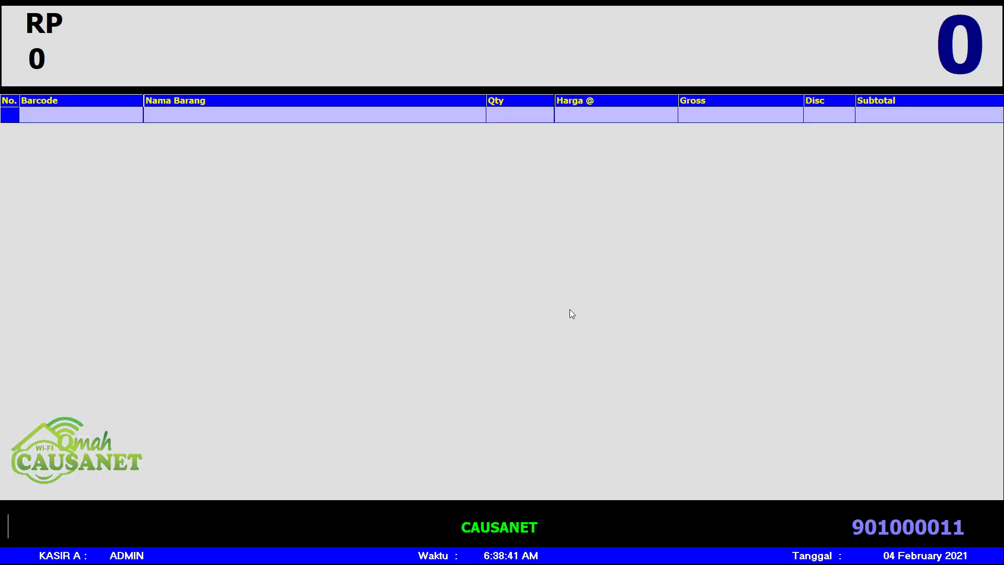
right_click(533, 177)
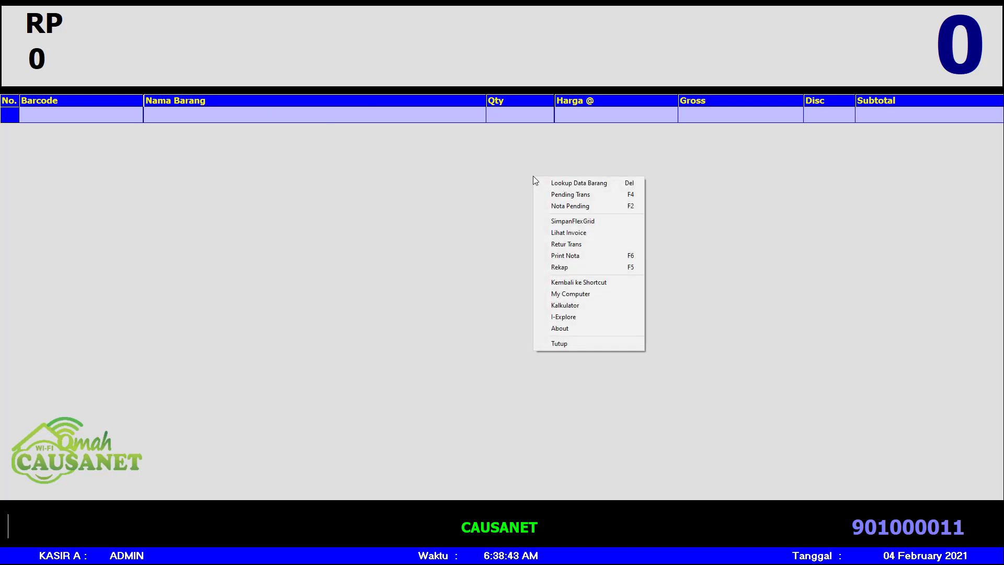
left_click(566, 205)
right_click(511, 203)
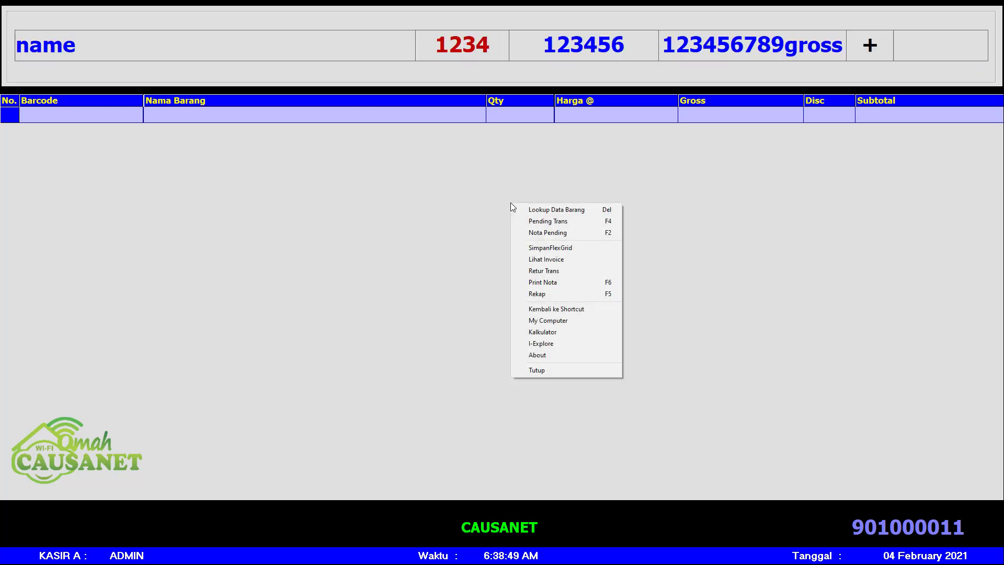
left_click(564, 233)
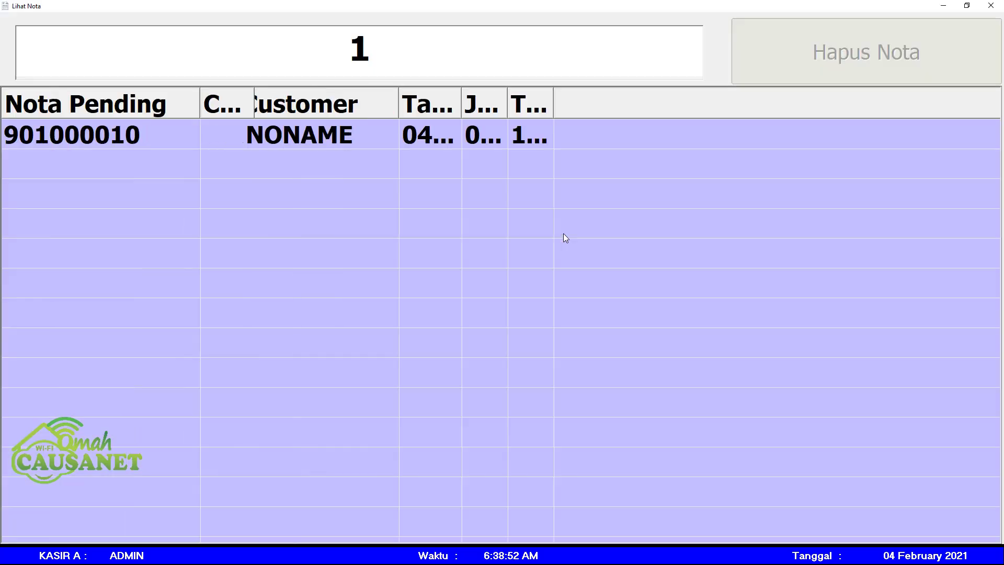
left_click(673, 135)
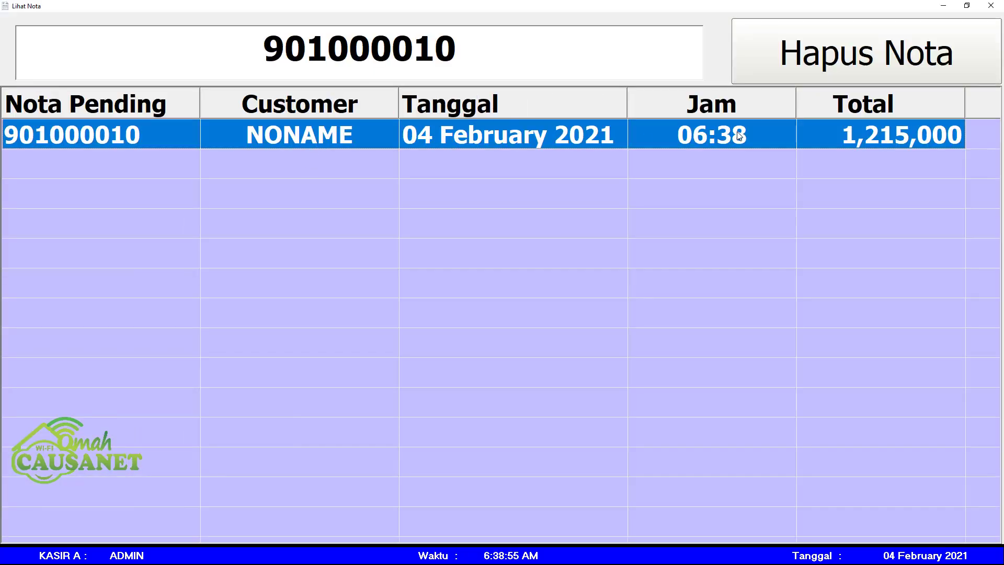
double_click(659, 139)
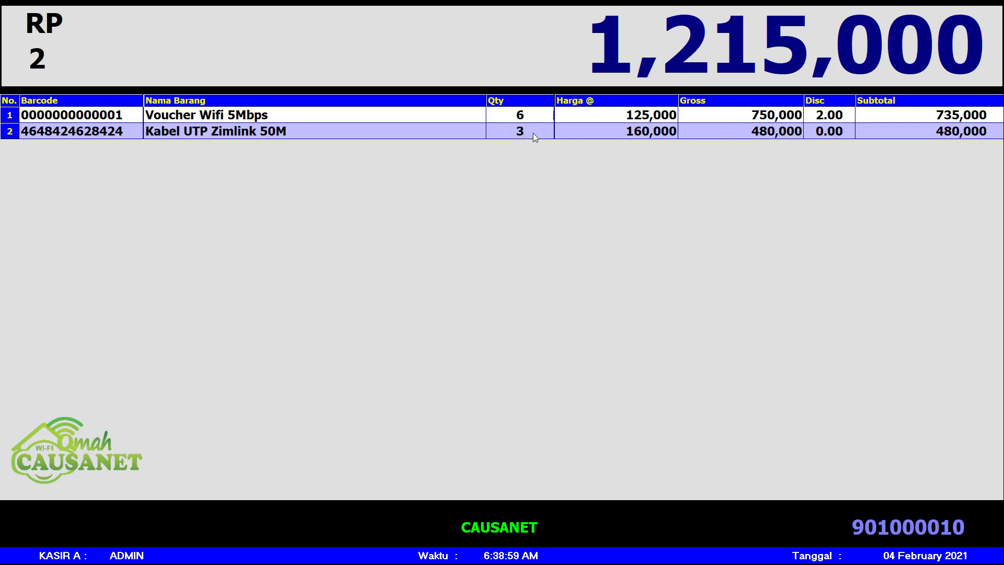
- Remove Kabel UTP Zimlink 50M from the sale by subtracting 3 units
key("plus")
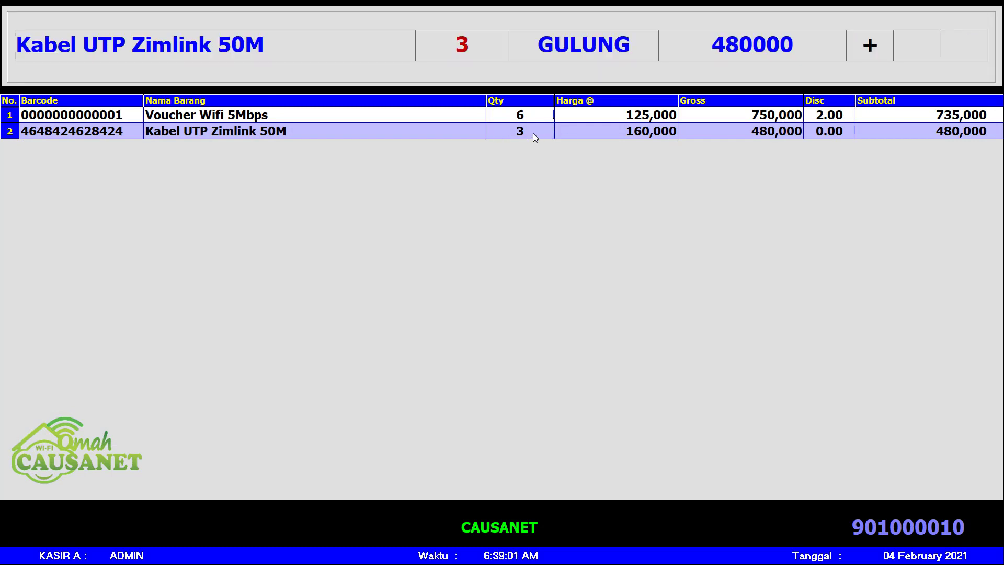
key("minus")
type("3")
key("Return")
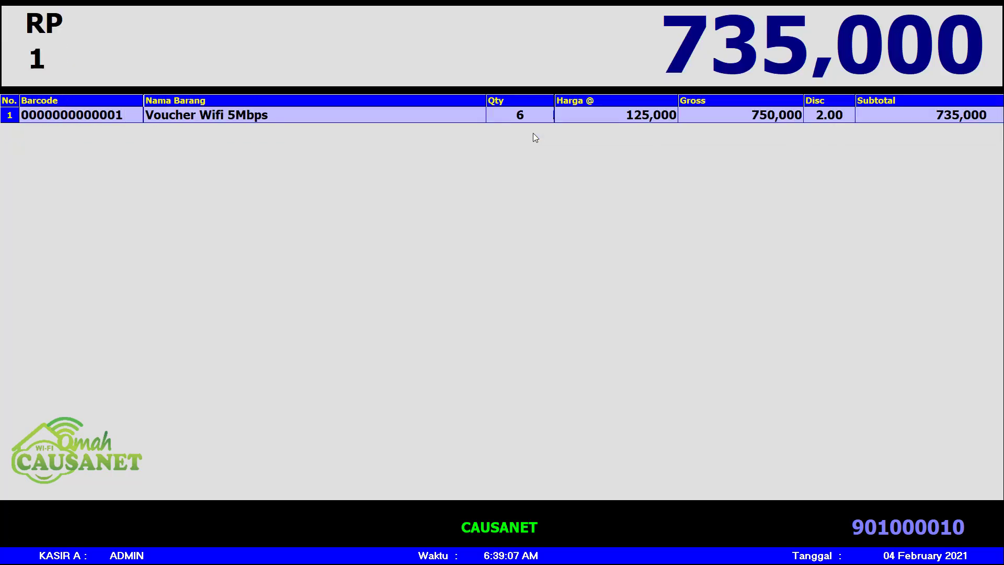
- Add one Kabel UTP Zimlink 20M to the sale from the item lookup list
right_click(533, 157)
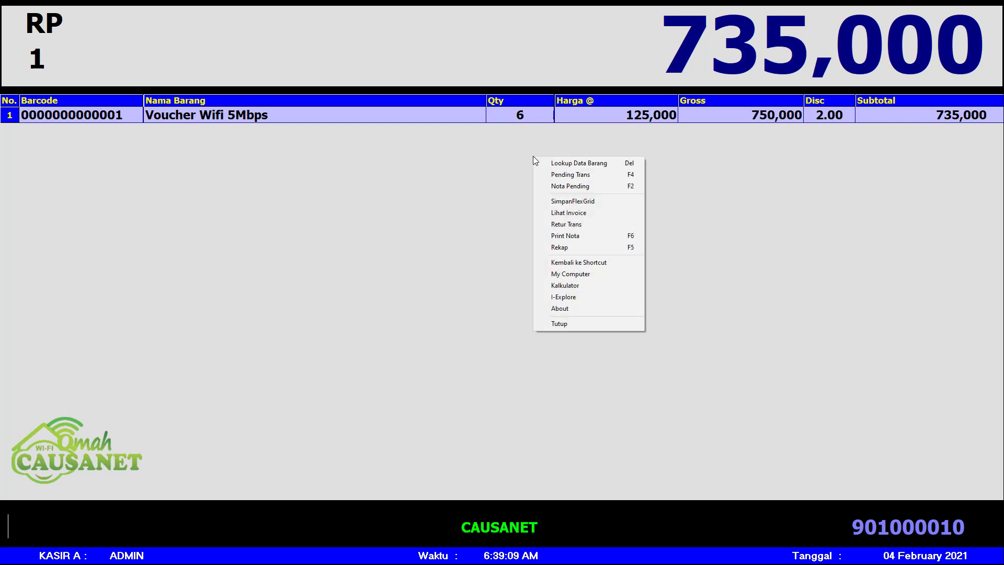
left_click(570, 164)
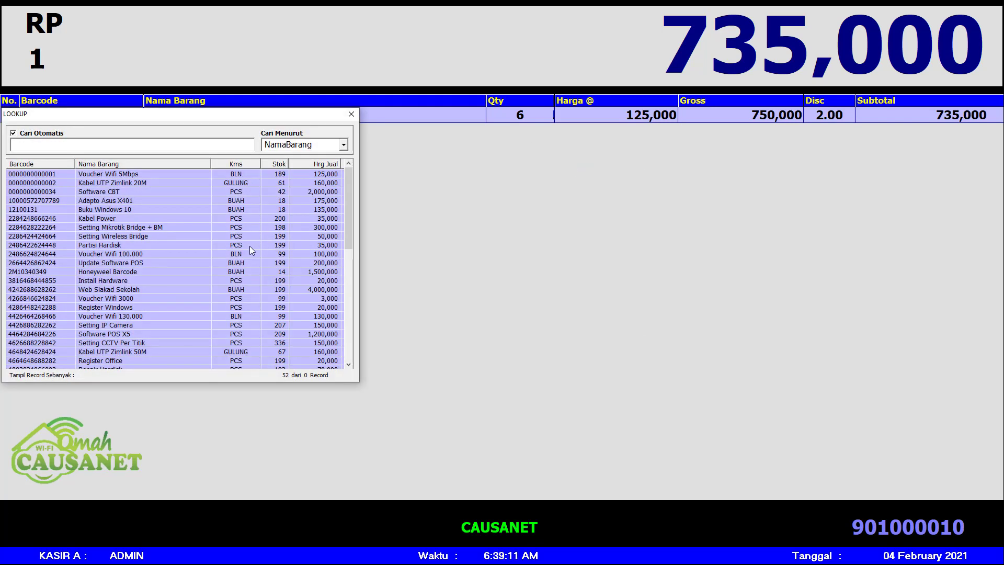
left_click(143, 183)
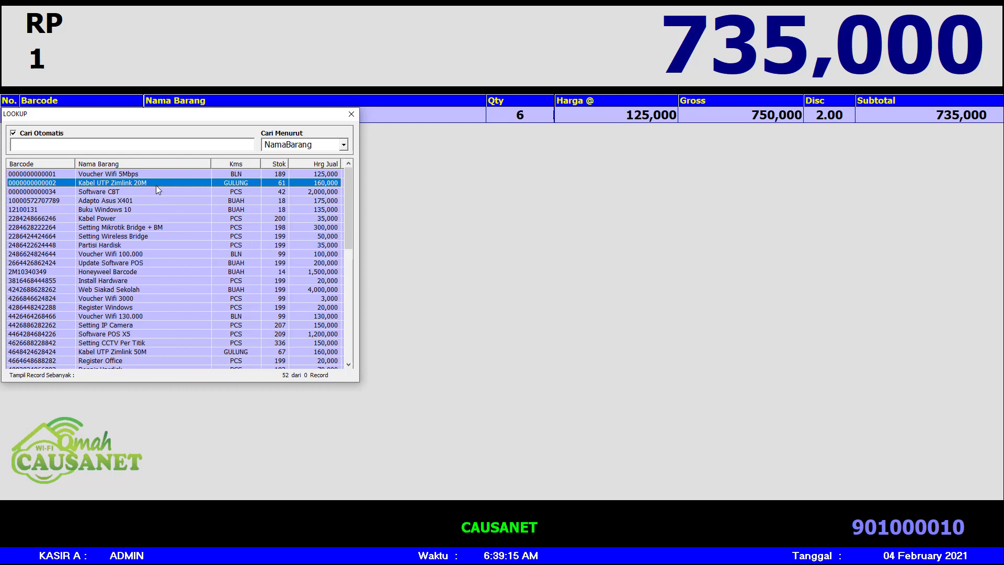
double_click(156, 186)
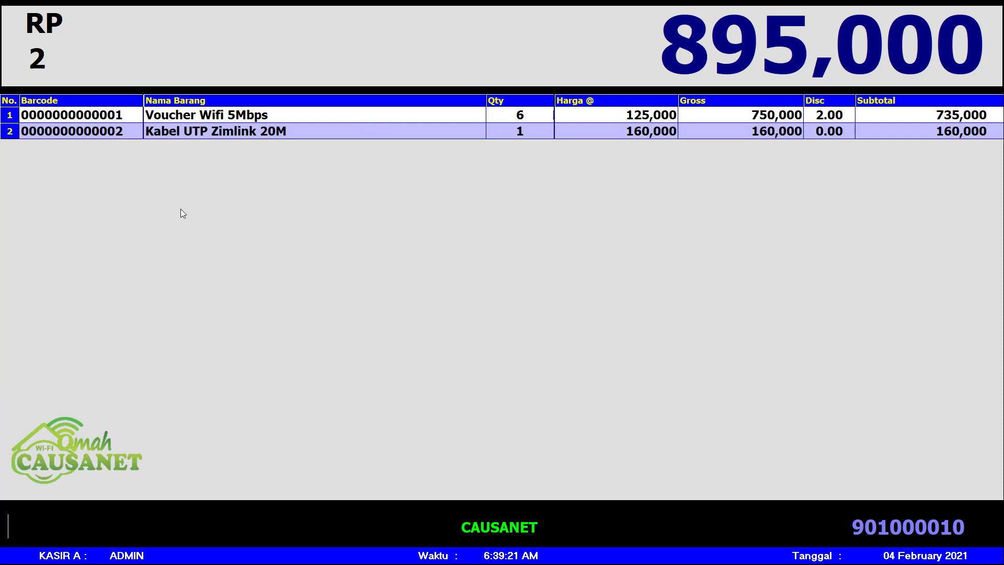
- Add five more units of Kabel UTP Zimlink 20M by entering item code 2 once per unit
type("2")
key("Return")
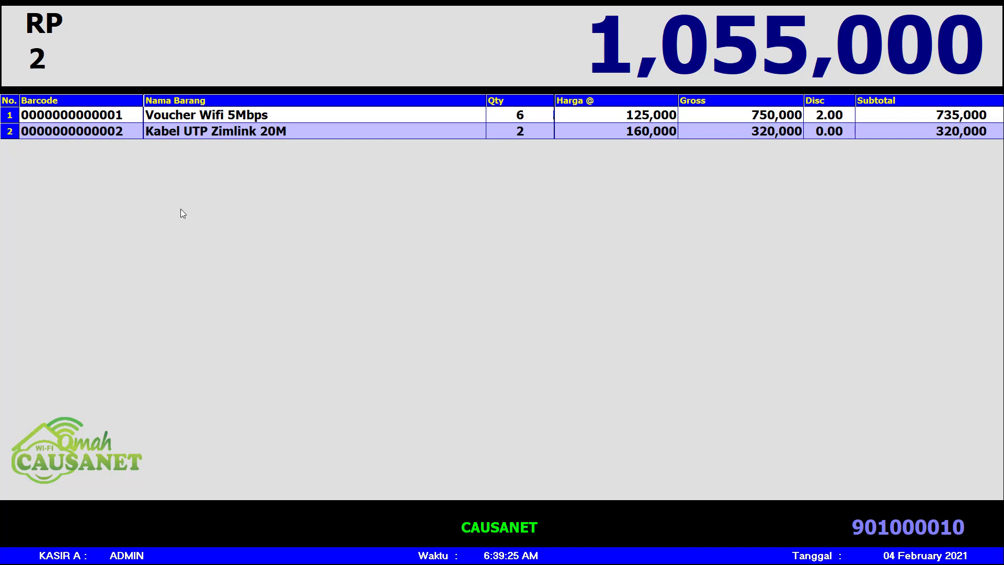
type("2")
key("Return")
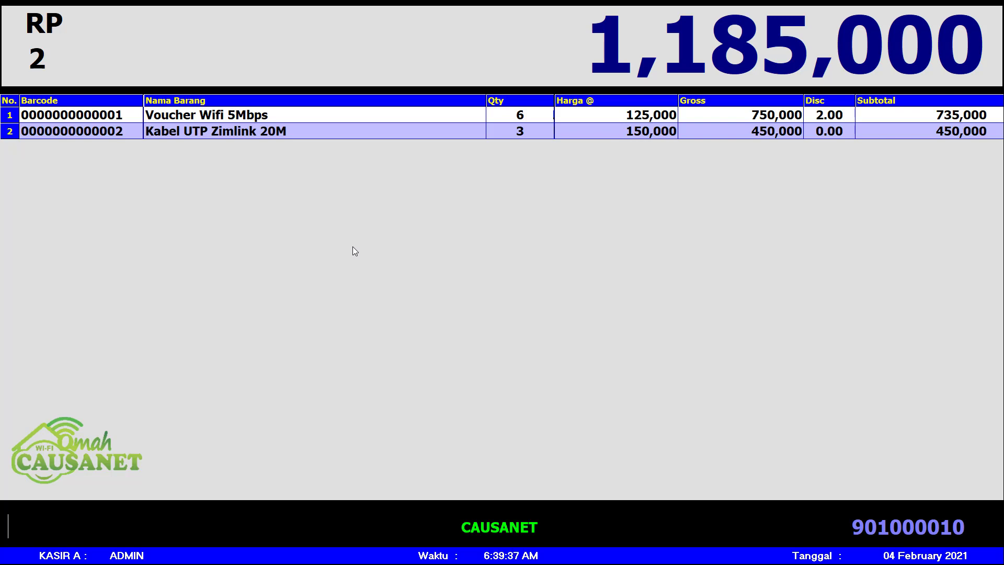
type("2")
key("Return")
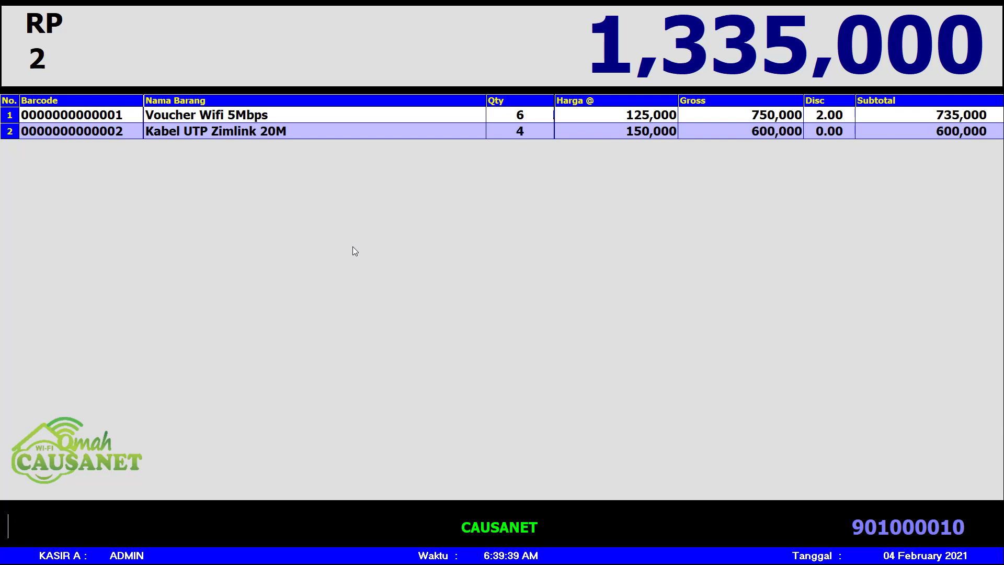
type("2")
key("Return")
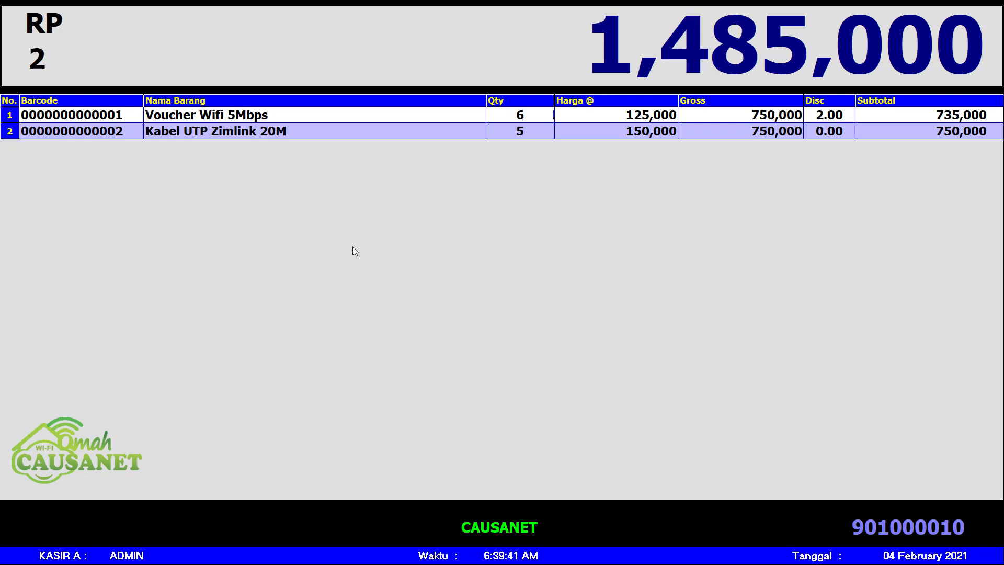
type("2")
key("Return")
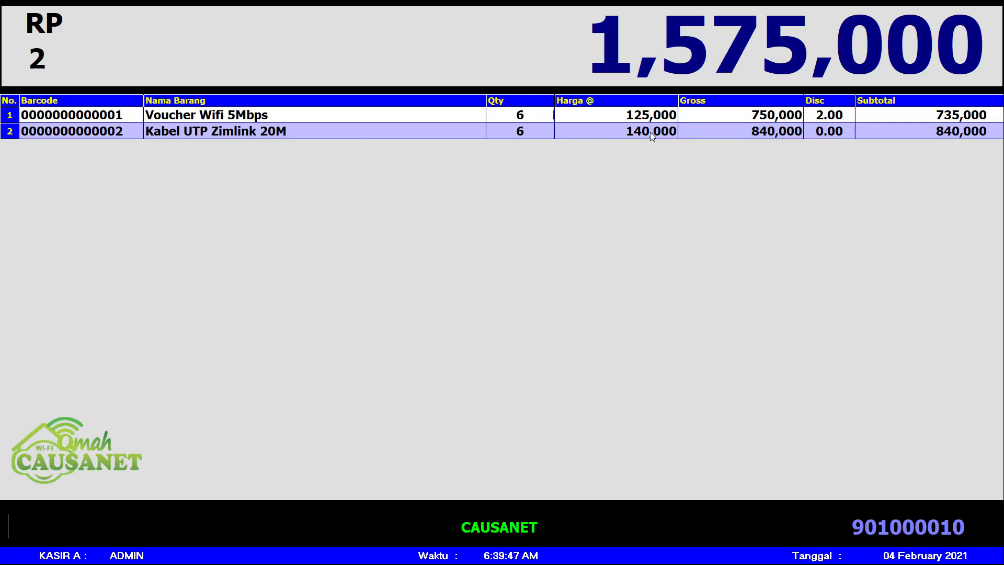
- Raise Kabel UTP Zimlink 20M to 9 units by entering item code 2 three more times
type("1")
key("BackSpace")
type("2")
key("Return")
type("2")
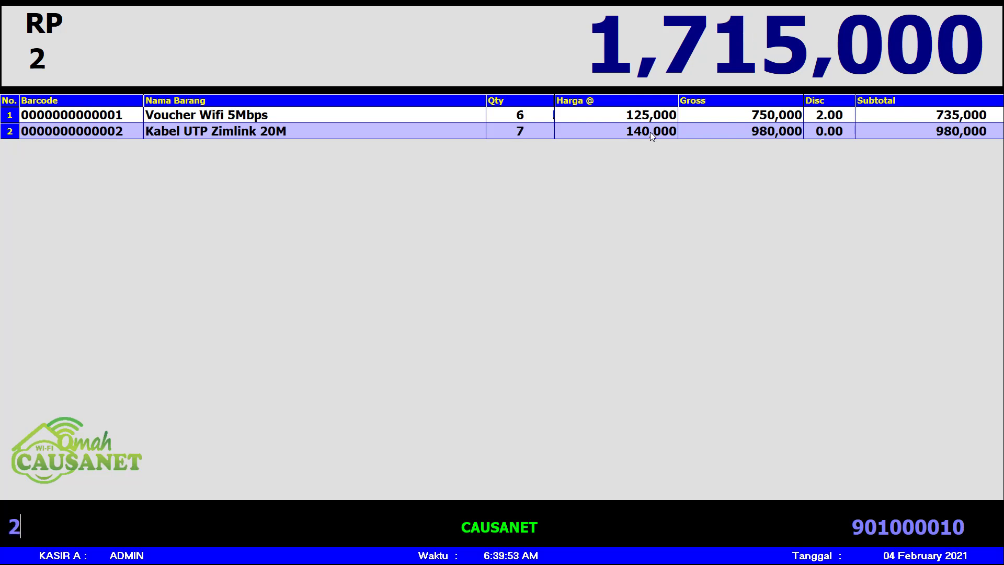
key("Return")
type("2")
key("Return")
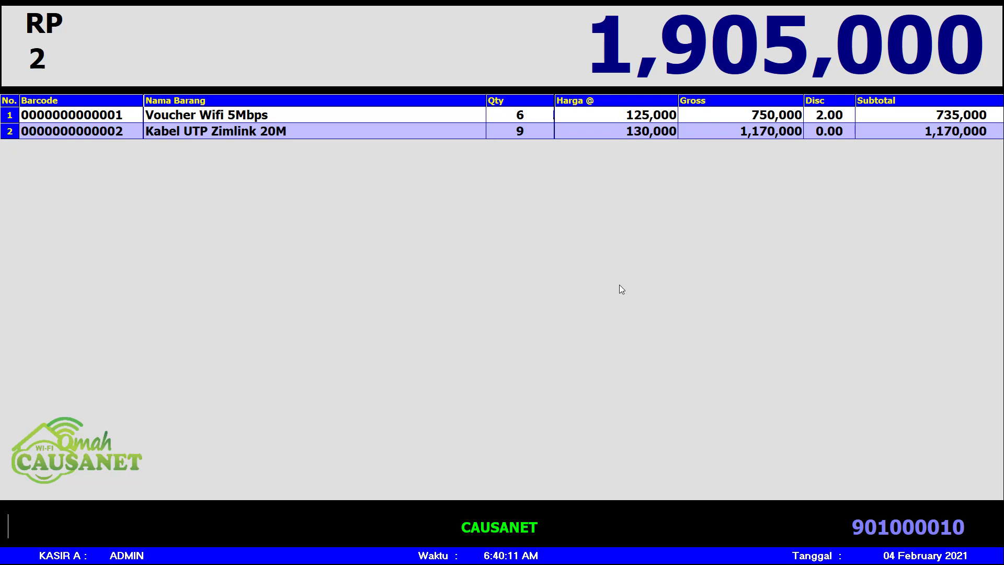
- Put the current sale on hold as a pending transaction and recall it from the pending notes list
right_click(576, 186)
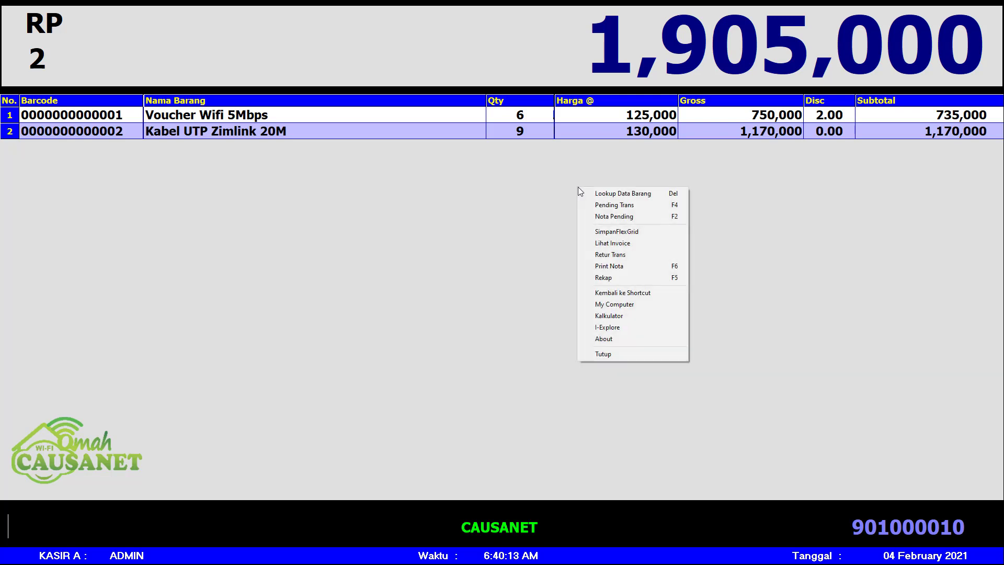
left_click(622, 204)
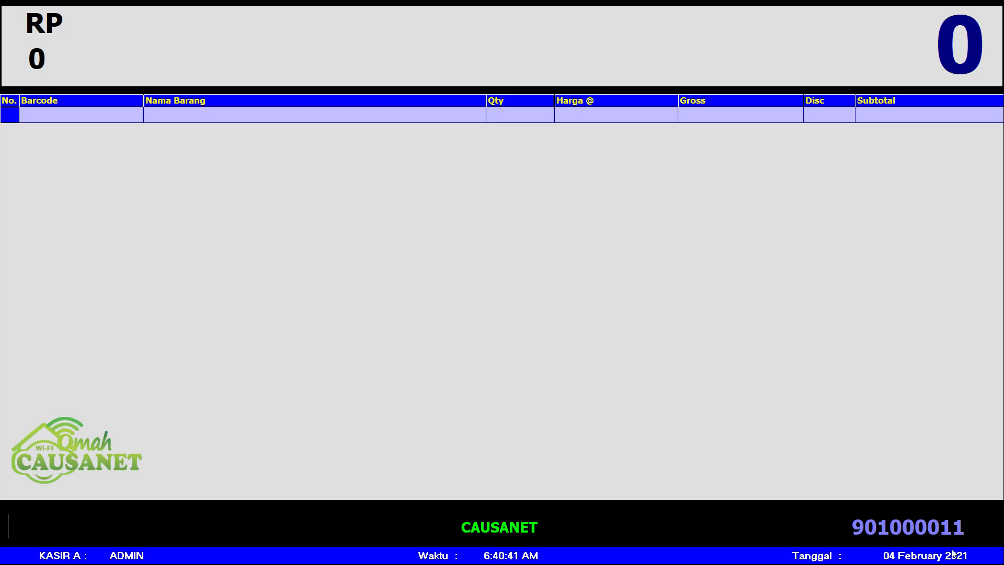
right_click(591, 245)
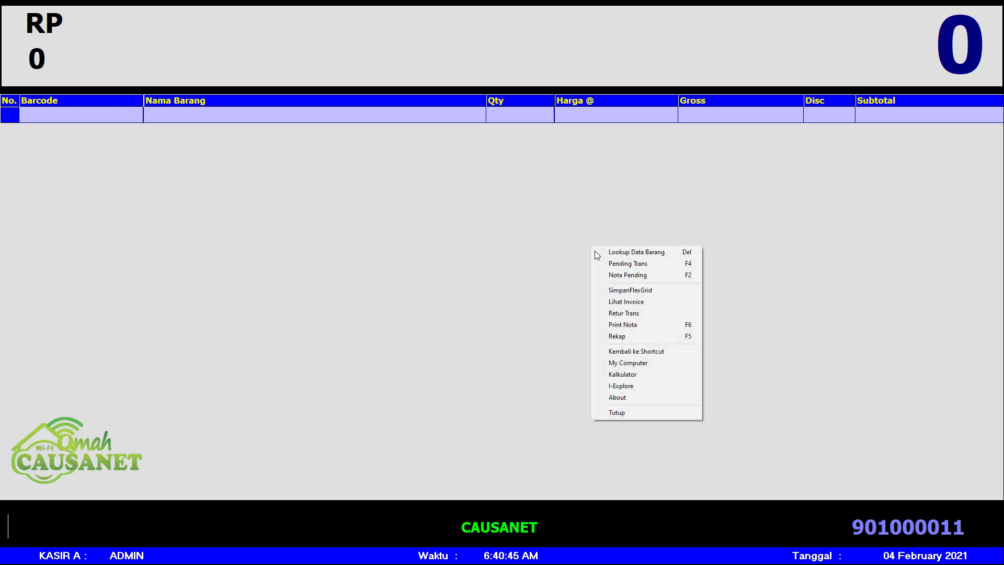
left_click(647, 279)
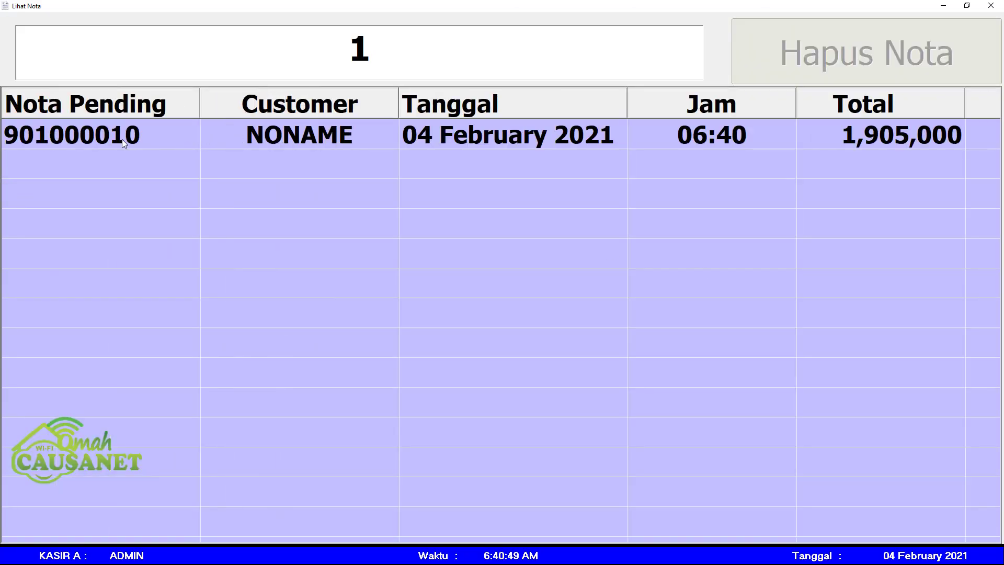
left_click(121, 140)
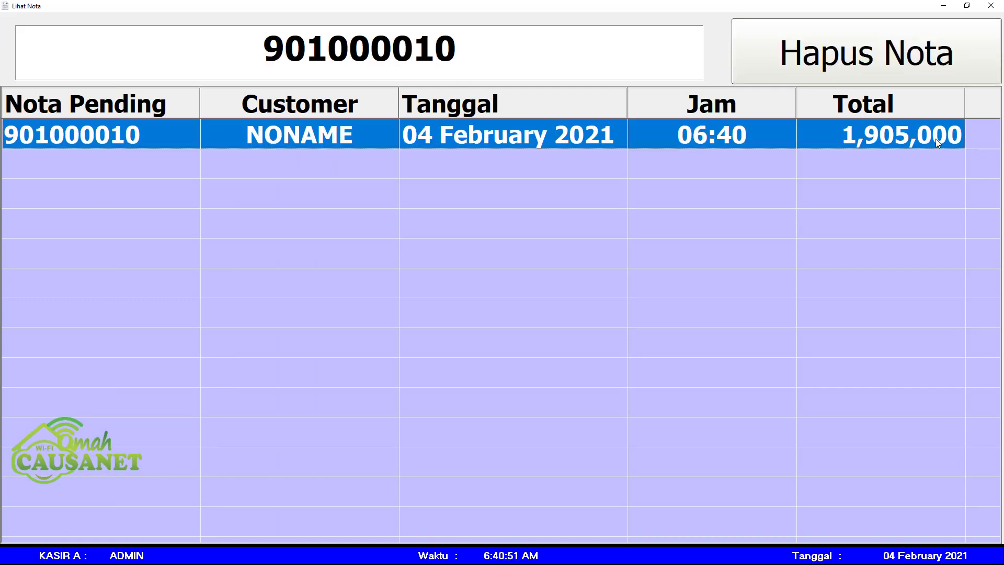
double_click(578, 135)
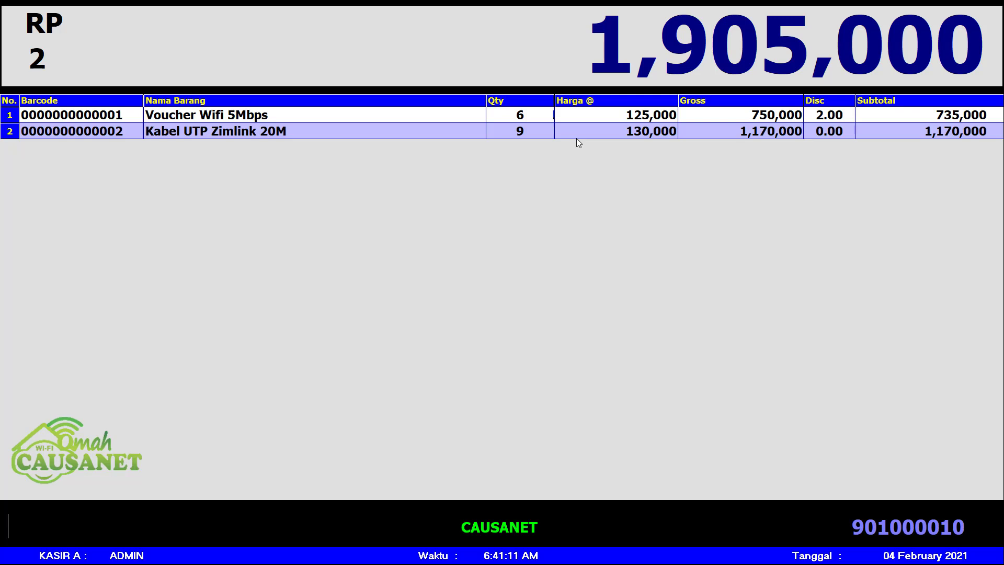
- Enter a payment amount of 1,910,000 for the recalled sale
key("Return")
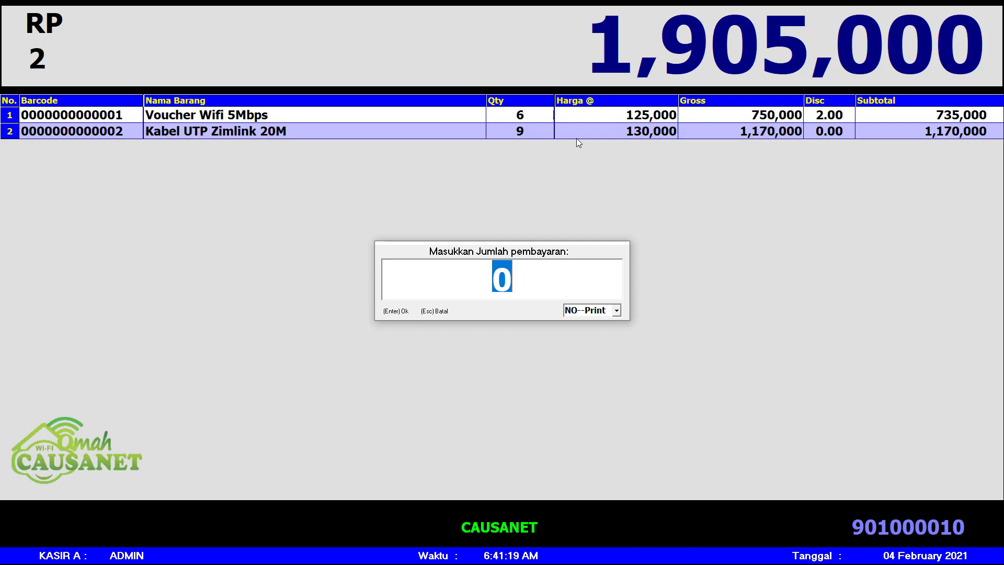
type("19")
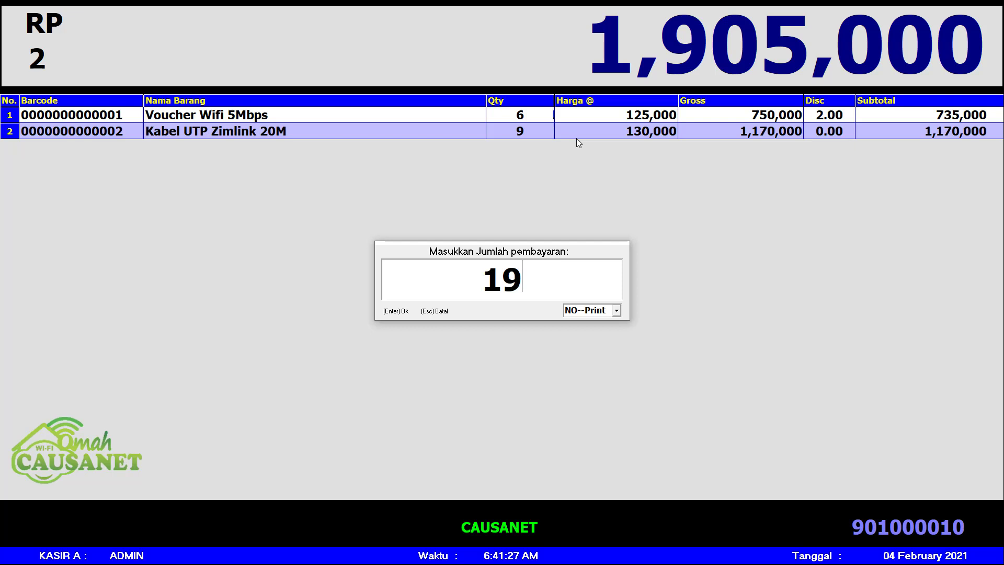
type("10,00")
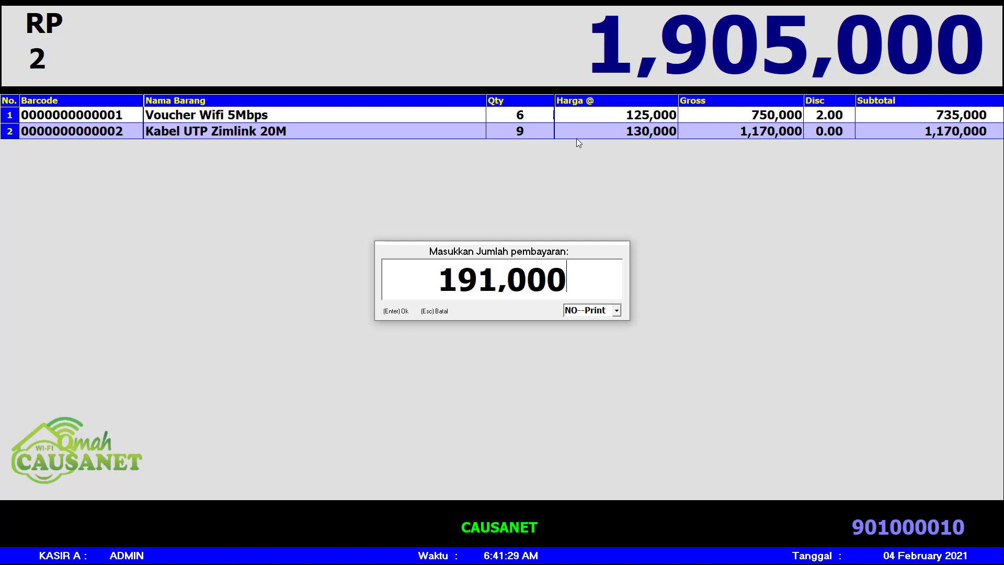
type("0")
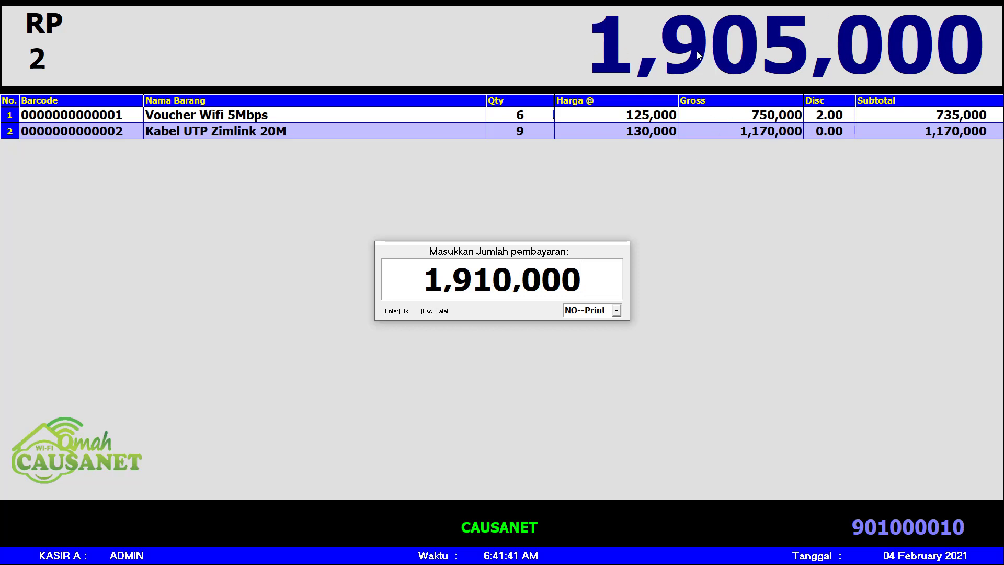
- Try the USB-Print and LPT-Print receipt options for the payment and switch back to NO--Print
left_click(618, 311)
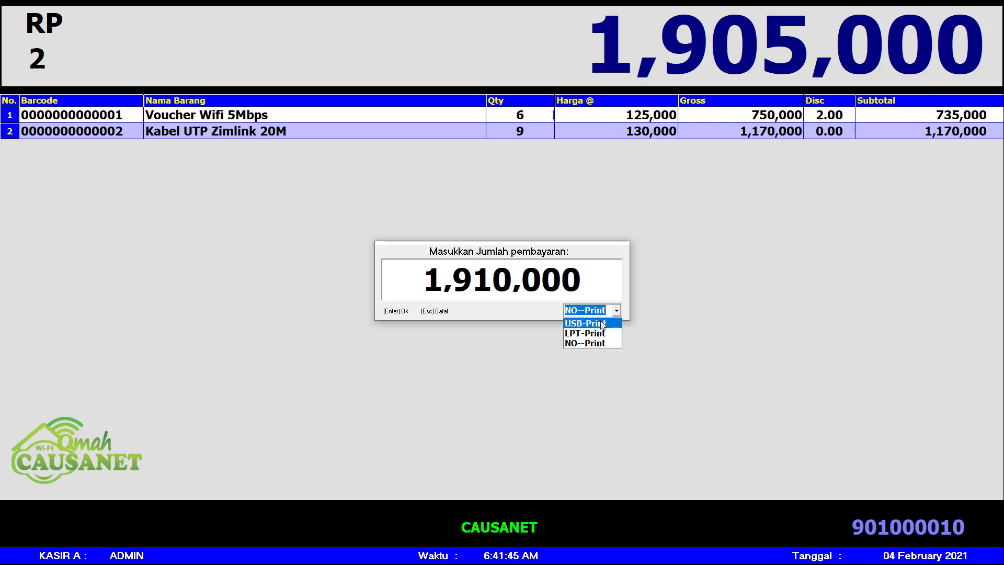
left_click(601, 324)
left_click(617, 312)
left_click(617, 312)
left_click(617, 312)
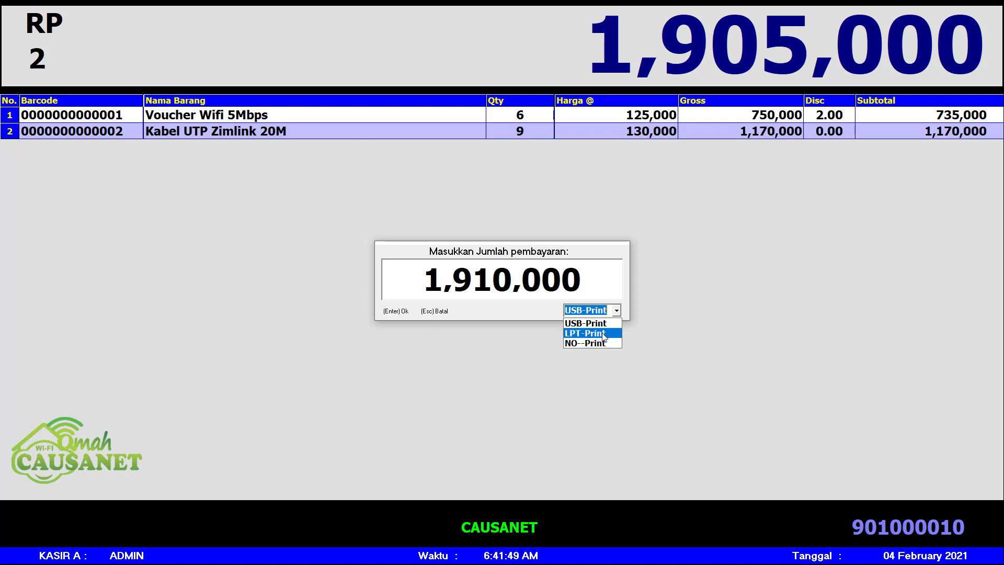
left_click(603, 336)
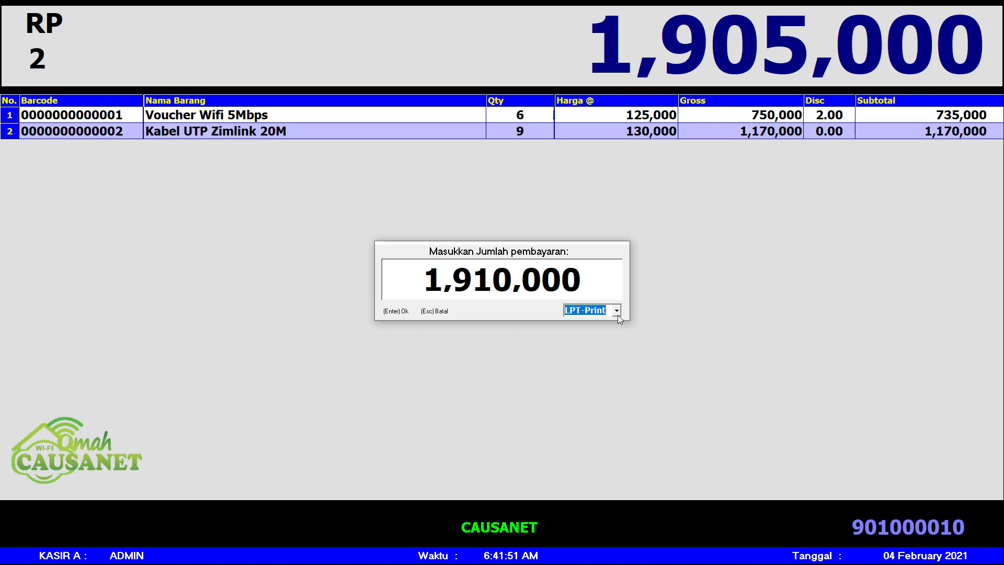
left_click(618, 312)
left_click(597, 344)
left_click(602, 284)
left_click(603, 280)
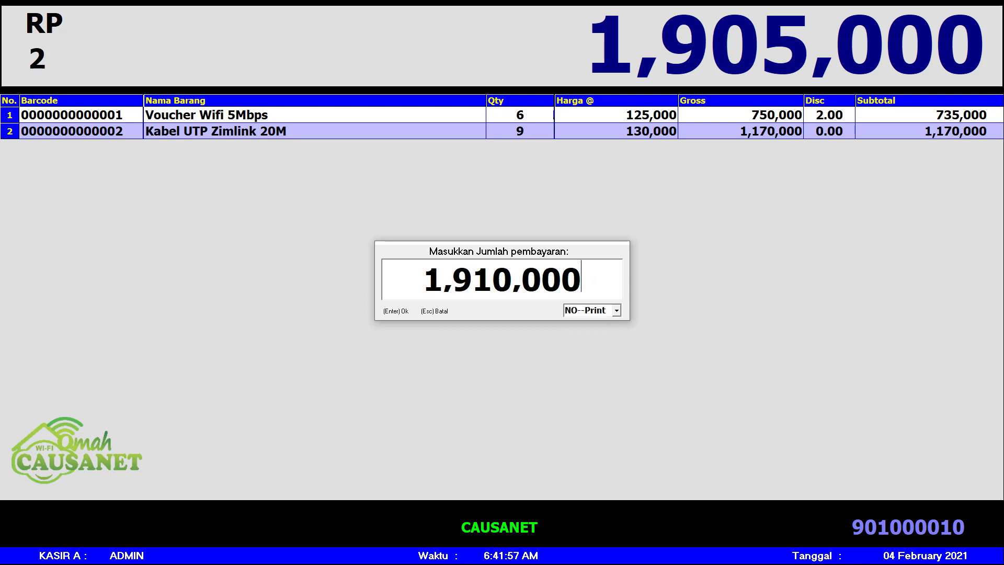
- Keep NO--Print as the receipt option and try to submit the payment
left_click(617, 311)
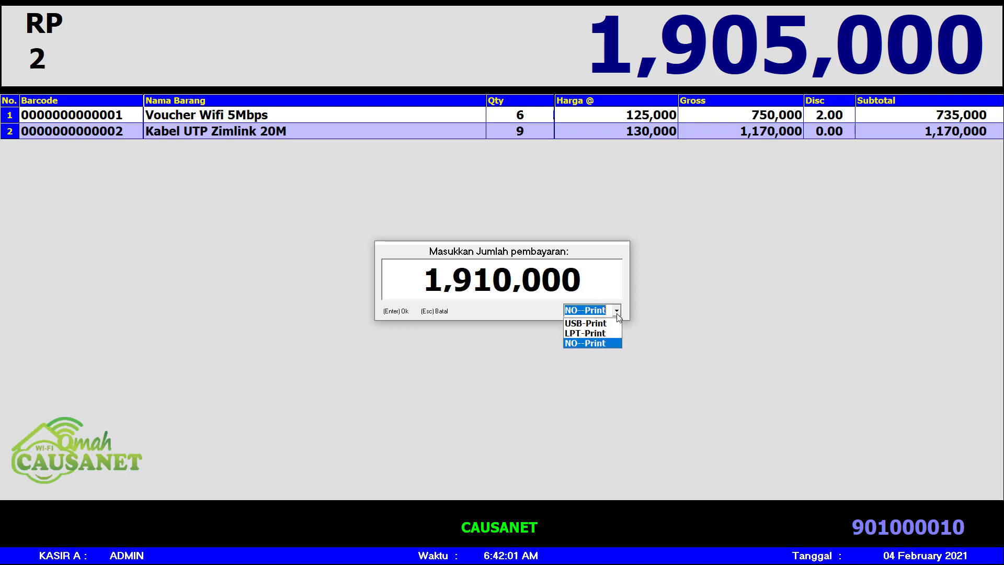
left_click(580, 344)
left_click(596, 284)
left_click(597, 284)
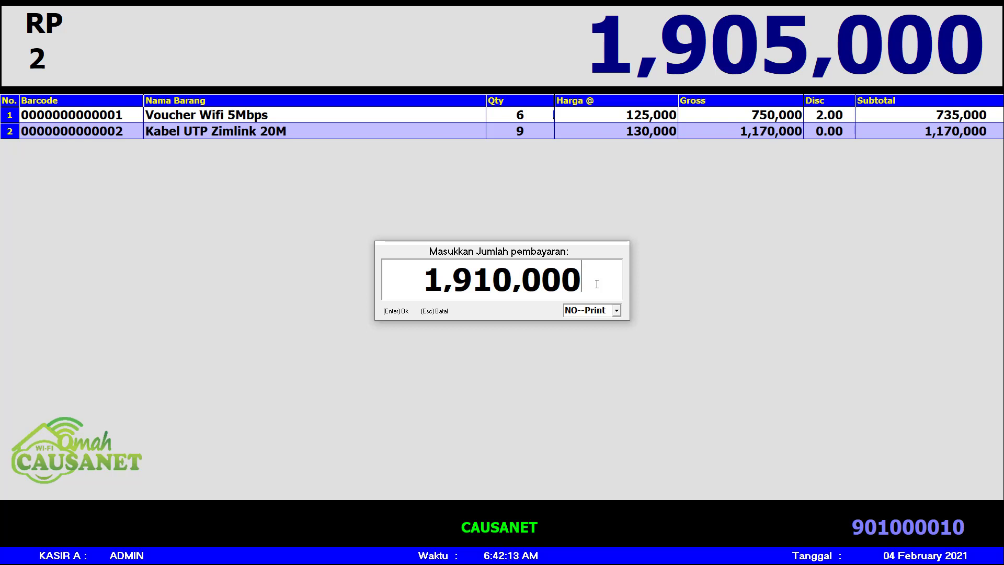
key("Return")
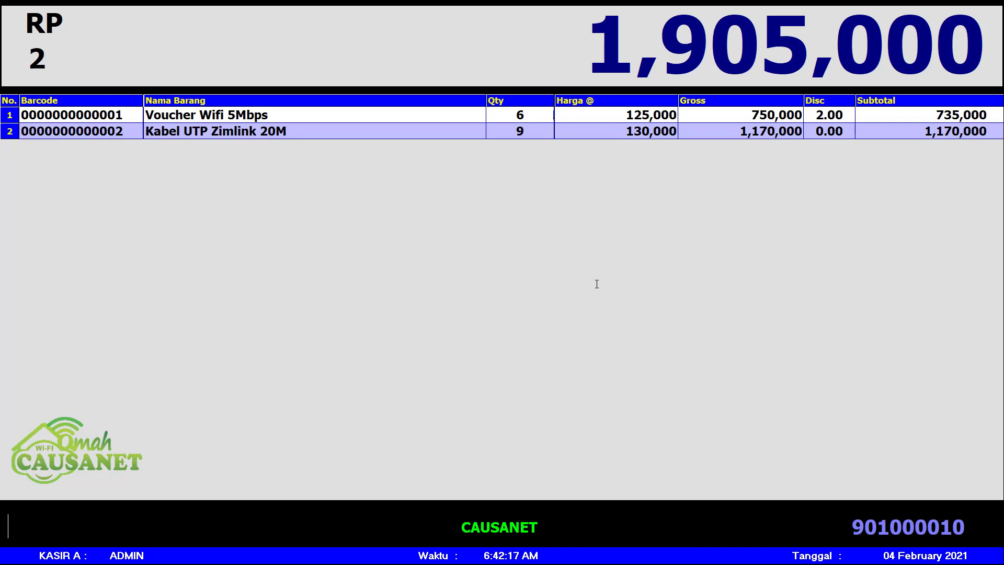
- Pay the sale with 1,910,000 using NO--Print, and close the change summary to start a new transaction
key("Return")
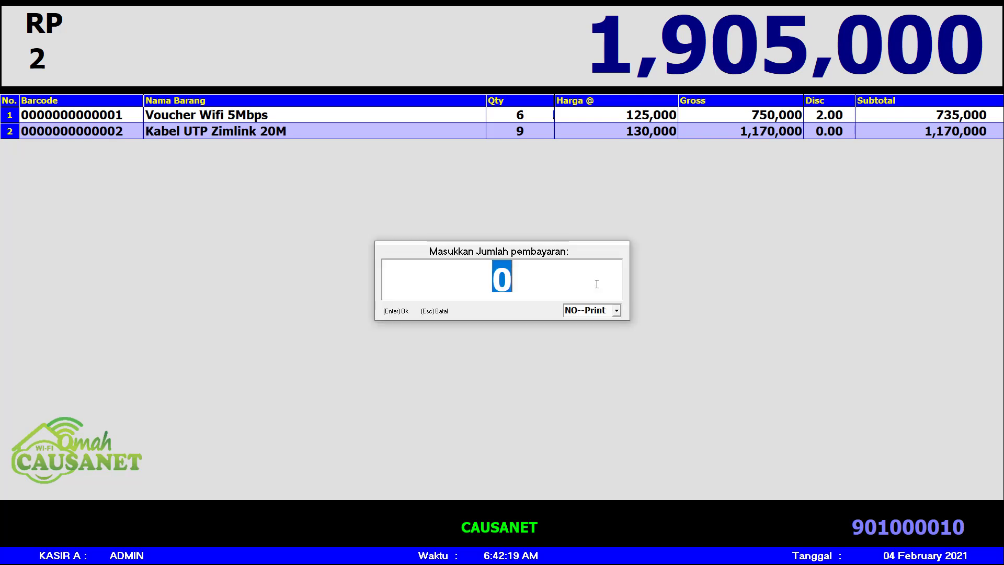
type("1")
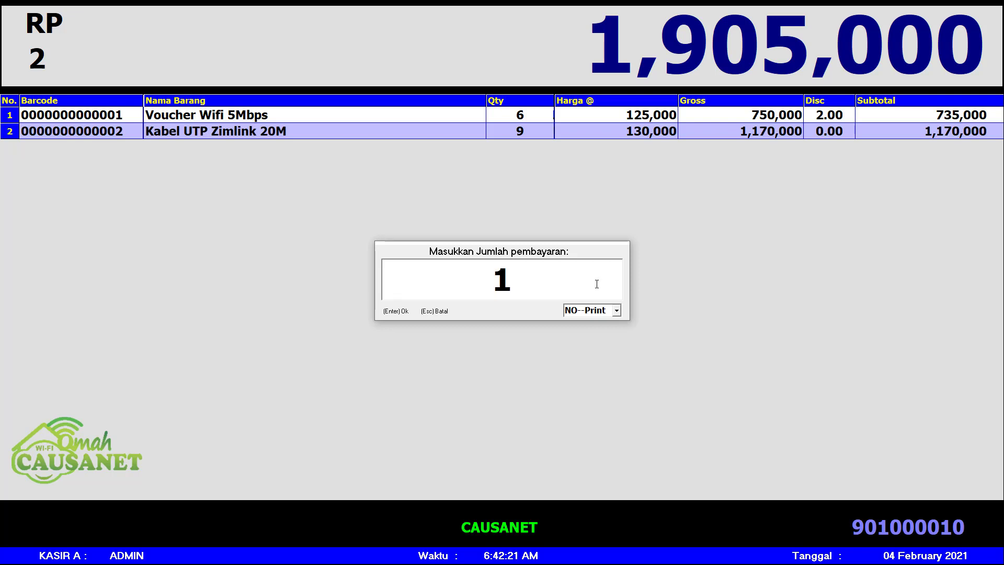
type(",910,000")
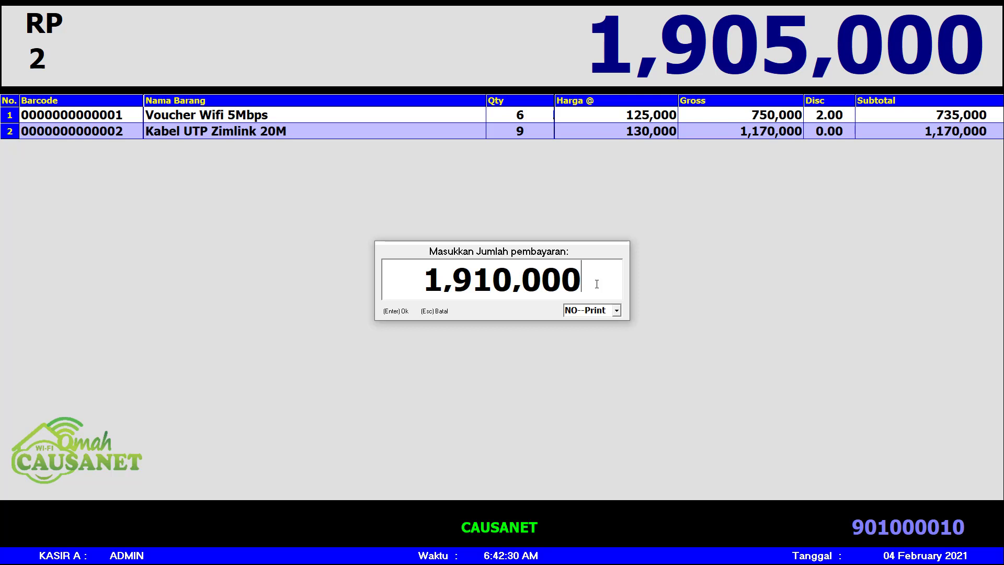
key("Tab")
key("Return")
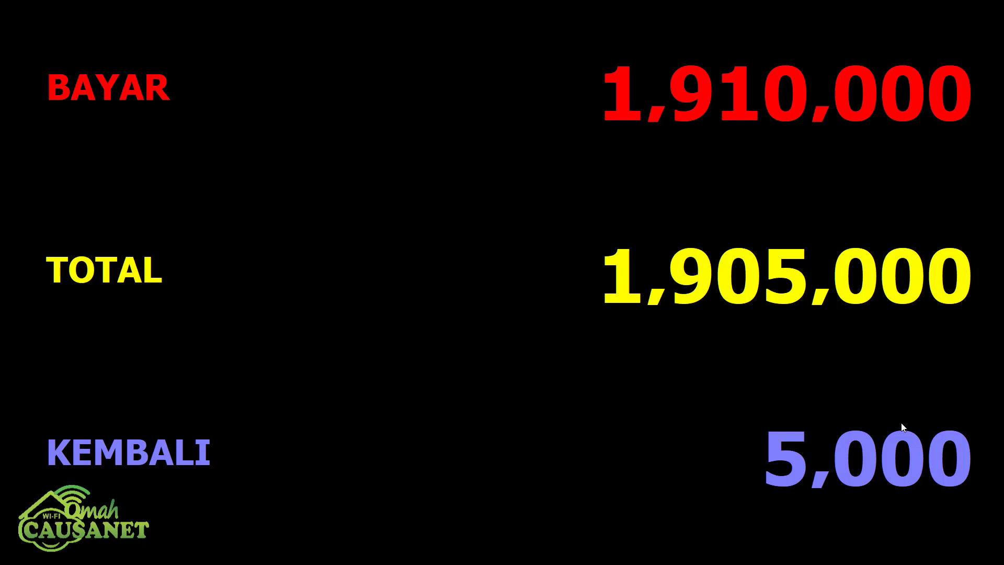
key("Return")
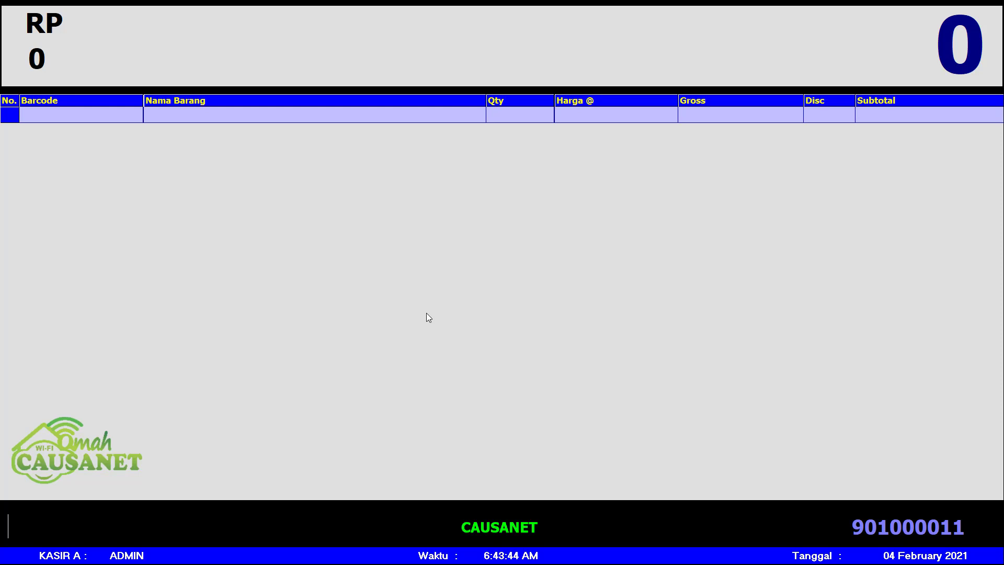
- End the cashier session from the empty sale screen and accept the exit confirmation
key("Escape")
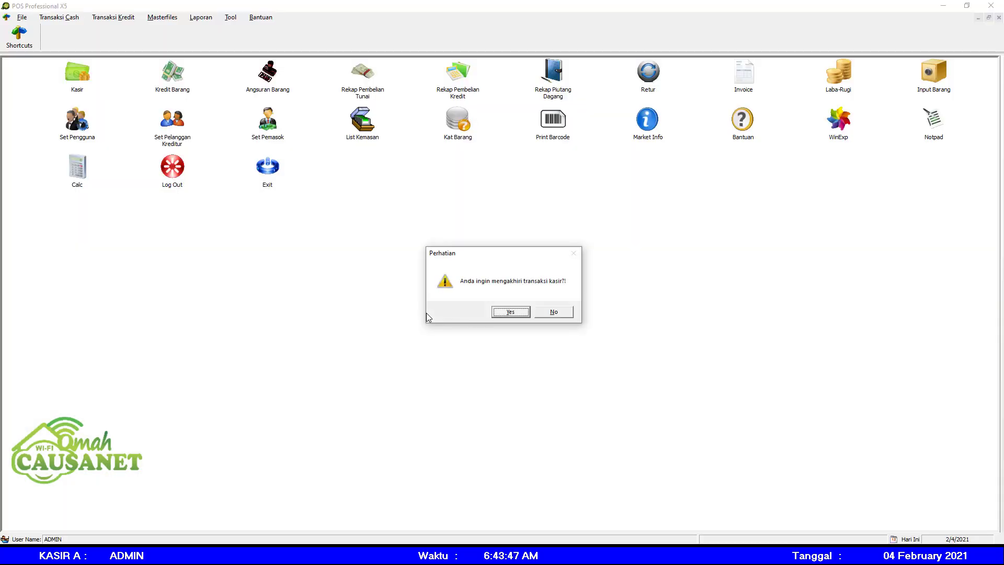
left_click(568, 314)
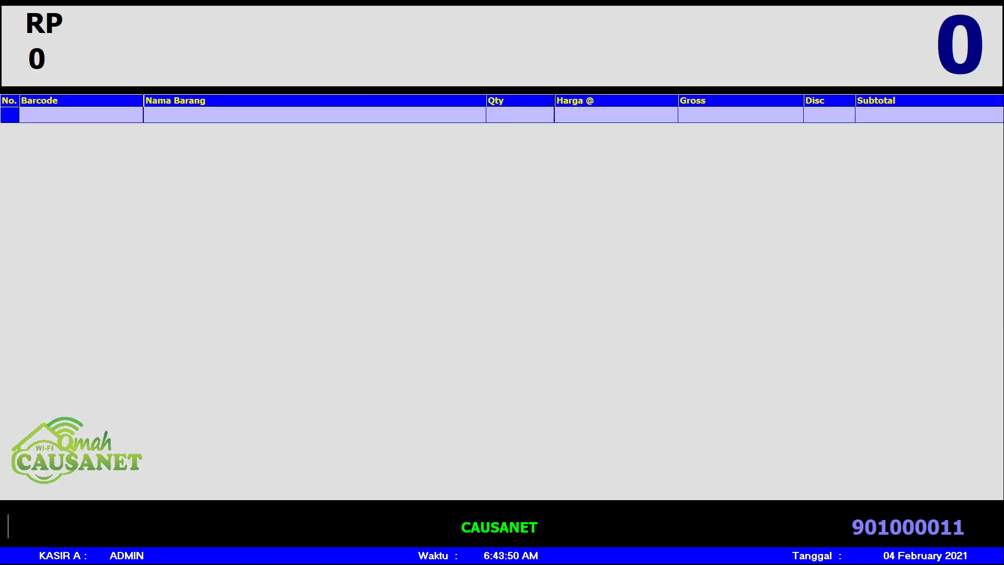
key("Escape")
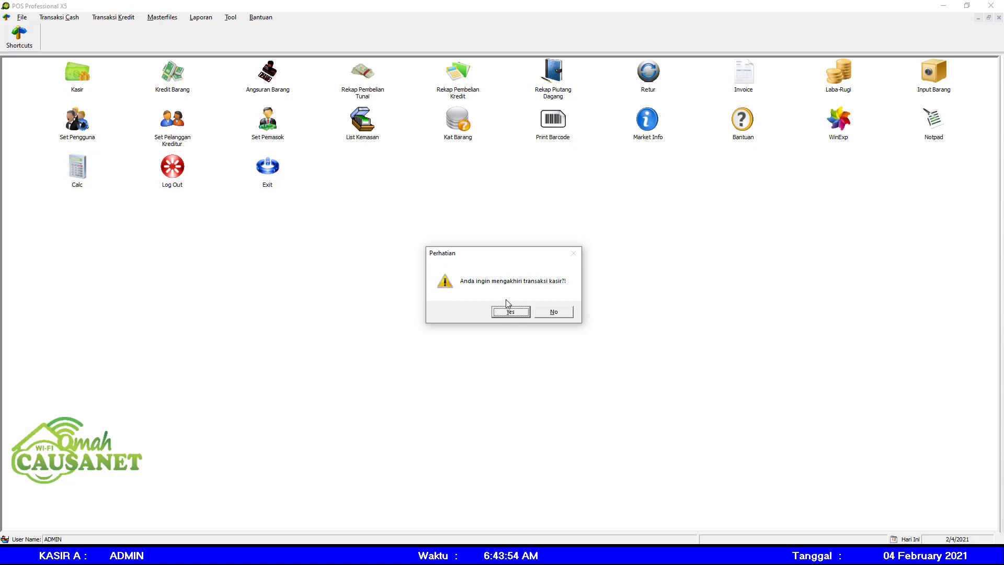
left_click_drag(493, 255, 494, 276)
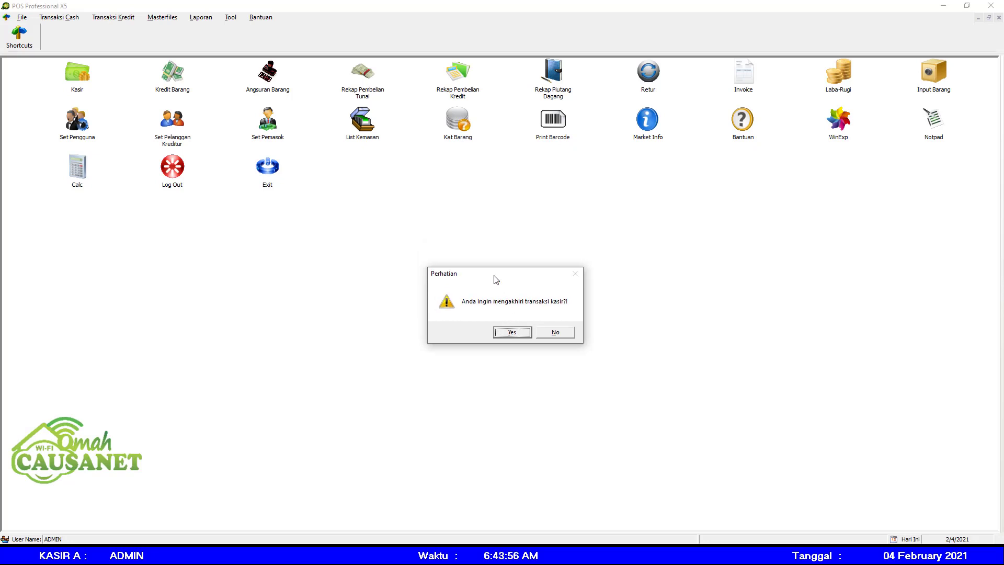
left_click(509, 334)
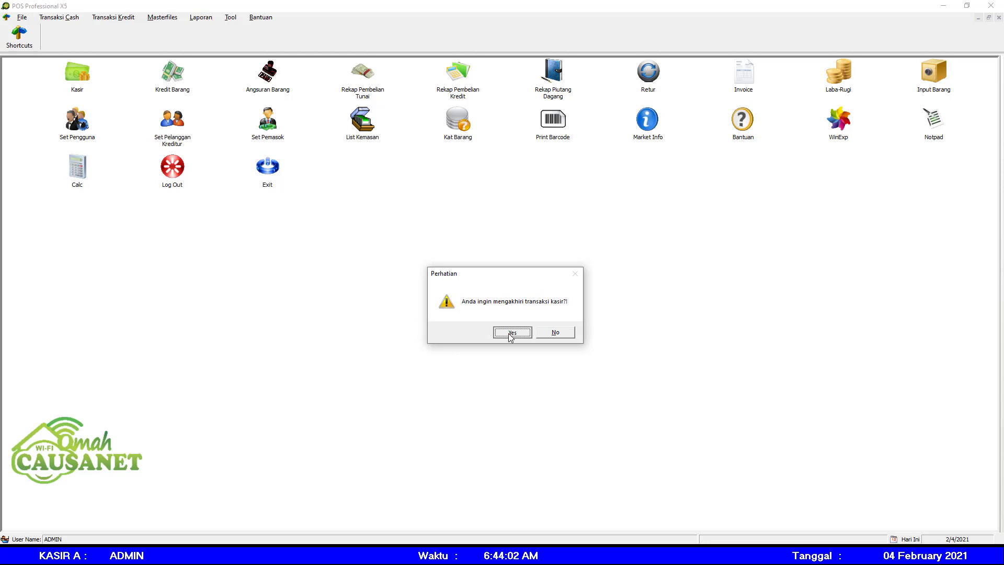